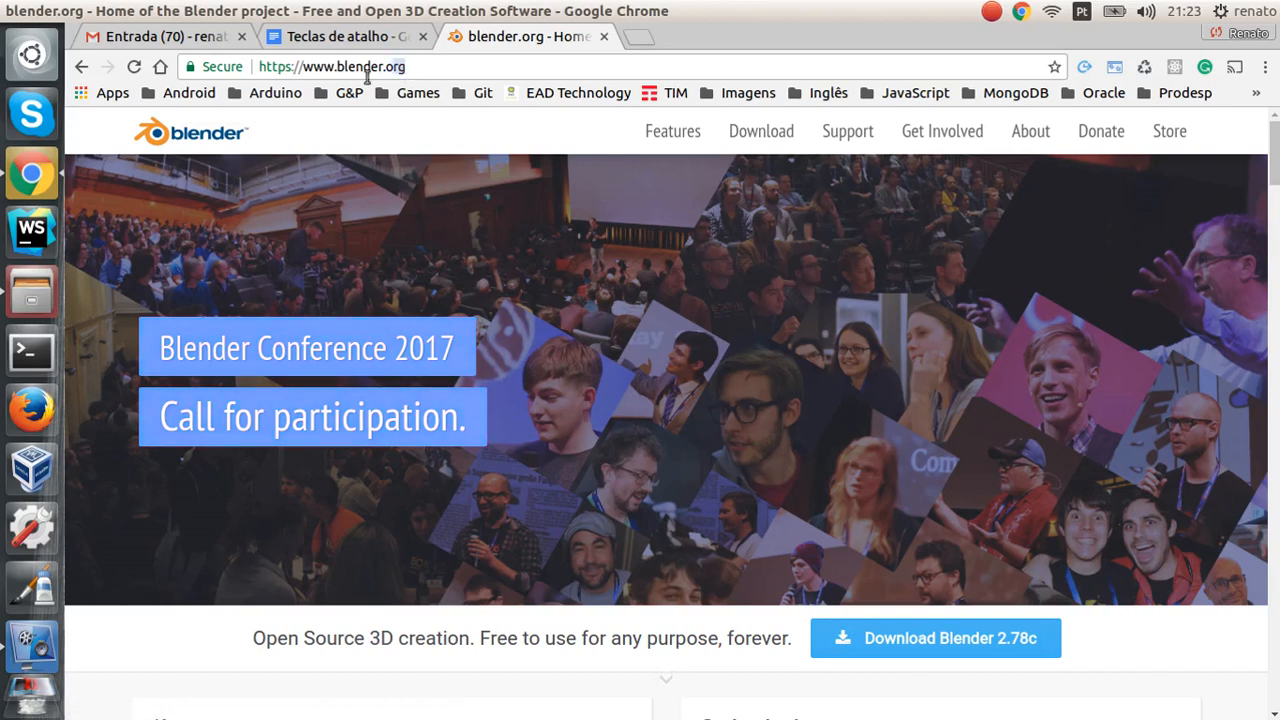
Step: Open the Blender 2.78c download page from the blender.org home page and review the download offered for Linux and other systems
left_click(398, 66)
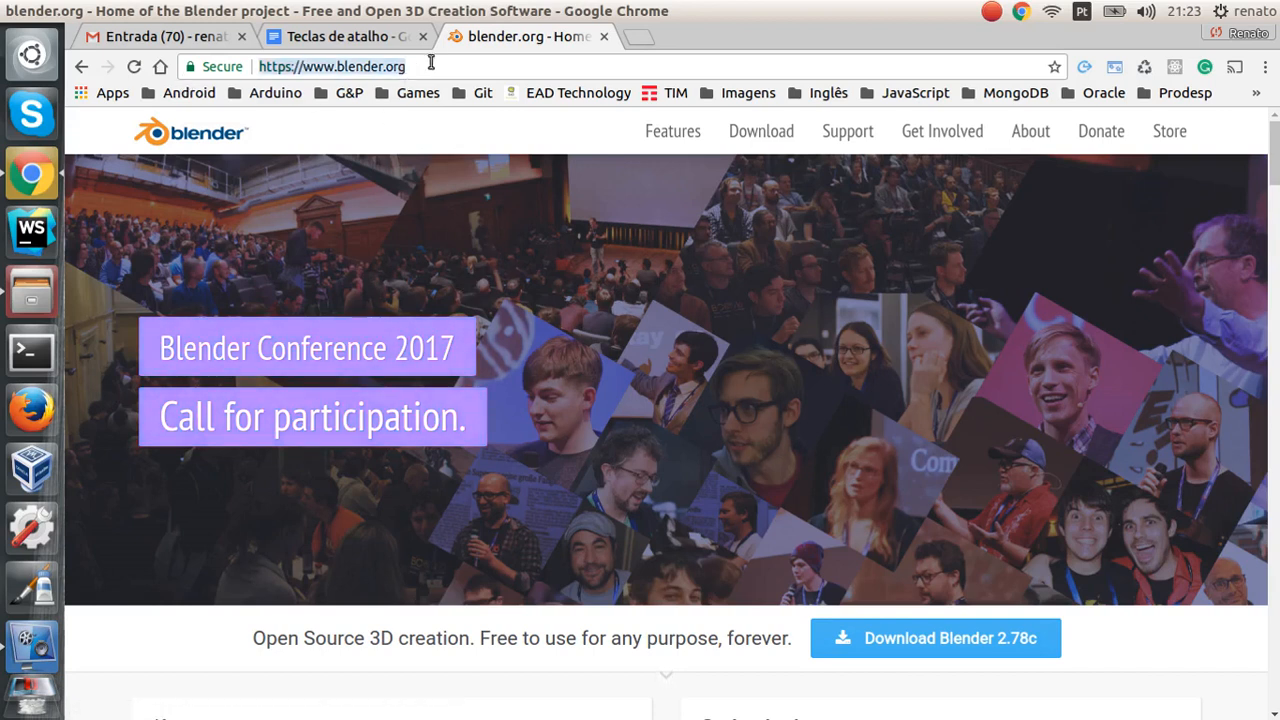
scroll(814, 560, "down", 2)
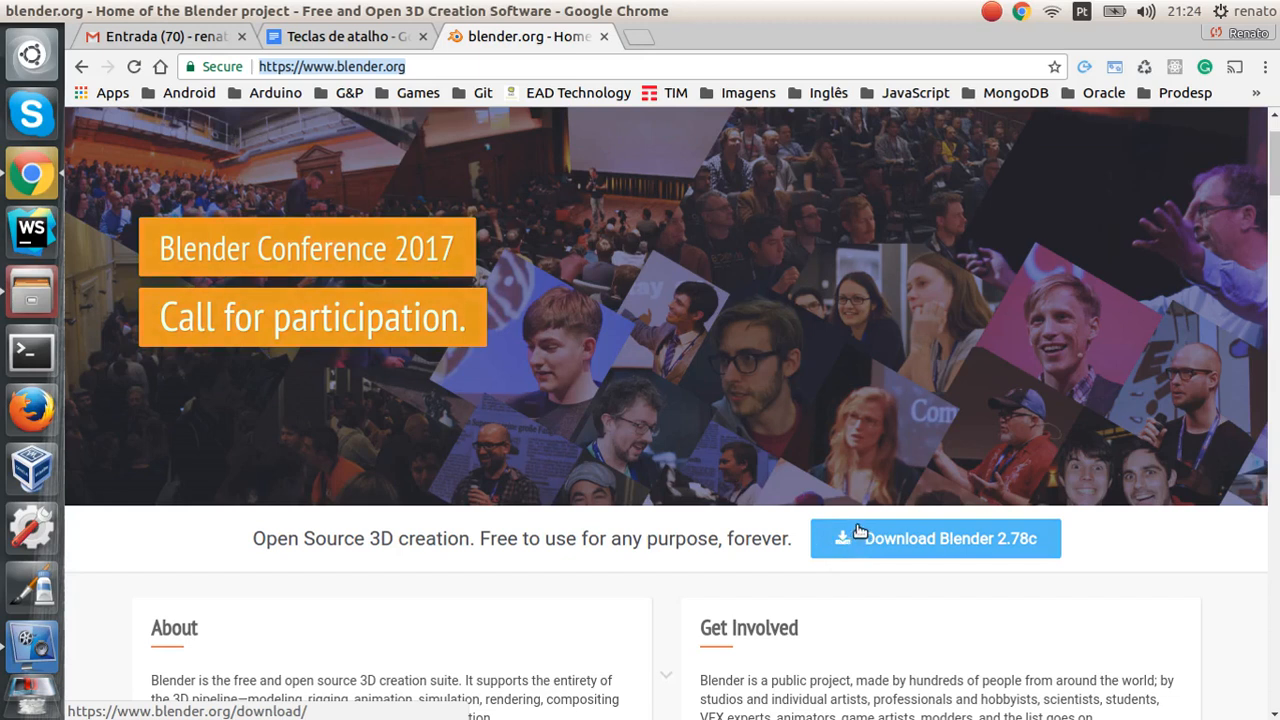
scroll(850, 530, "down", 1)
left_click(872, 491)
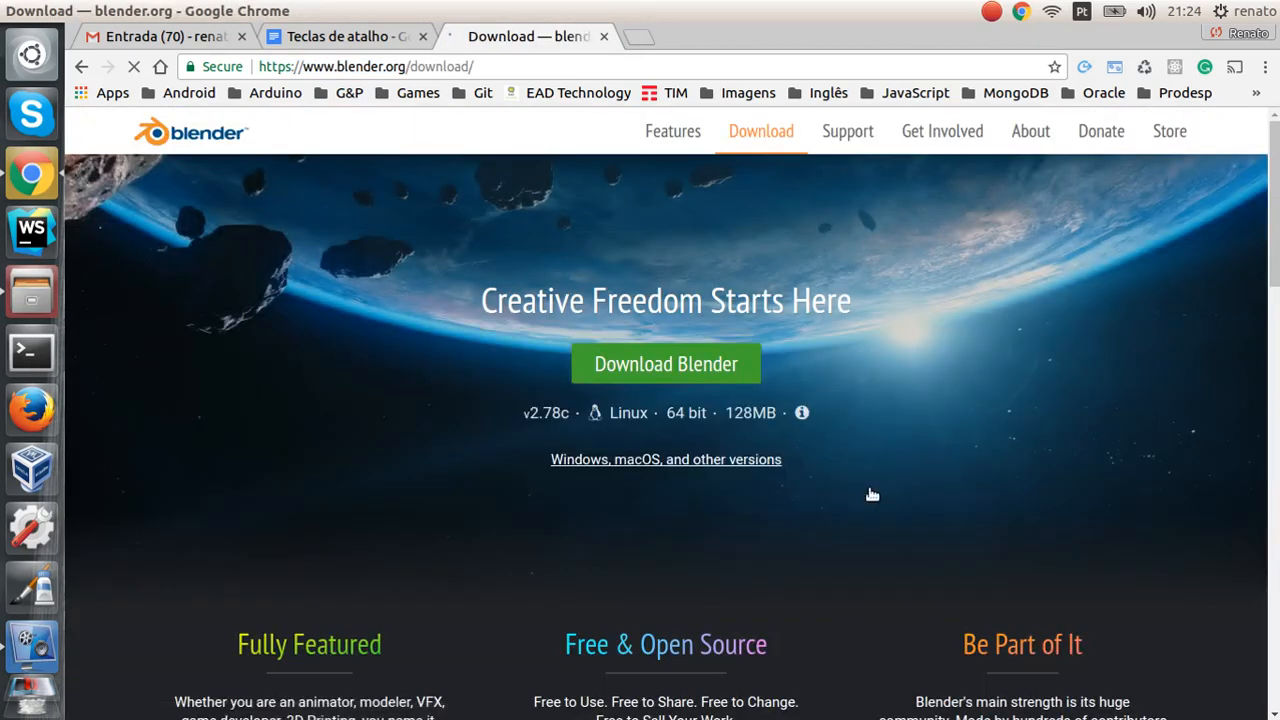
scroll(843, 437, "down", 3)
scroll(842, 429, "up", 1)
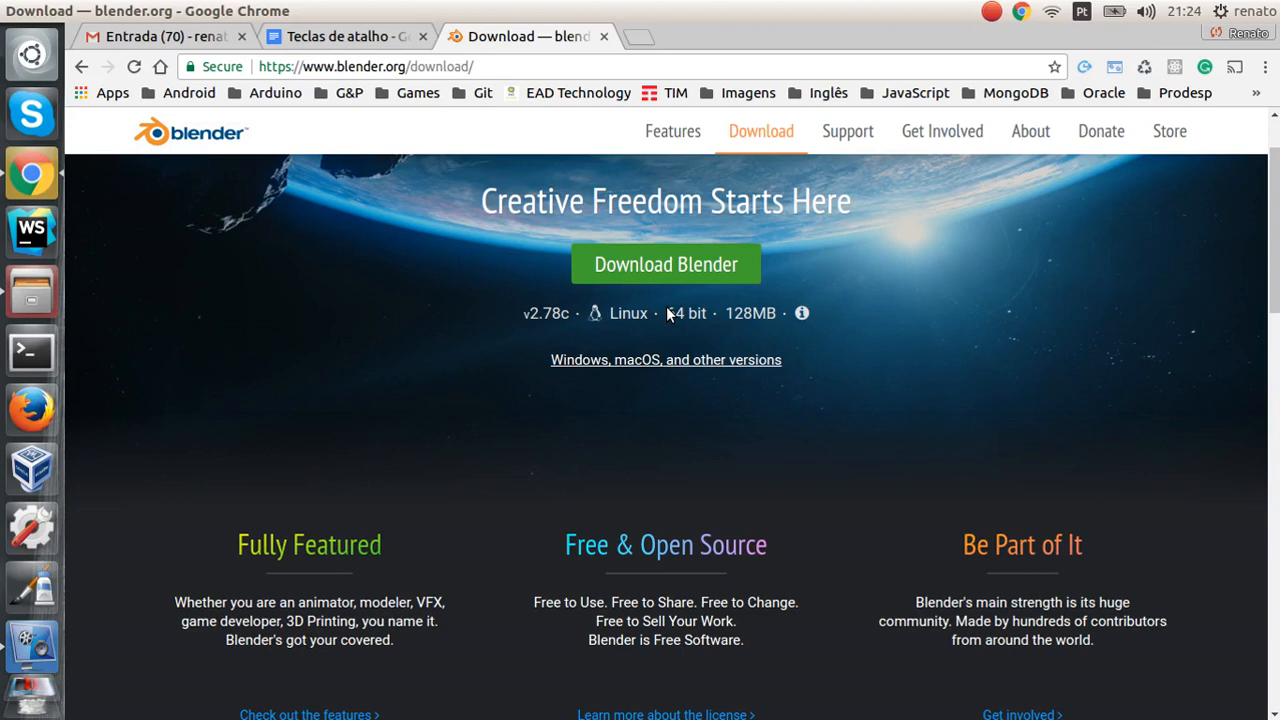
mouse_move(35, 12)
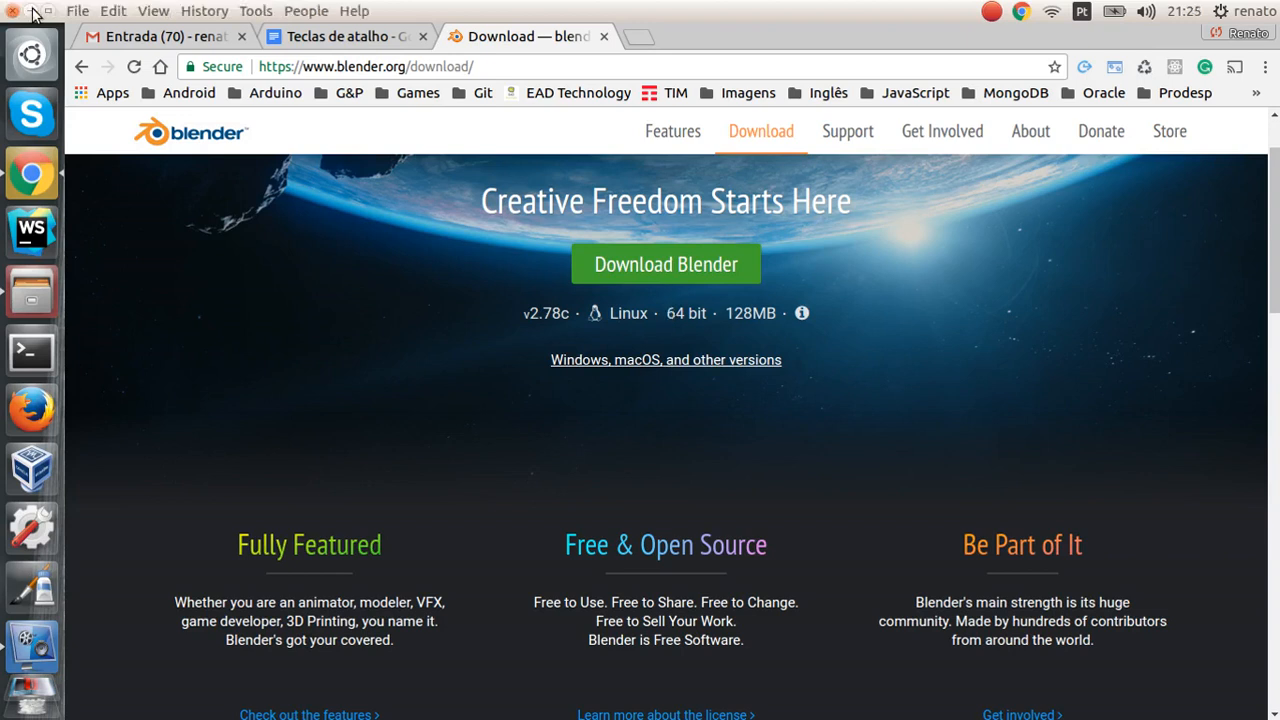
scroll(406, 240, "up", 2)
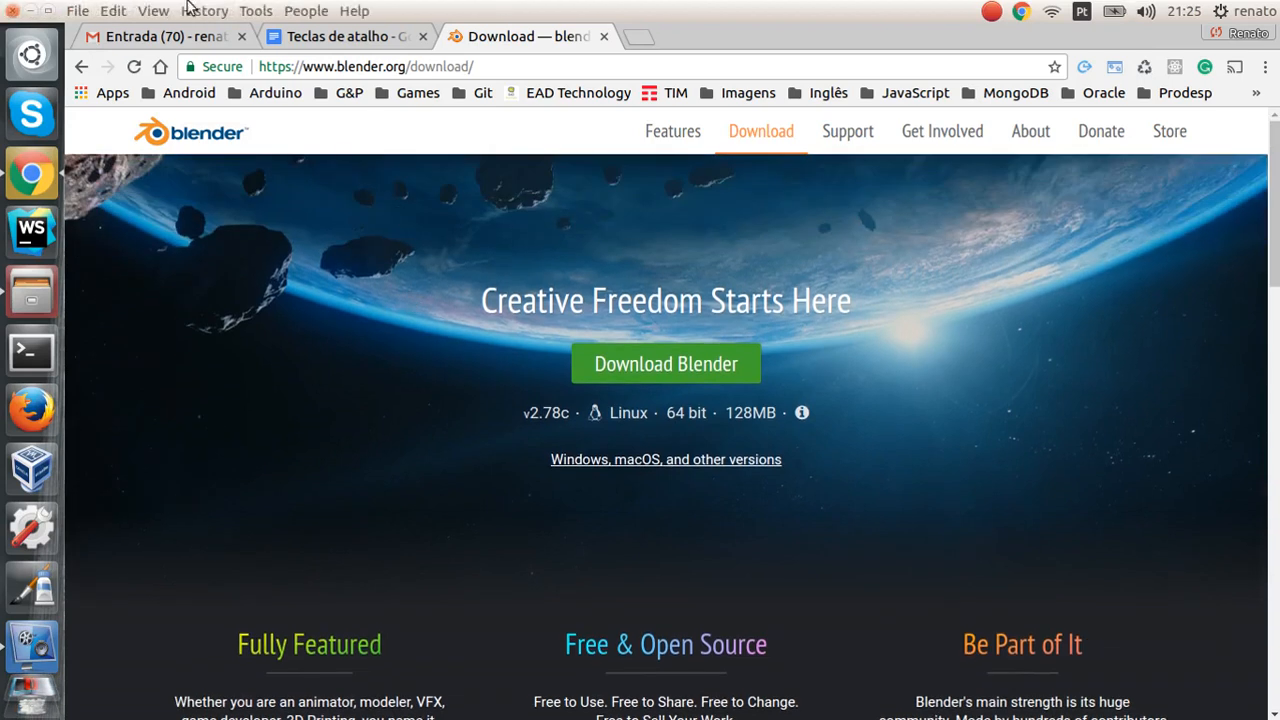
Step: Minimize the browser and open the blender folder on the desktop
left_click(29, 10)
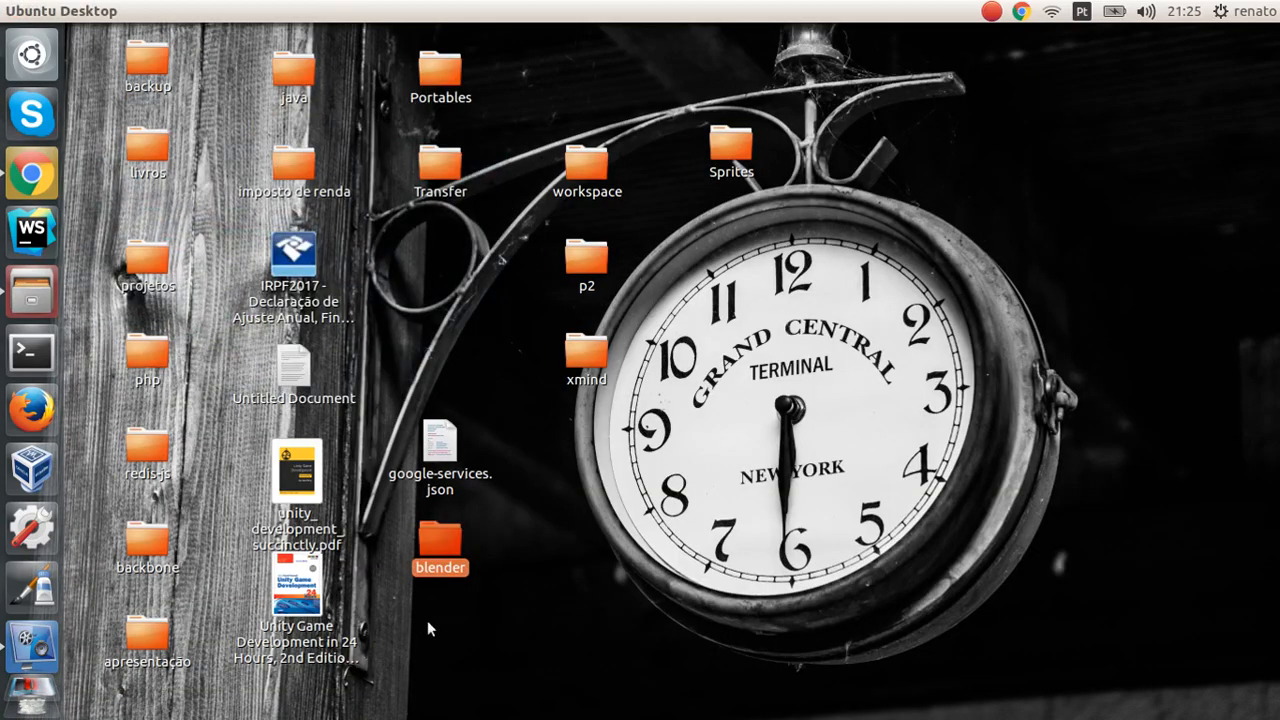
double_click(425, 546)
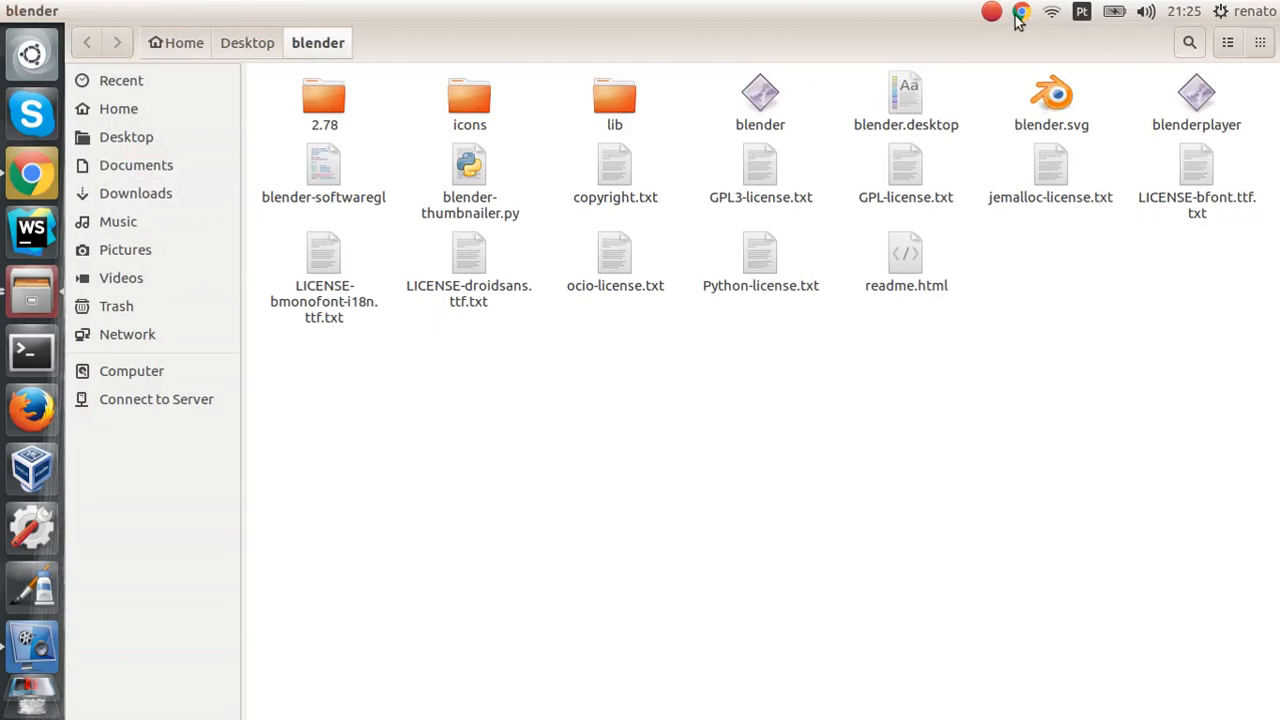
Step: Switch to Chrome, return to the Blender home page, and minimize both the browser and the folder window
left_click(33, 170)
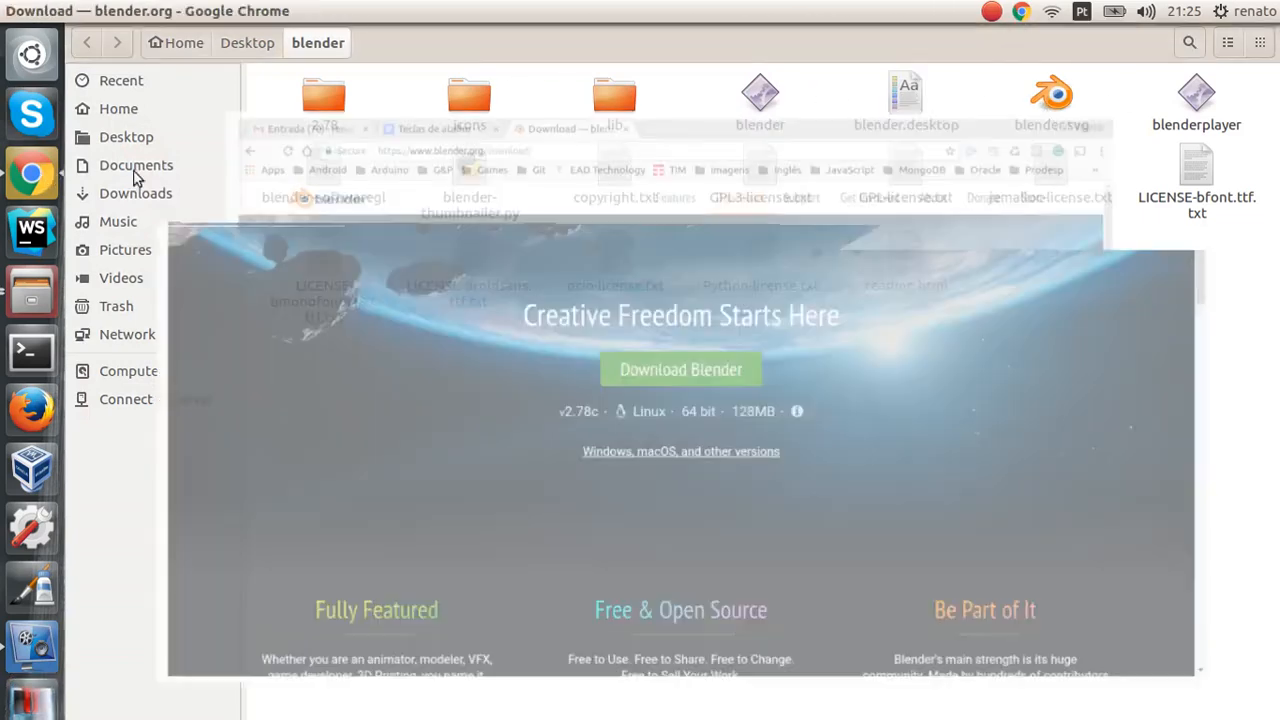
left_click(80, 67)
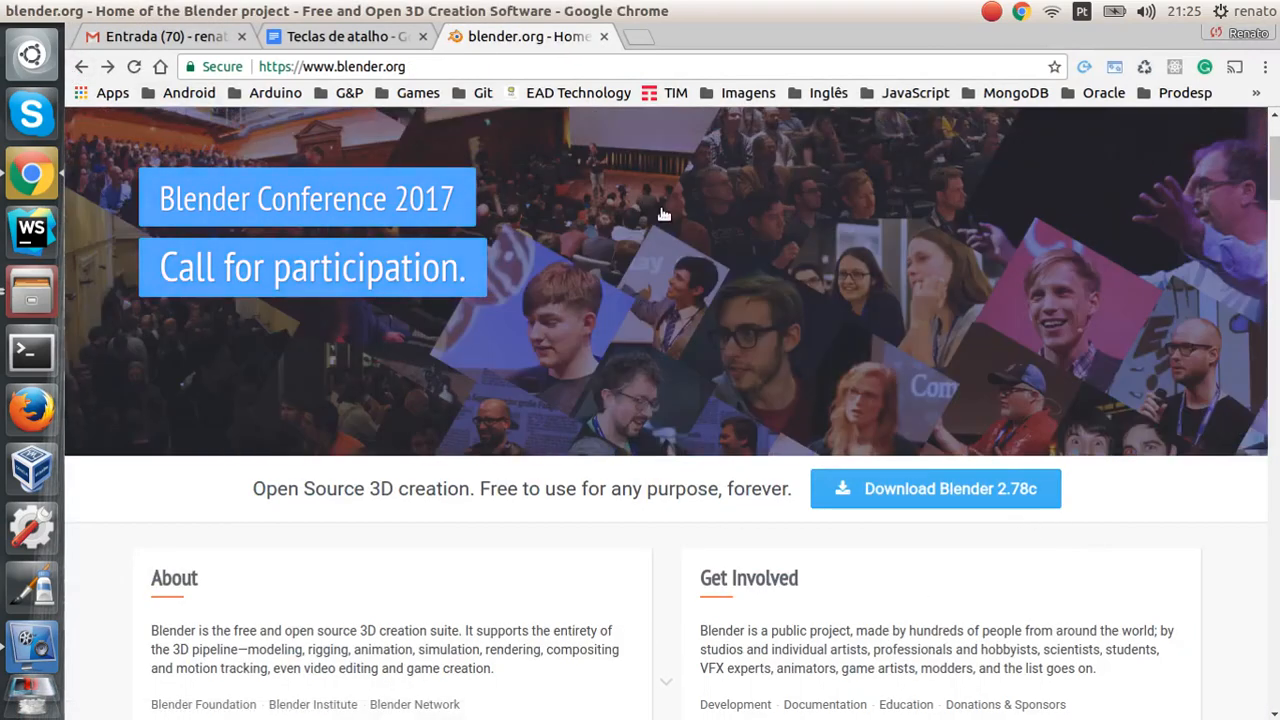
left_click(31, 10)
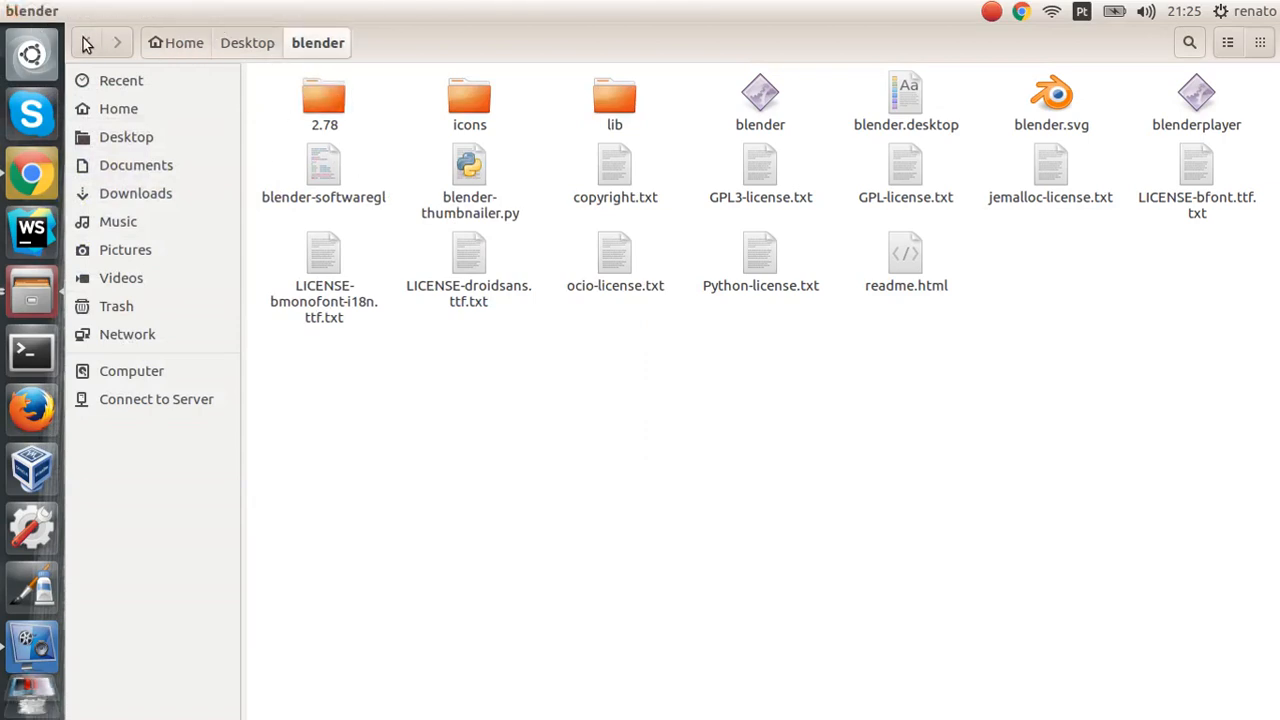
left_click(22, 10)
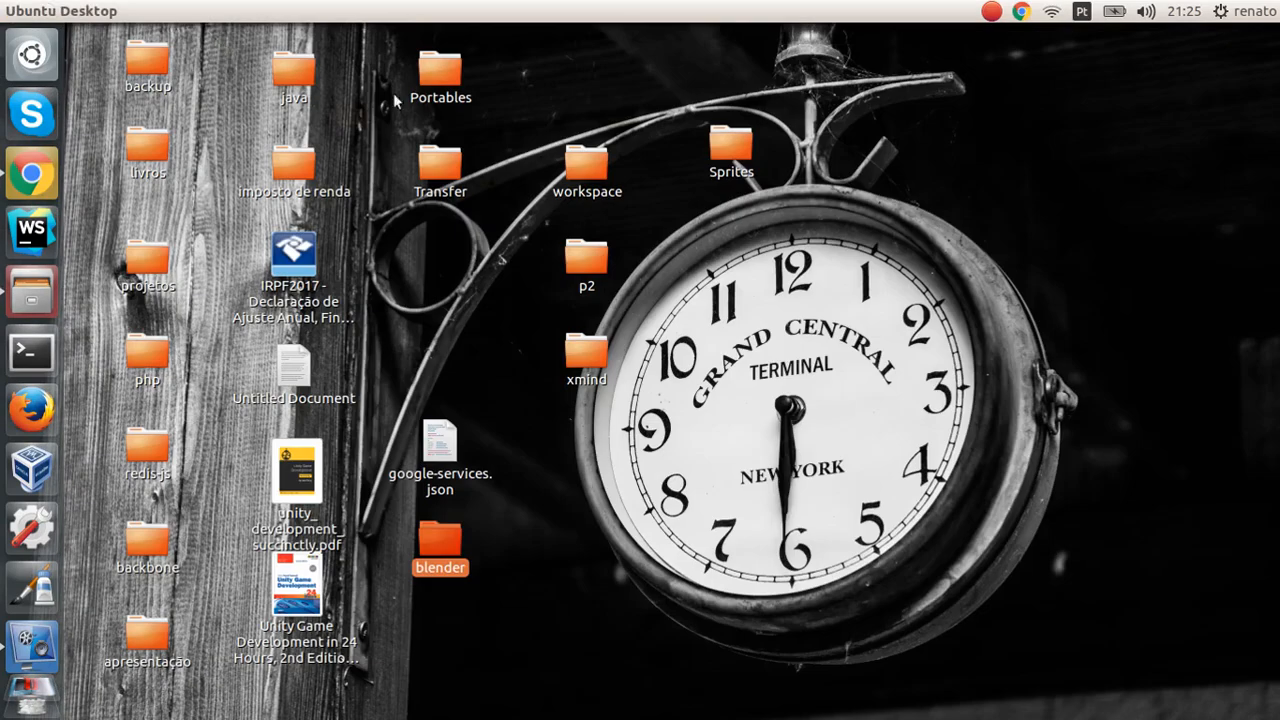
Step: Launch Blender from the executable in the desktop's blender folder, maximize its window and dismiss the splash screen
double_click(433, 538)
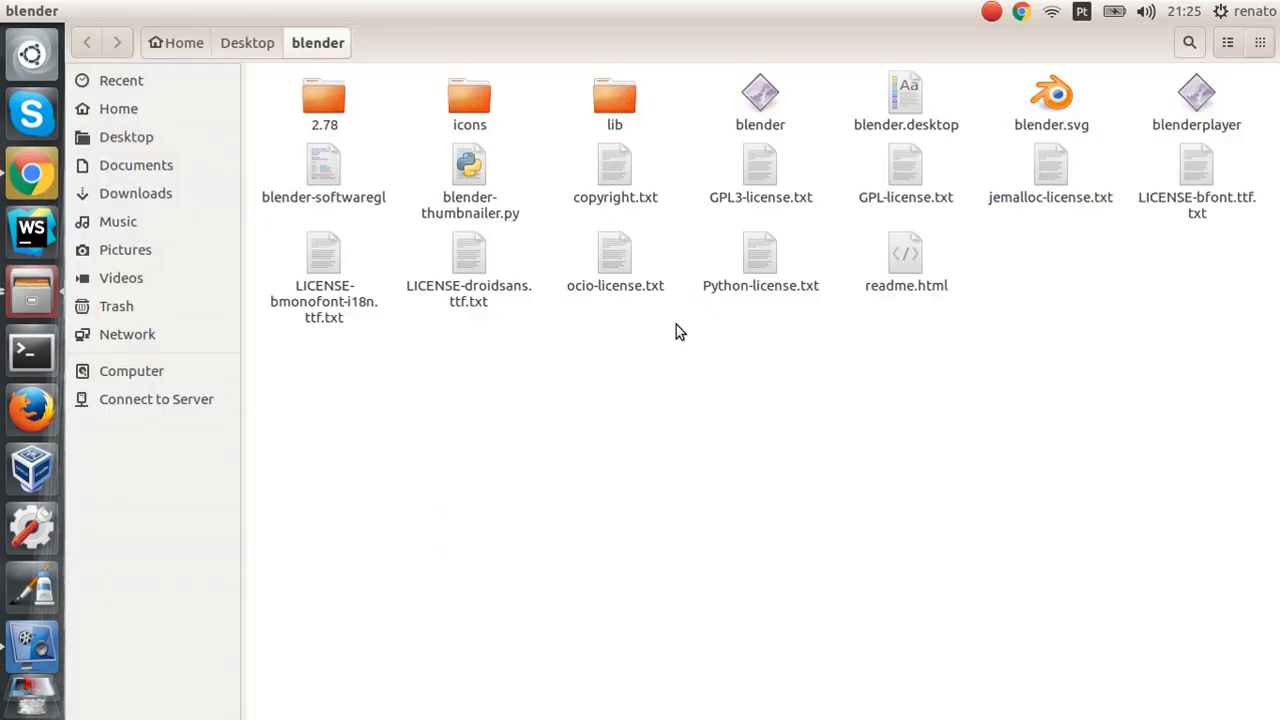
left_click(760, 100)
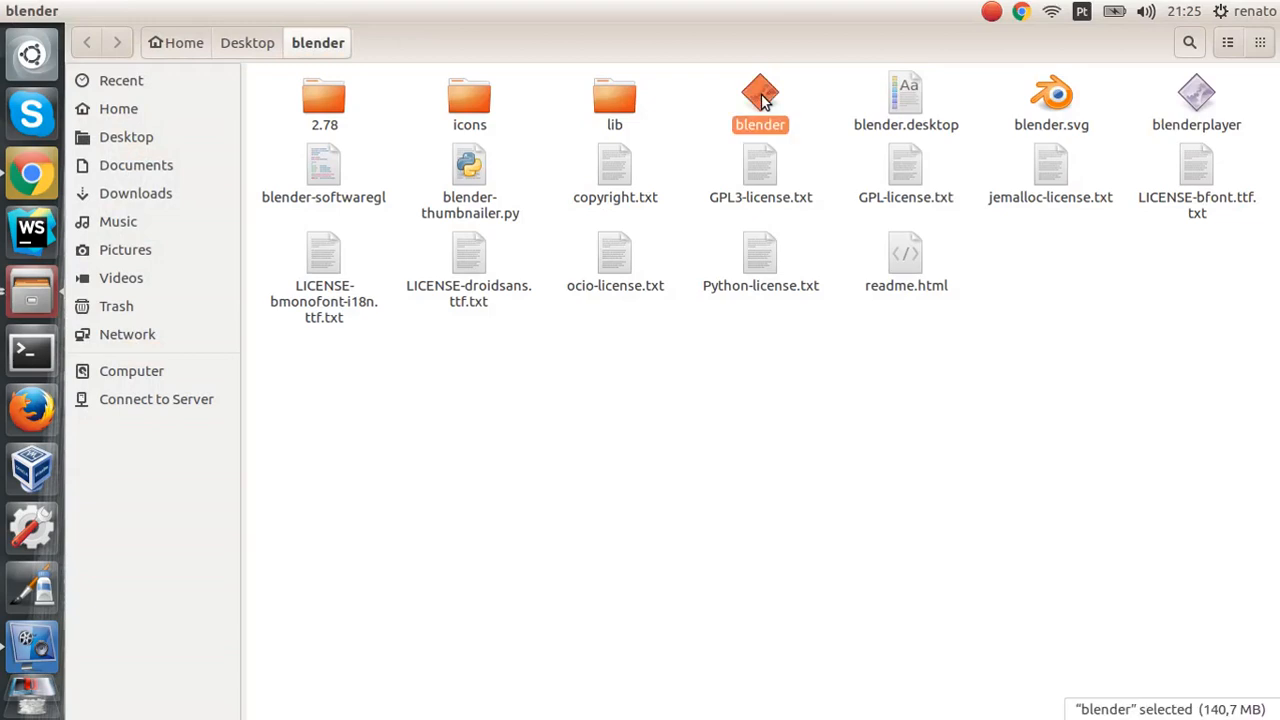
double_click(763, 100)
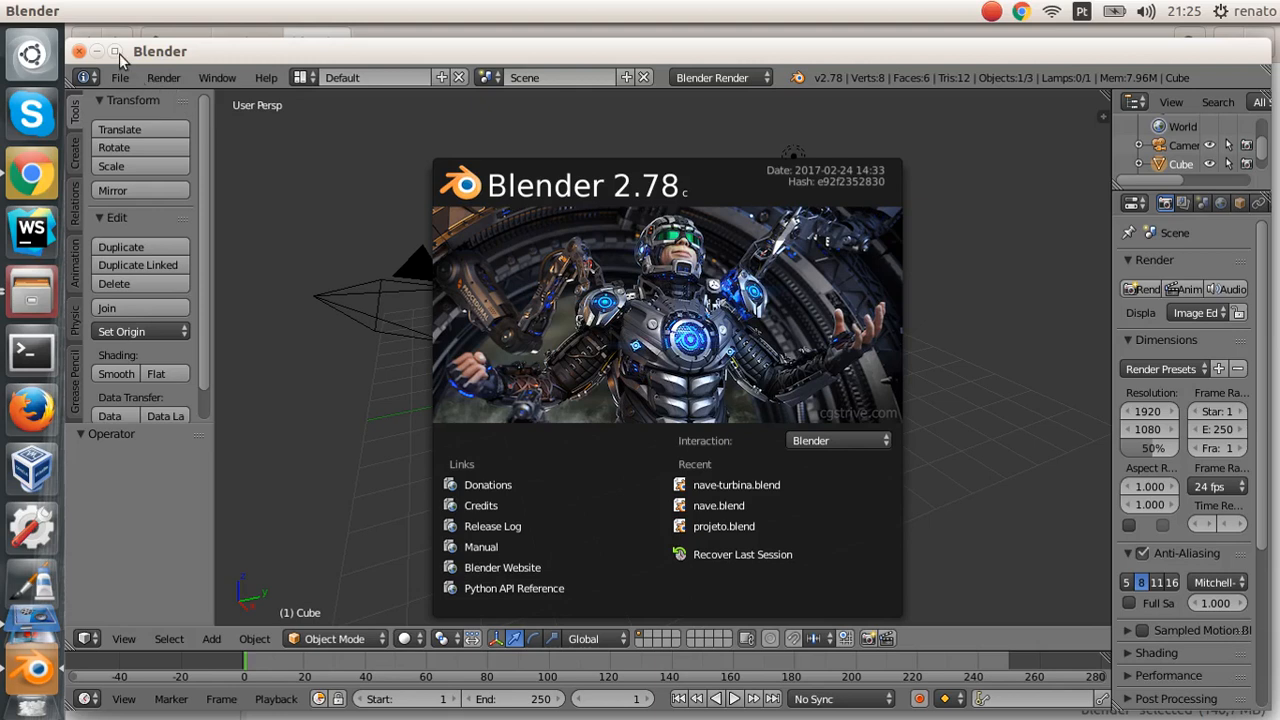
left_click(117, 52)
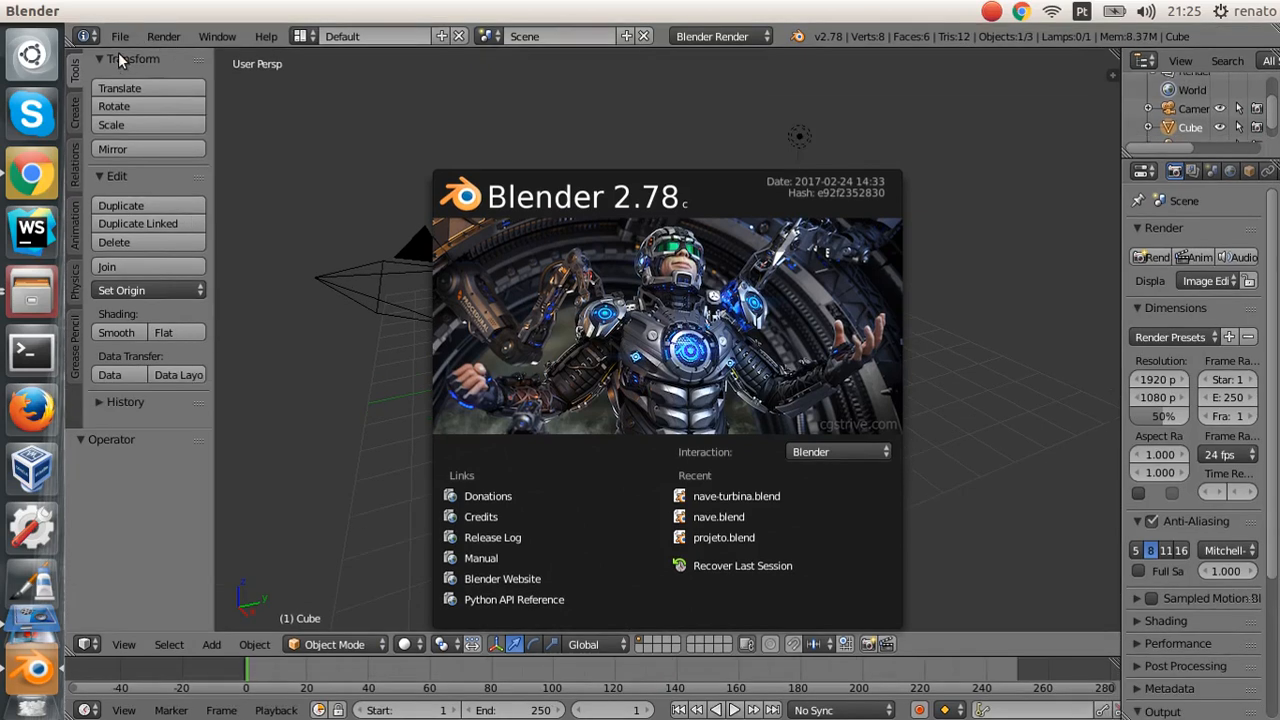
left_click(690, 162)
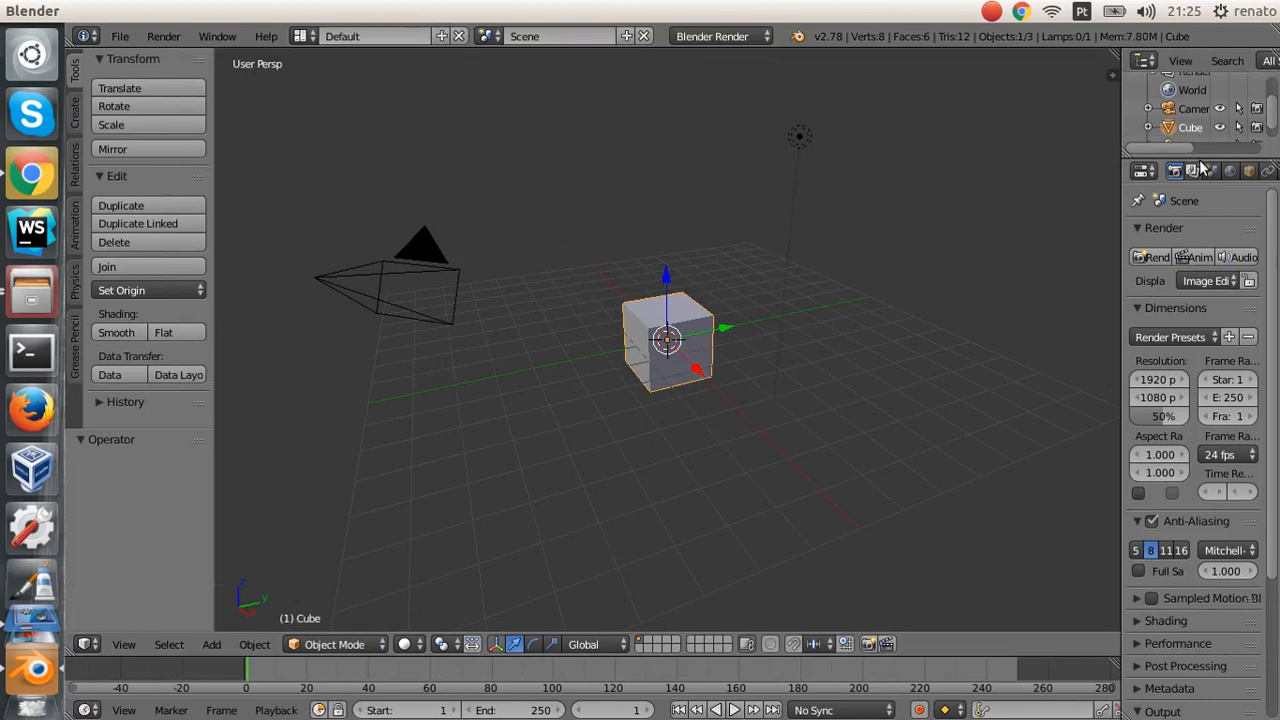
Step: Make the outliner taller and widen the outliner and properties editors, then orbit the 3D view slightly
left_click_drag(1200, 153, 1196, 290)
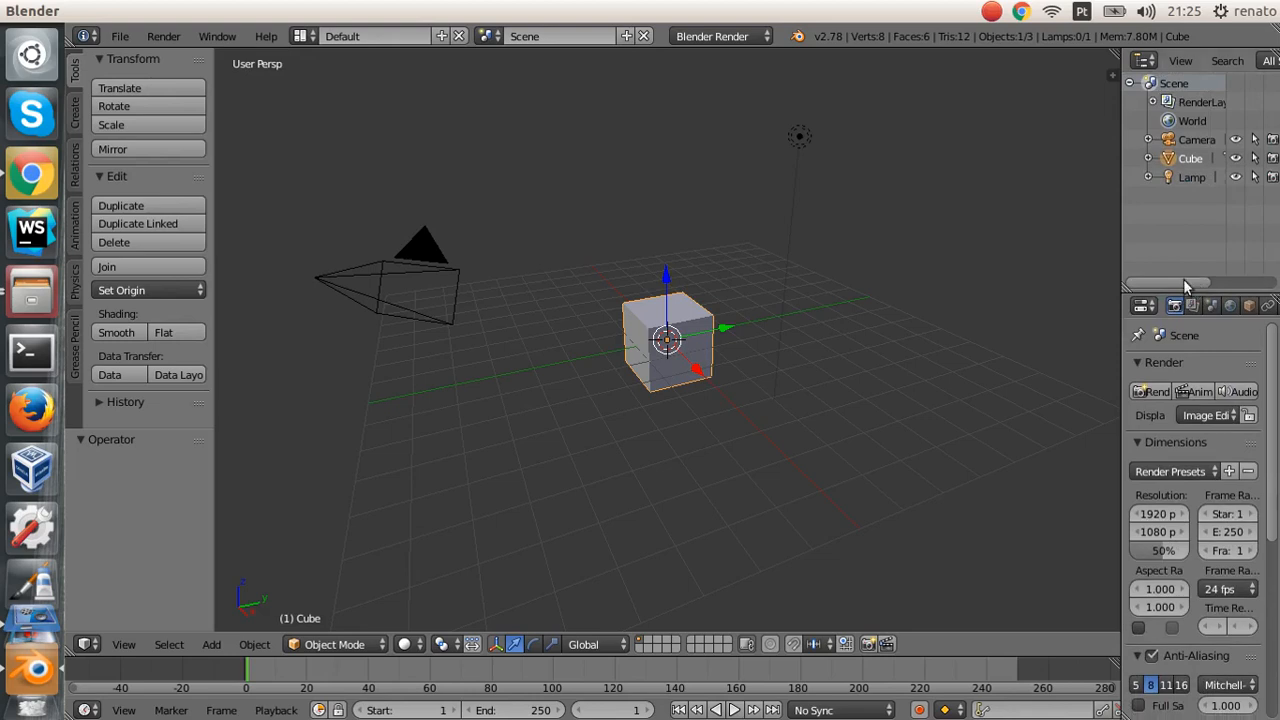
left_click_drag(1118, 240, 1071, 240)
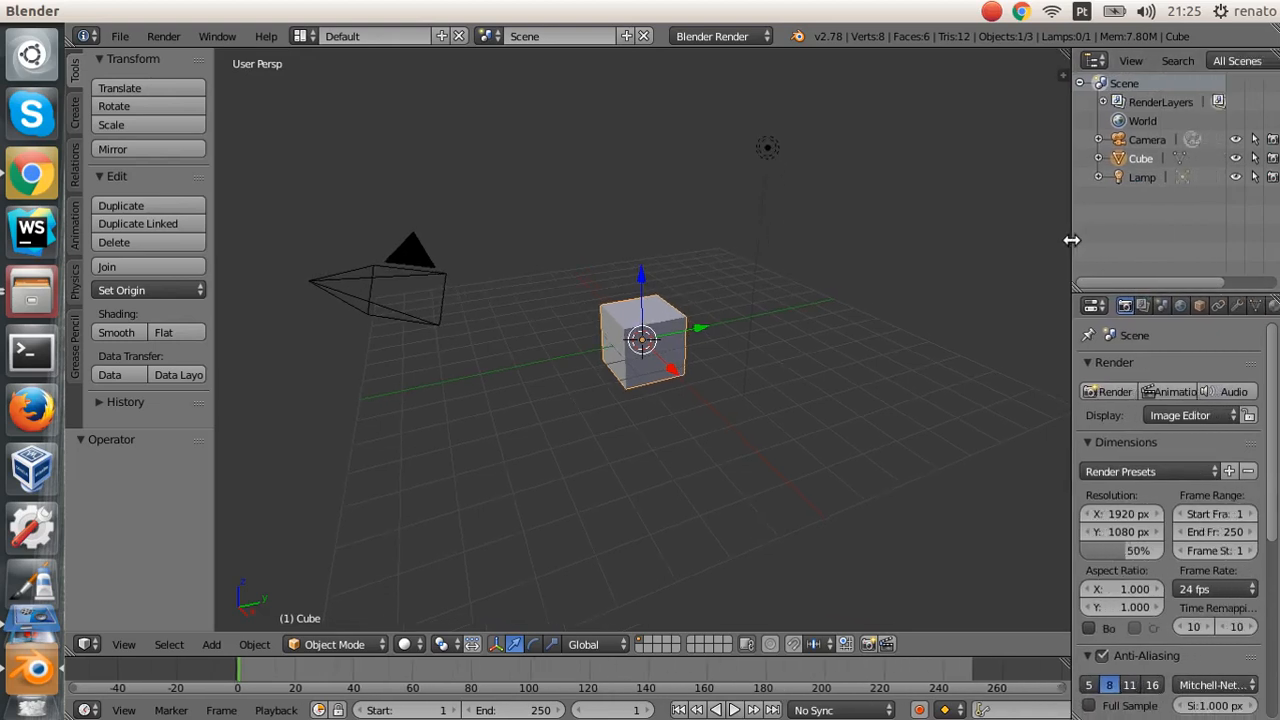
mouse_move(750, 314)
middle_mouse_down()
mouse_move(714, 351)
mouse_move(657, 323)
mouse_move(740, 329)
middle_mouse_up()
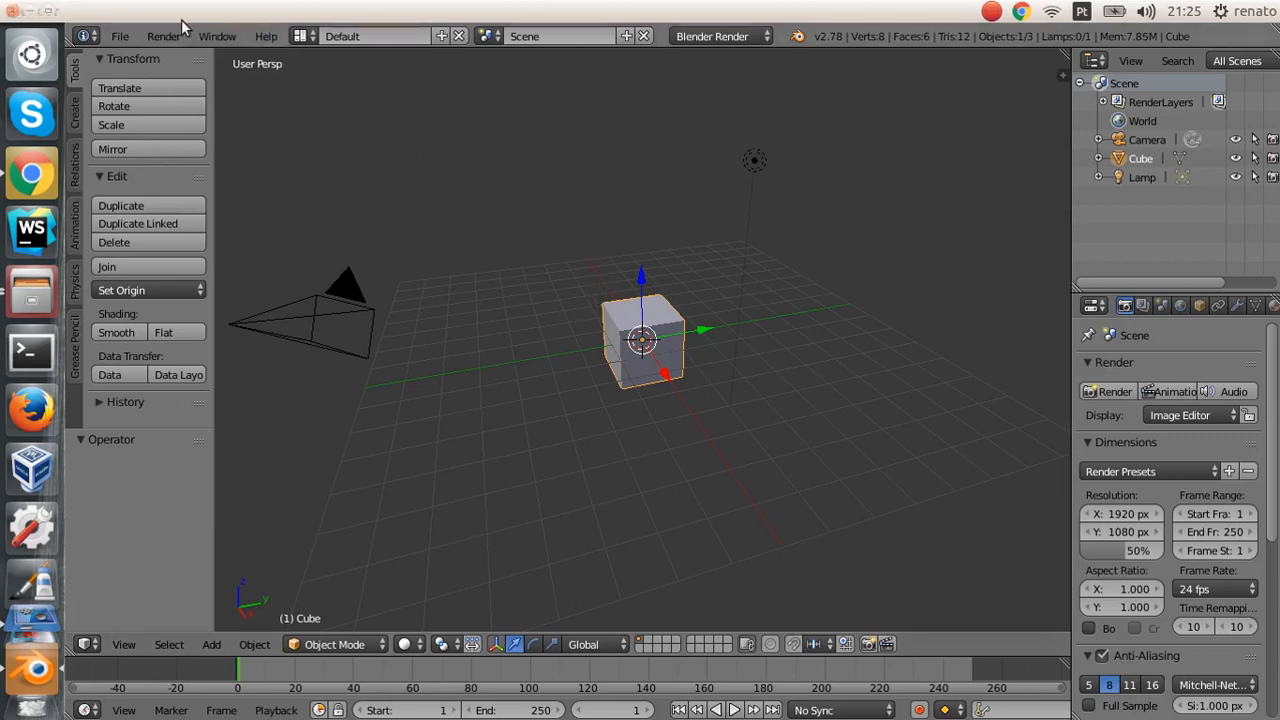
Step: Start a new file by reloading the start-up file
left_click(126, 38)
left_click(140, 56)
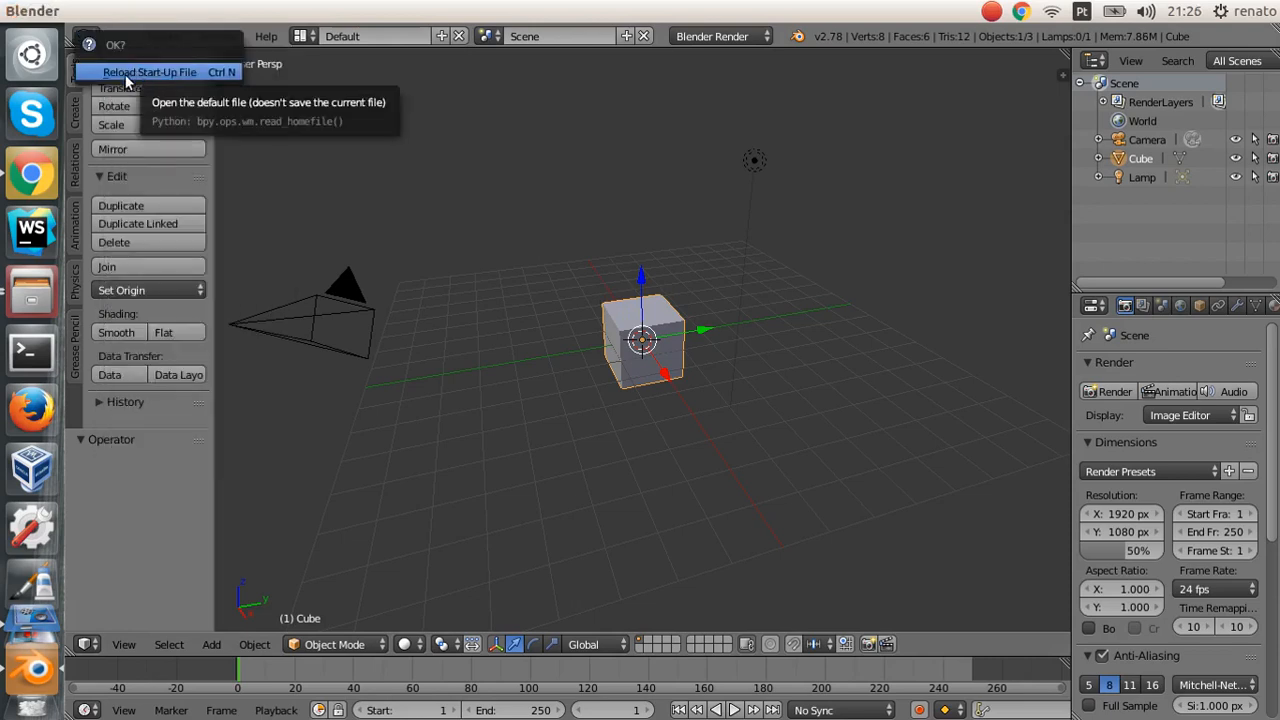
left_click(165, 73)
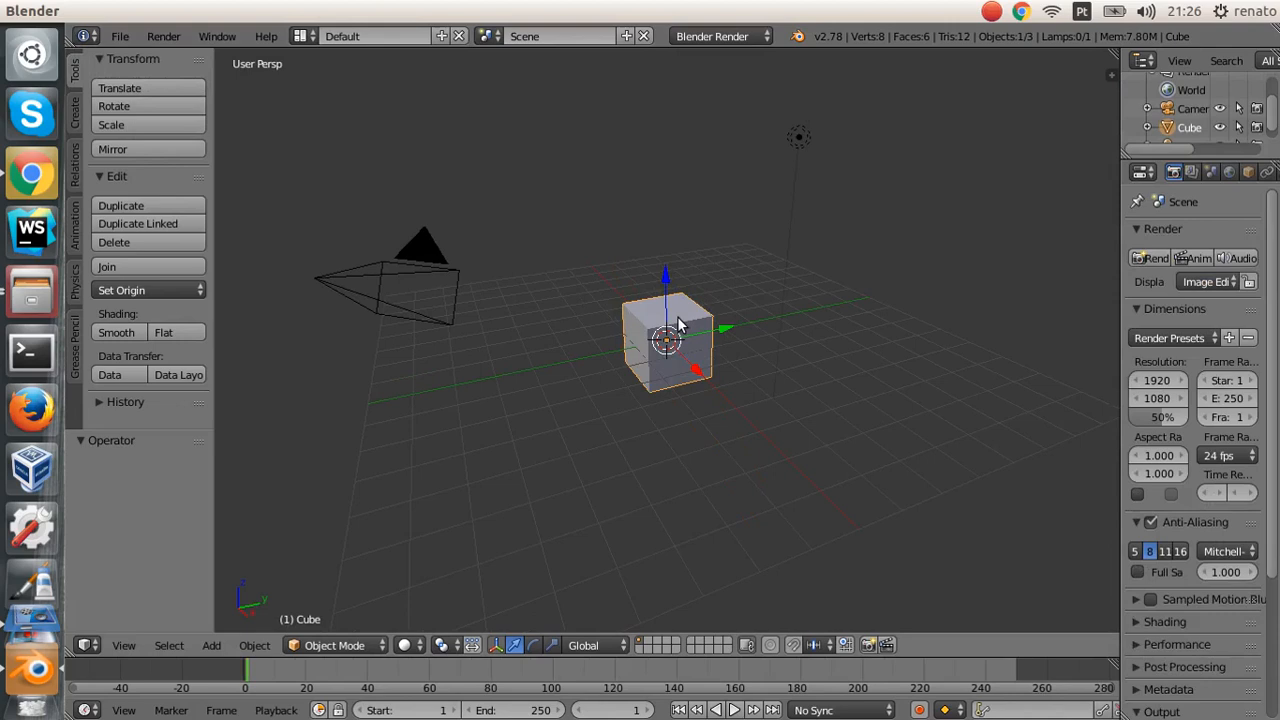
Step: Select the lamp in the 3D view
left_click(798, 140)
left_click(405, 295)
left_click(372, 282)
right_click(798, 139)
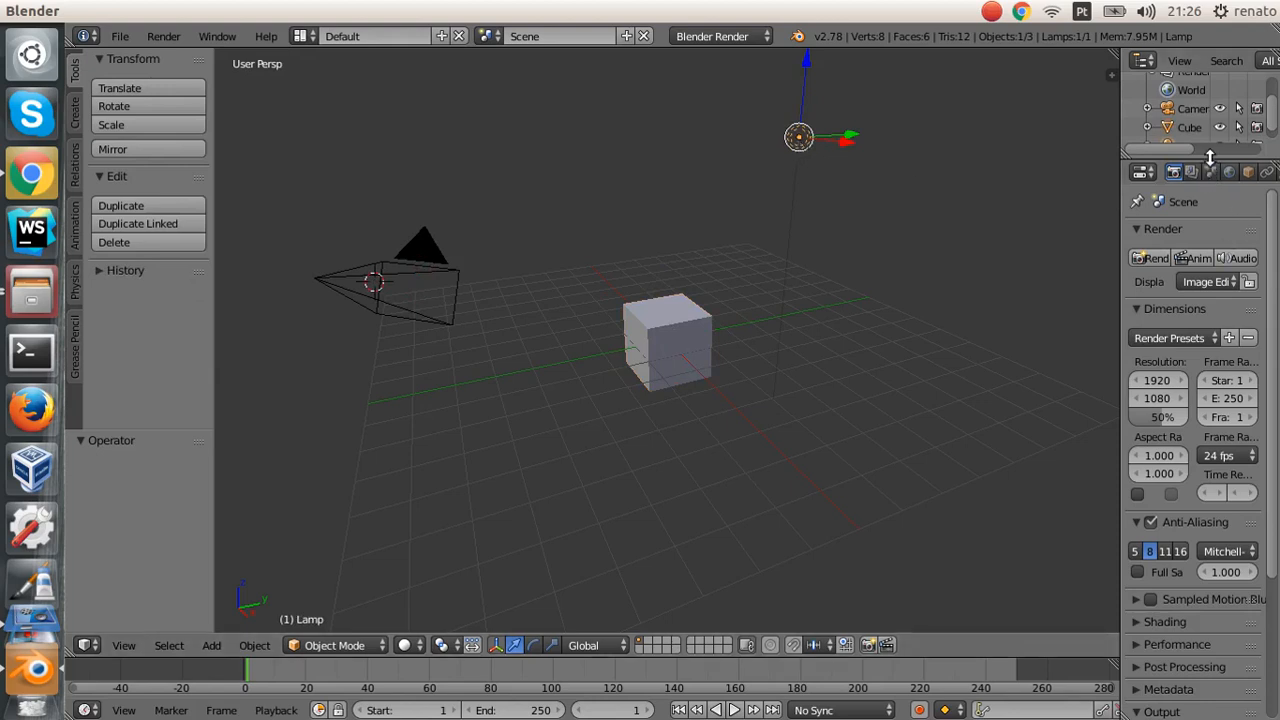
Step: Enlarge the outliner to show all scene objects and widen the outliner and properties editors
left_click_drag(1211, 157, 1155, 300)
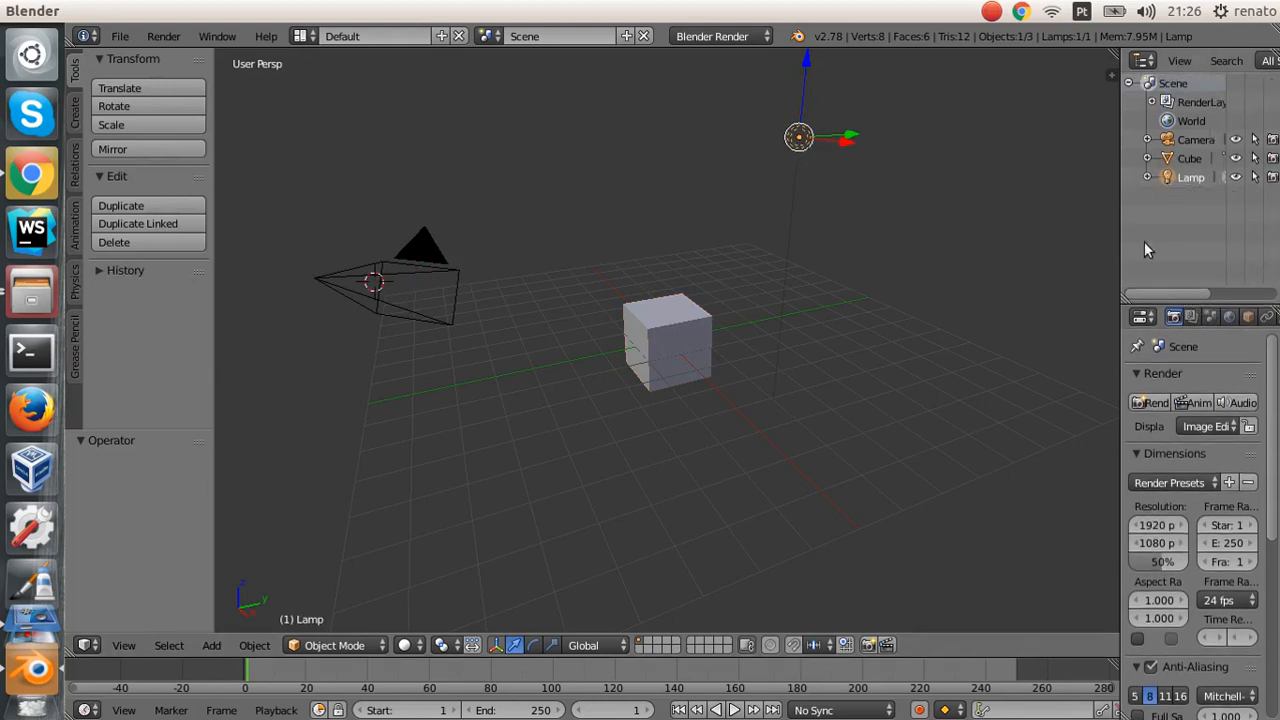
left_click(1112, 186)
left_click_drag(1121, 191, 1046, 195)
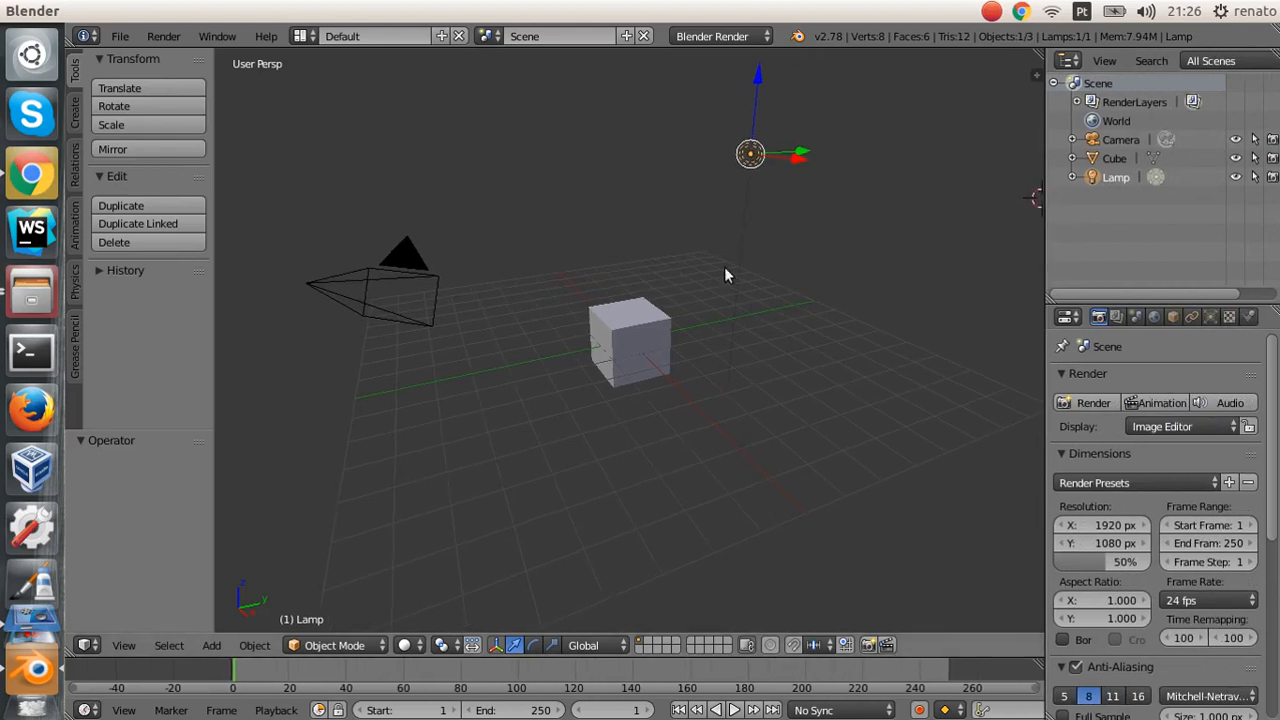
Step: Select the cube, then select the camera in the 3D view and delete the camera
right_click(628, 338)
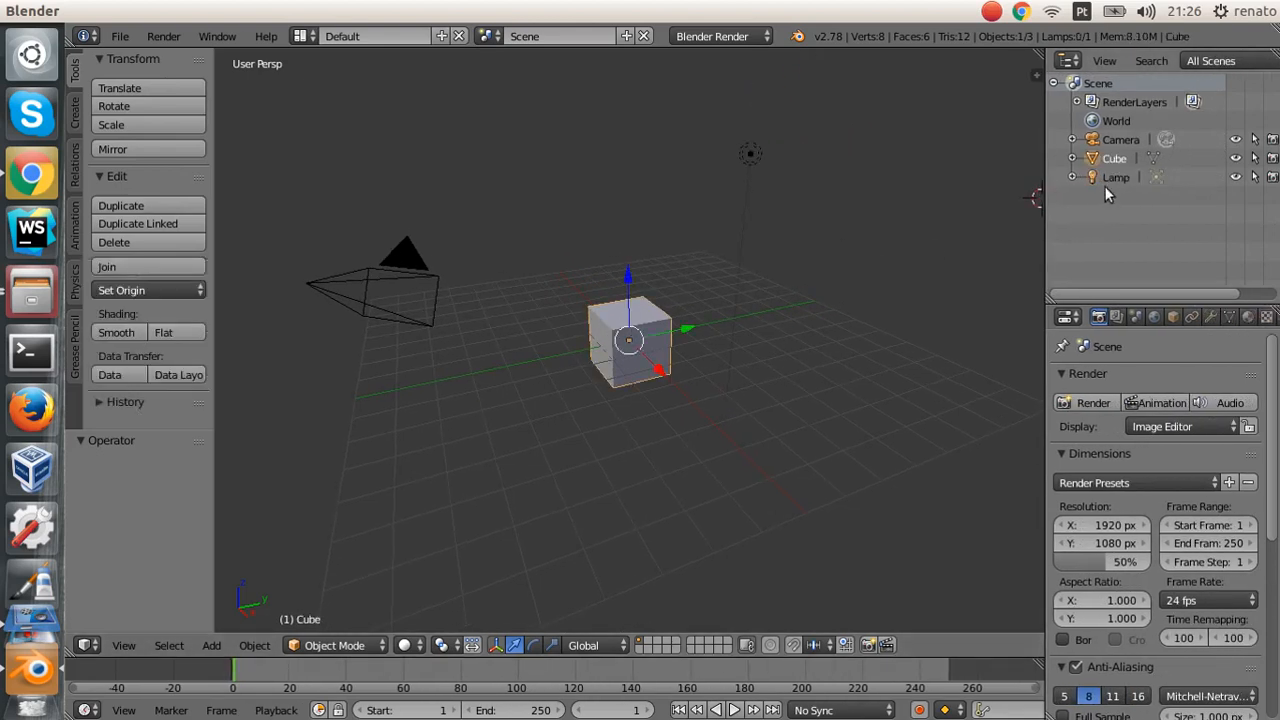
right_click(345, 288)
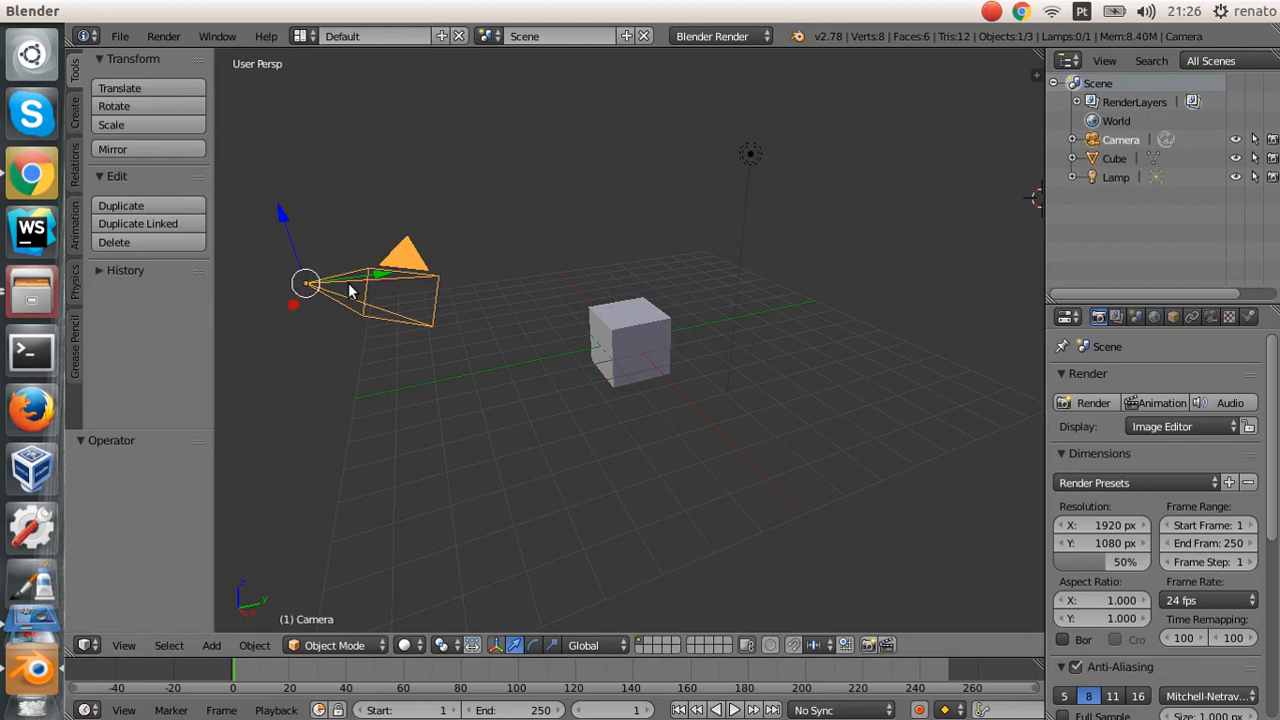
key("x")
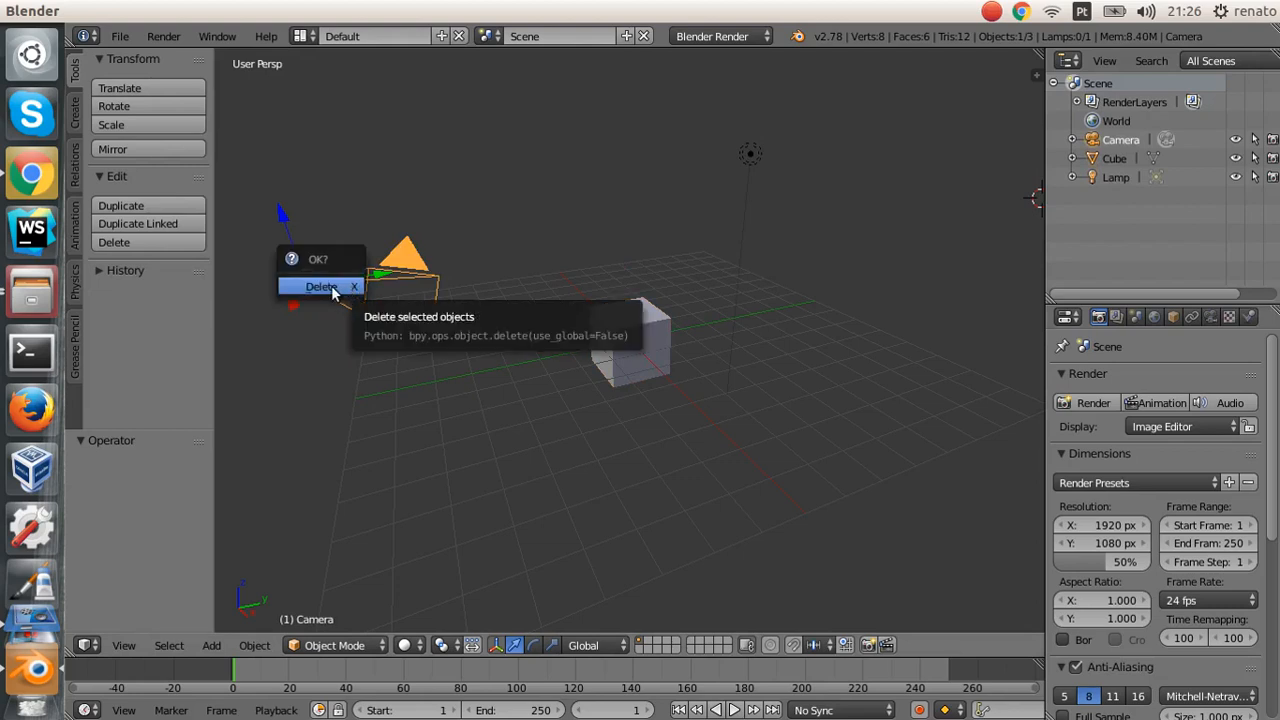
left_click(334, 289)
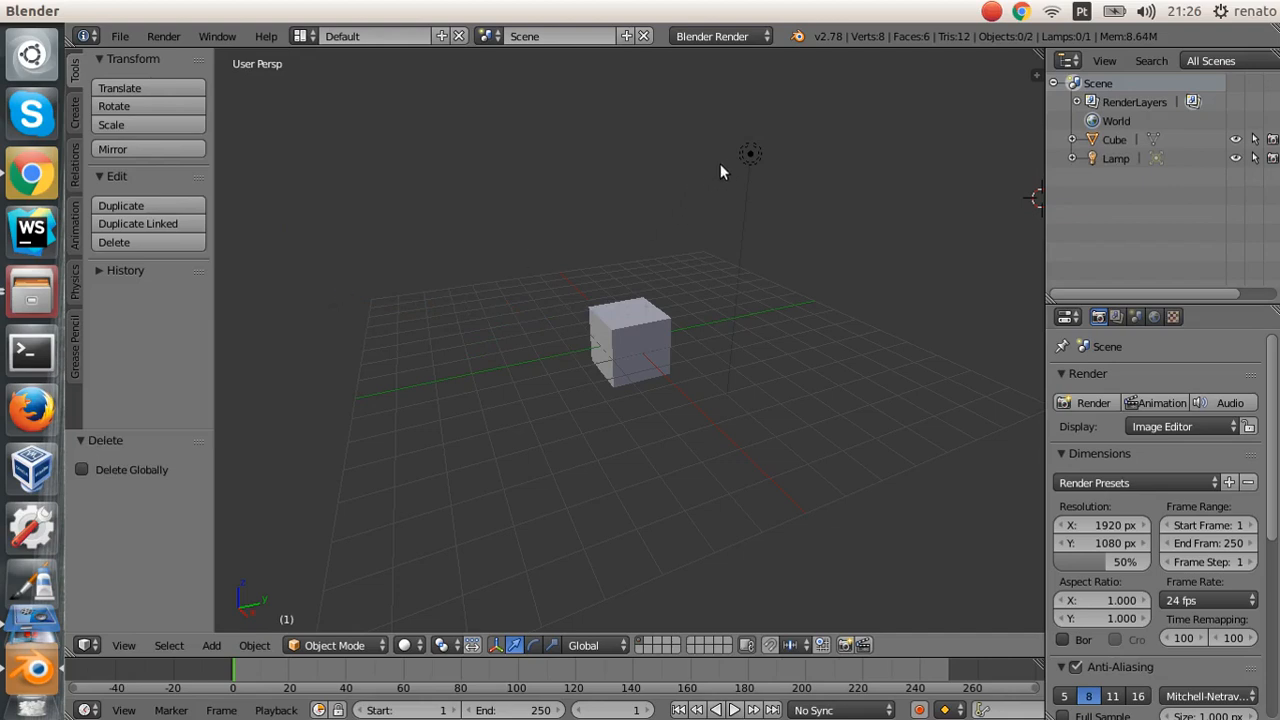
Step: Delete the lamp from the scene
left_click(748, 154)
right_click(748, 154)
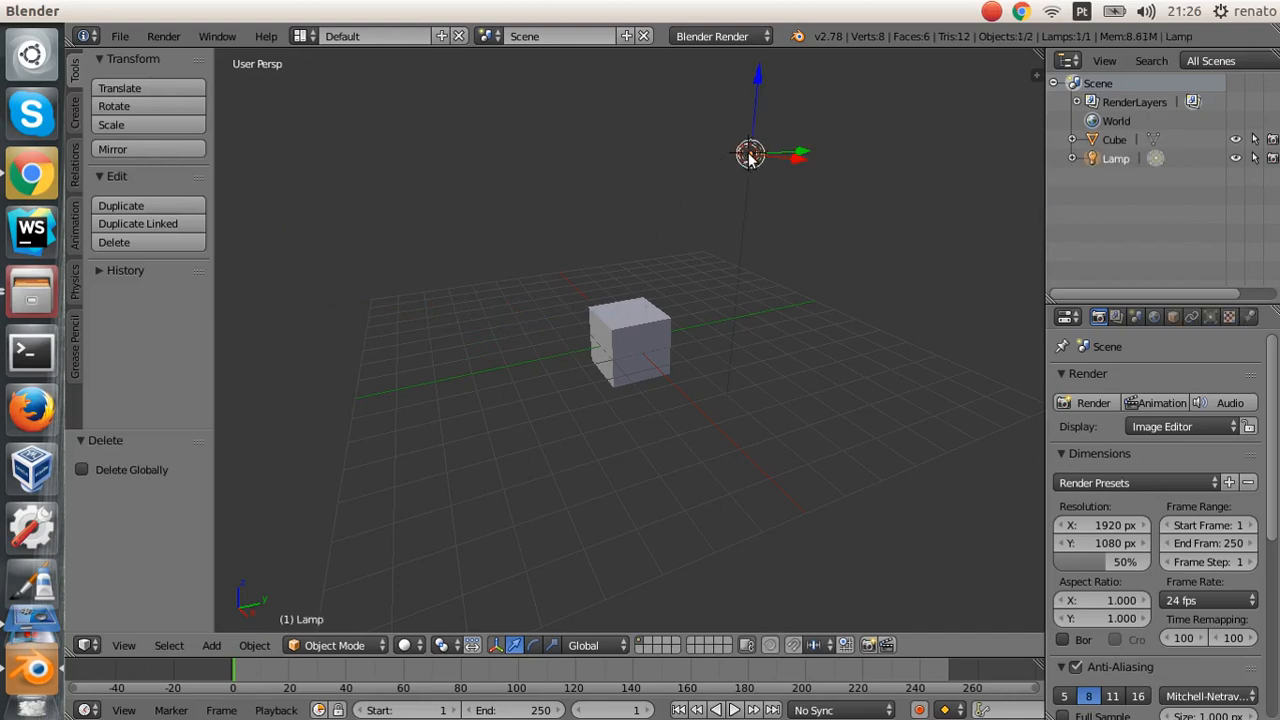
key("x")
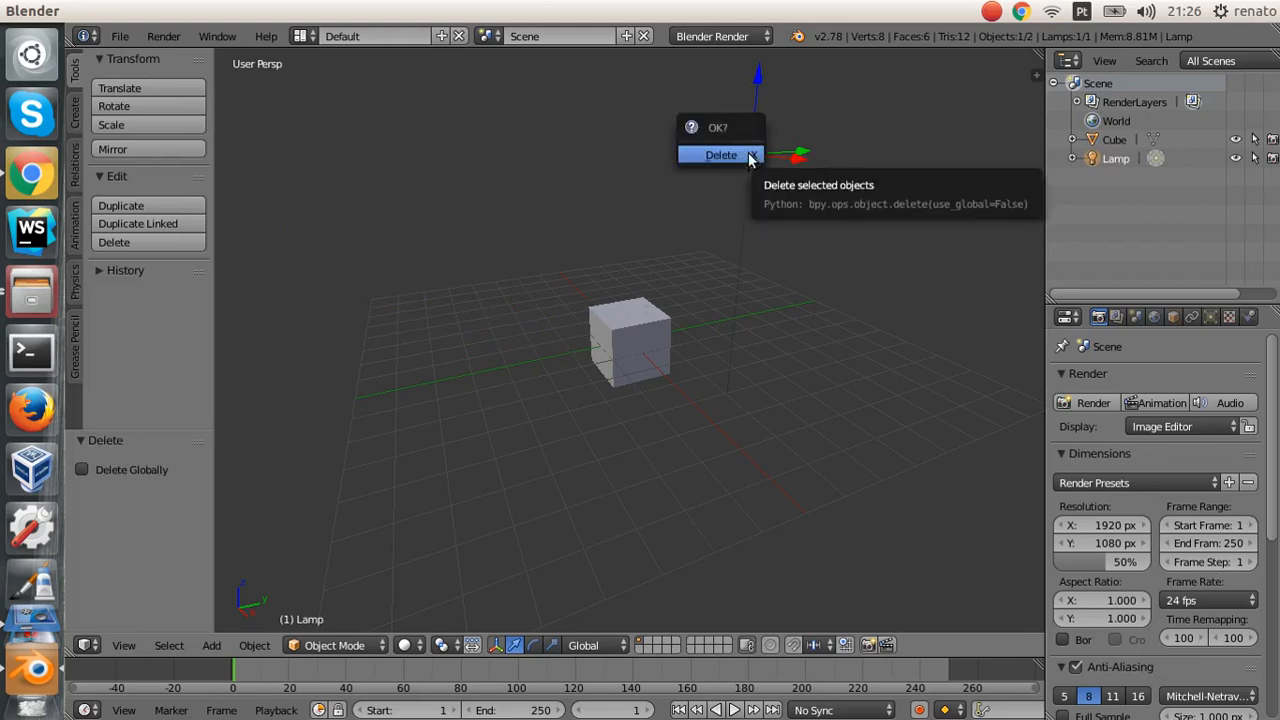
key("x")
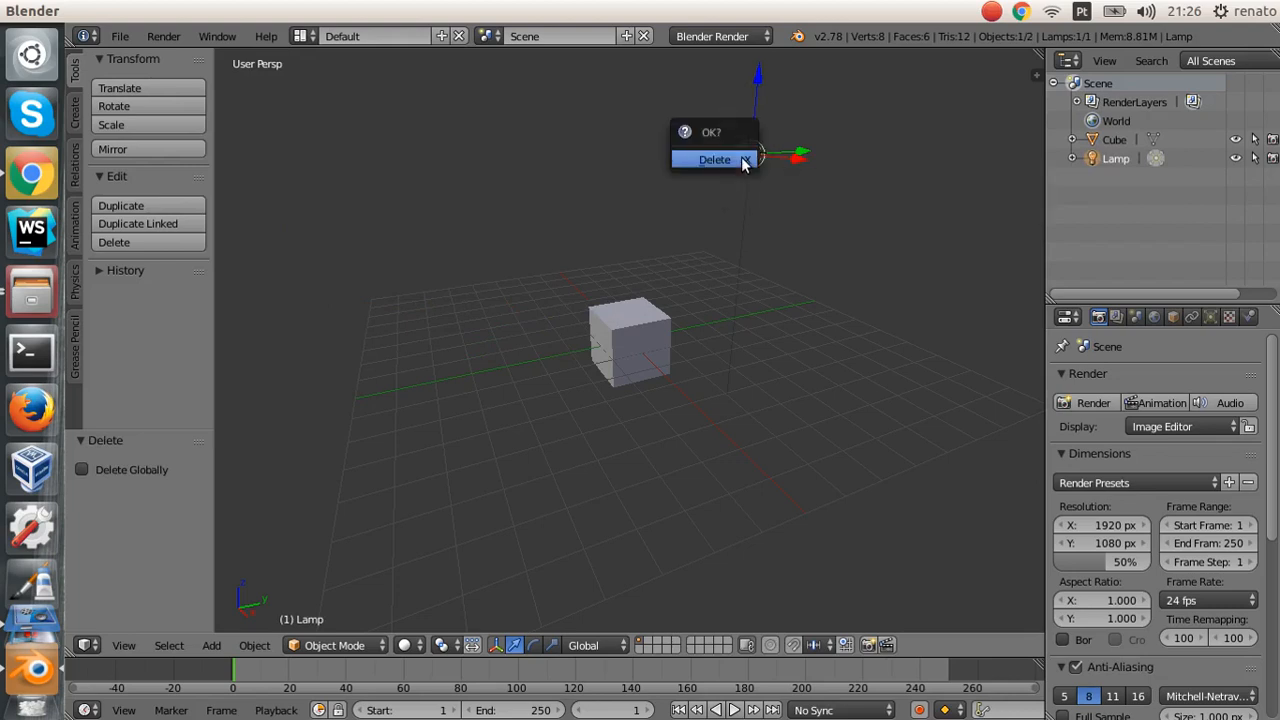
left_click(741, 158)
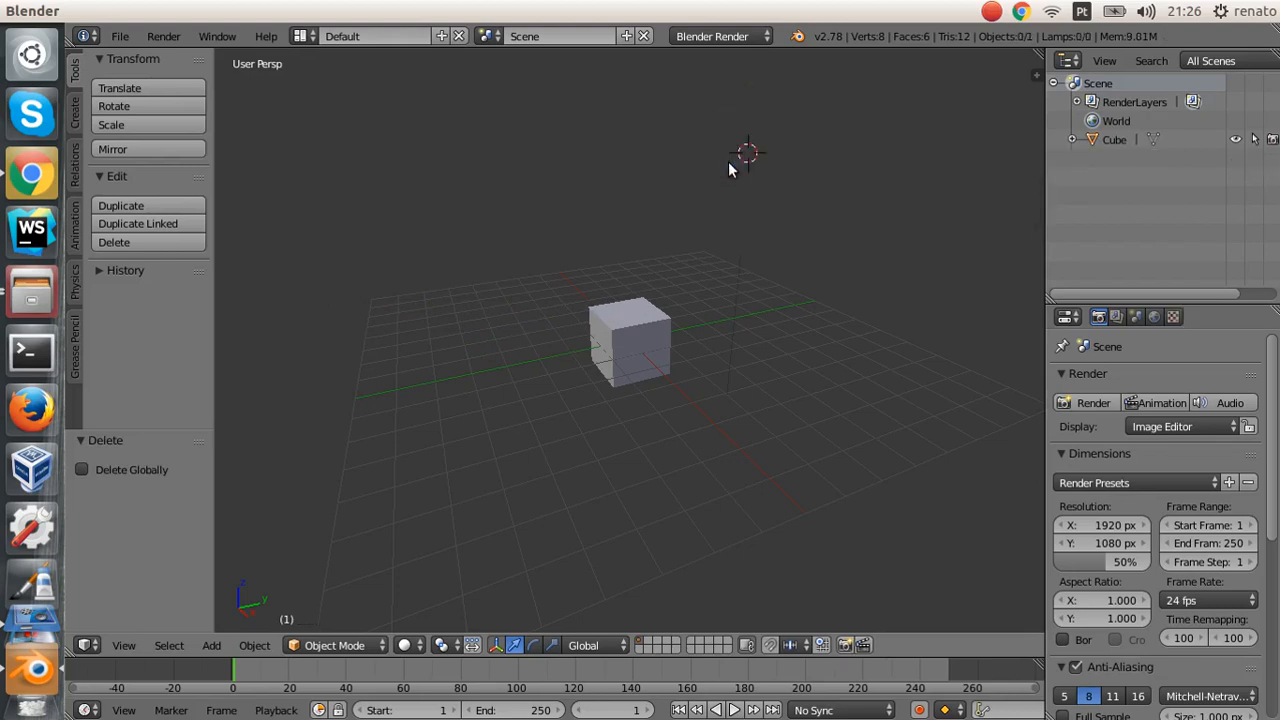
Step: Delete the default cube to leave the scene without objects
left_click(622, 342)
key("x")
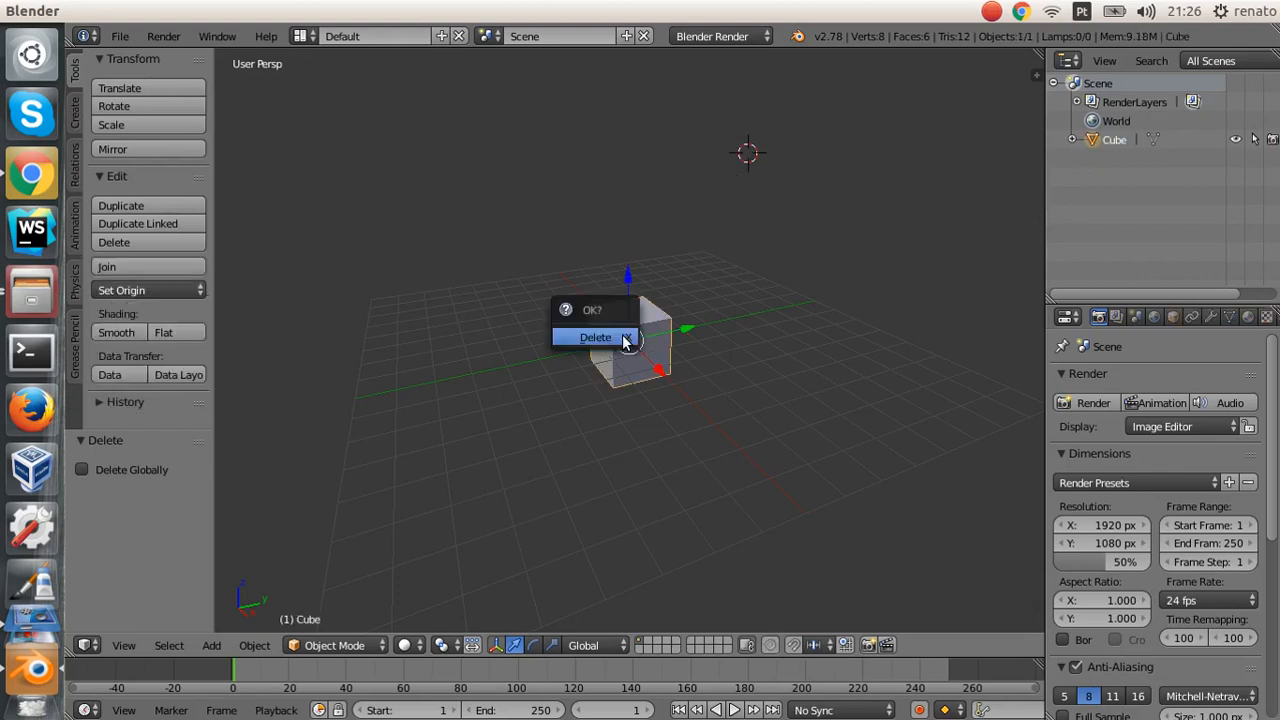
left_click(622, 342)
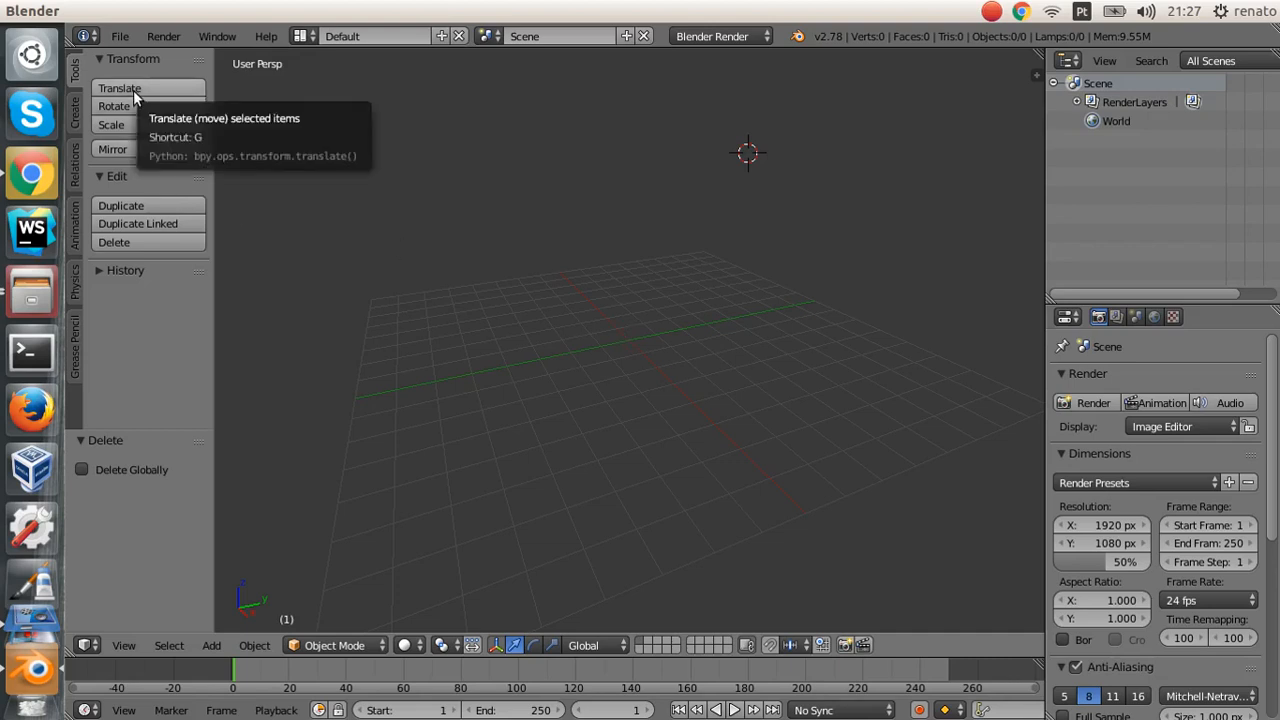
Step: Open and dismiss the undo history, then undo the deletions of the cube, the lamp and the camera
key("ctrl+alt+z")
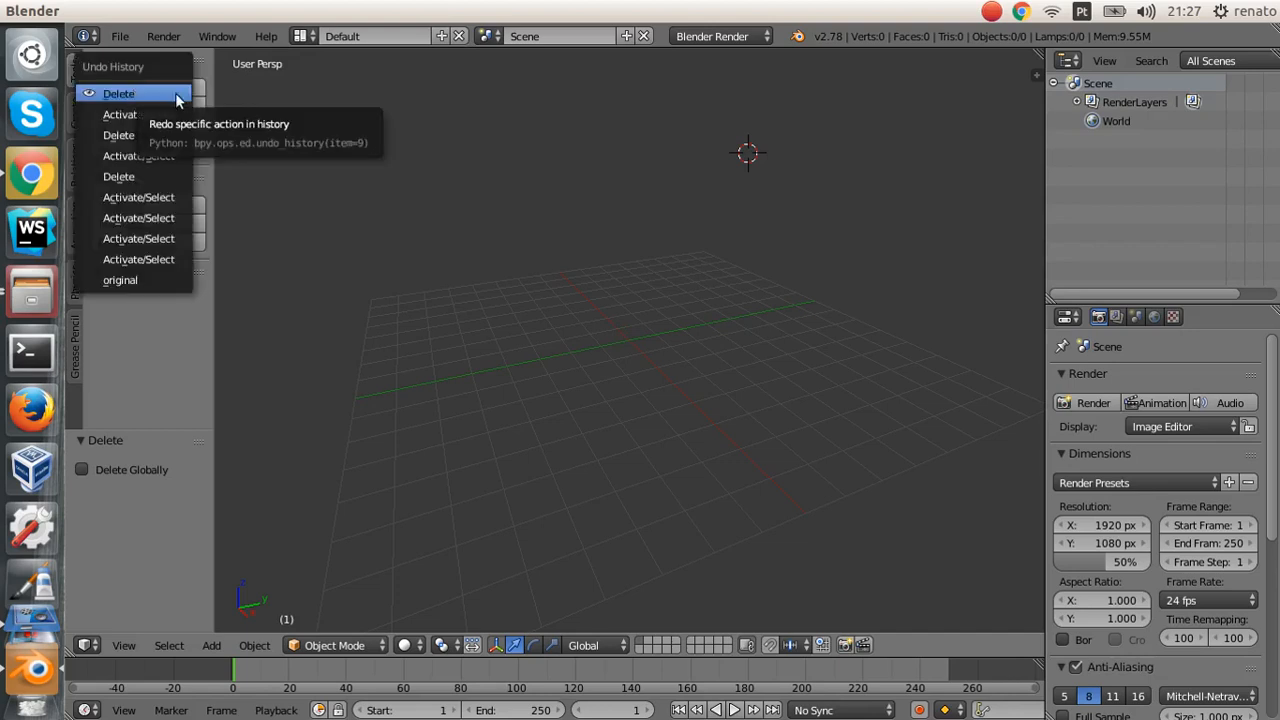
left_click(577, 208)
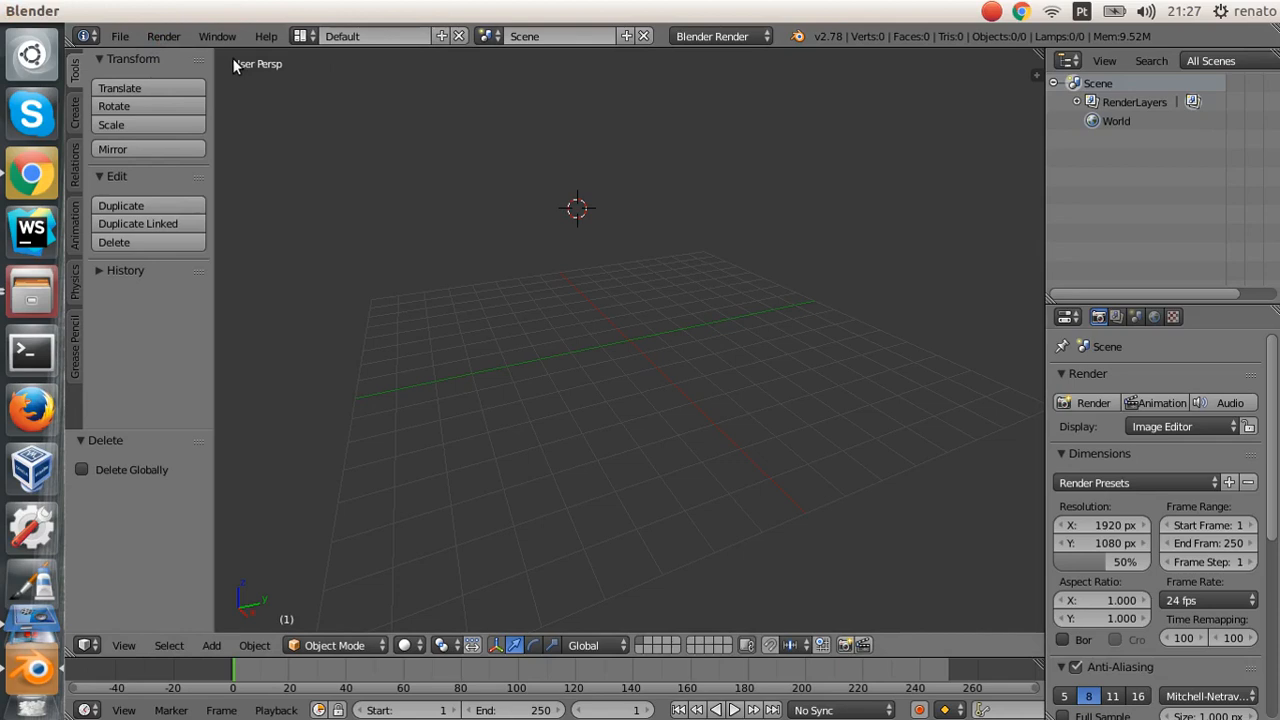
key("ctrl+z")
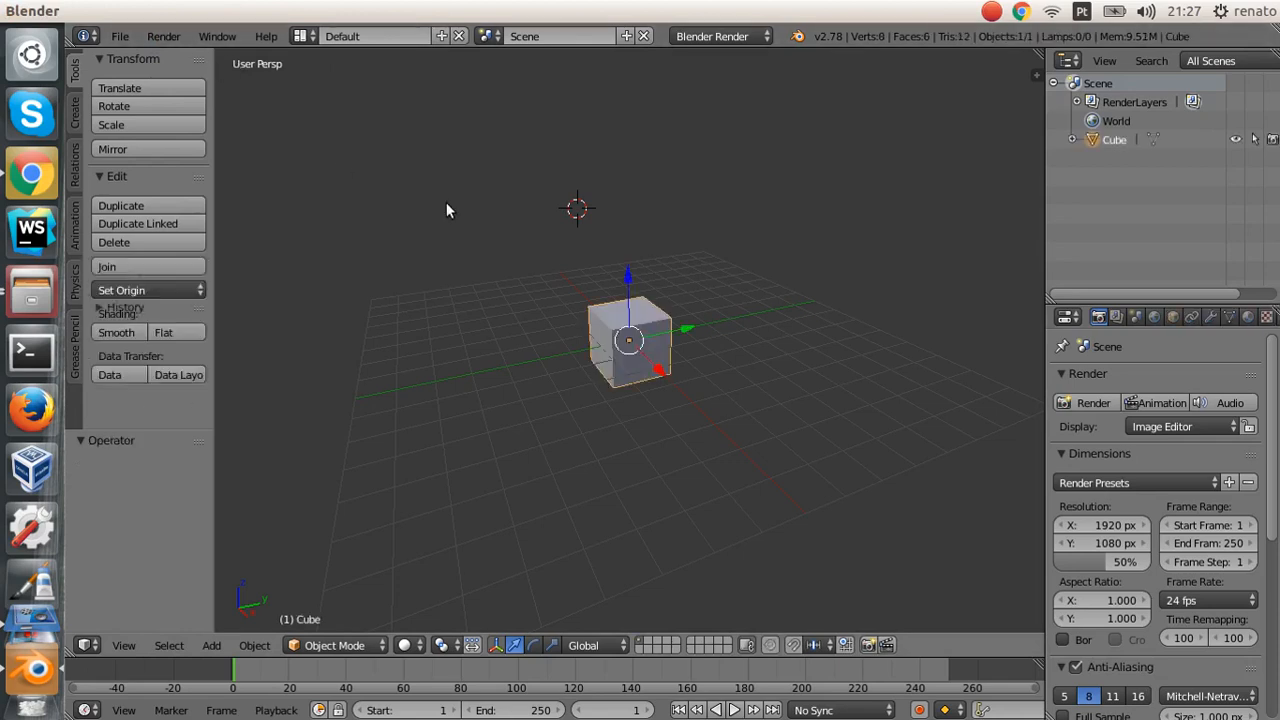
key("ctrl+z")
key("ctrl+z")
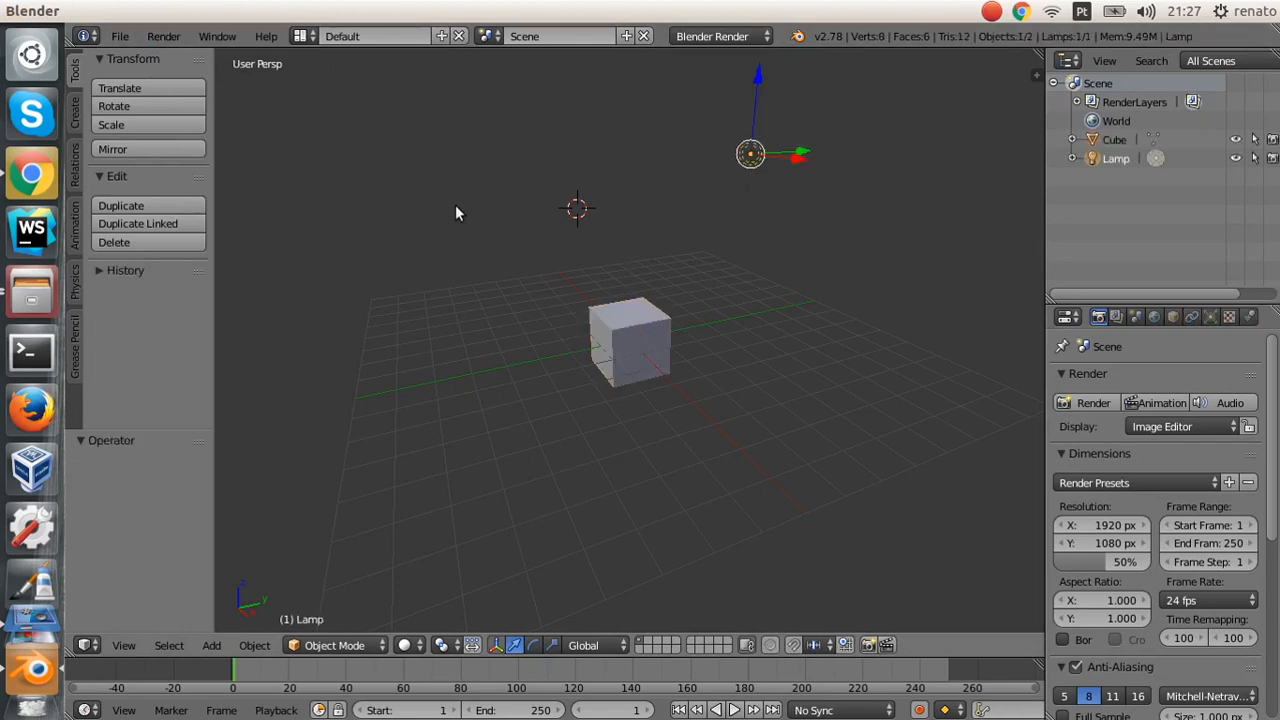
key("ctrl+z")
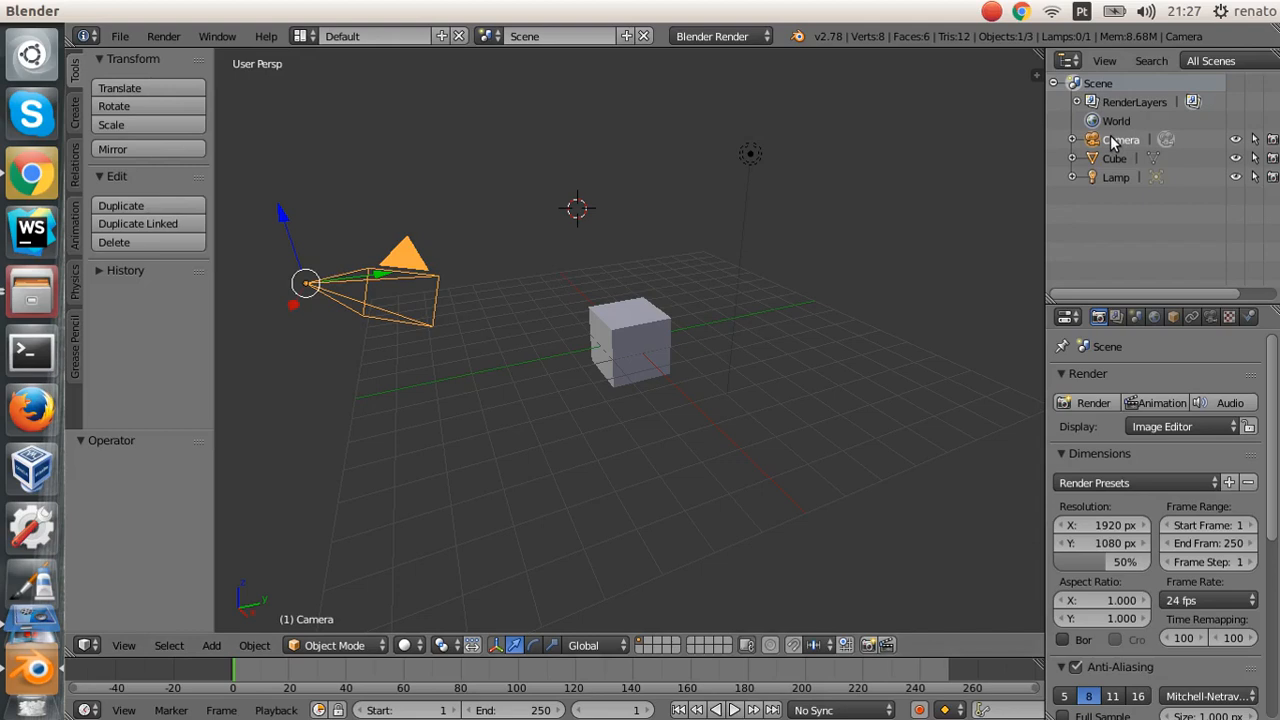
Step: Delete the lamp, the cube and the camera one after another from the 3D view
right_click(750, 152)
key("x")
left_click(672, 320)
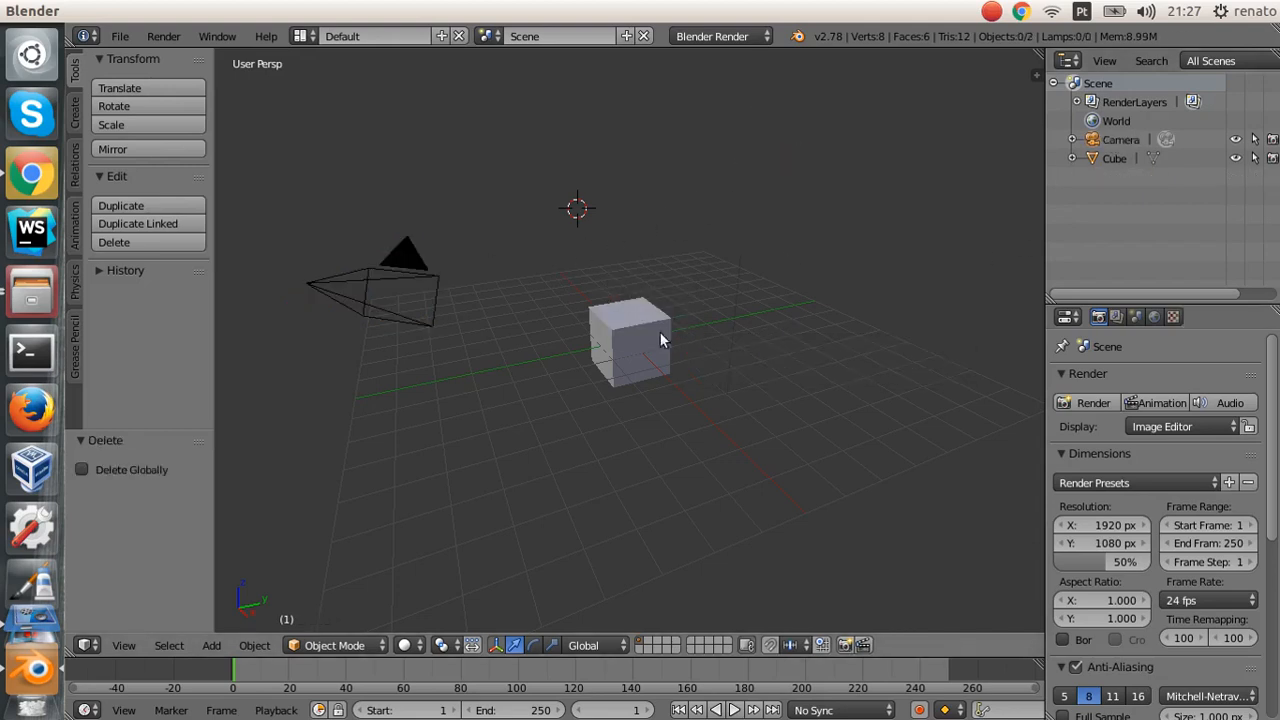
right_click(637, 342)
key("x")
left_click(617, 337)
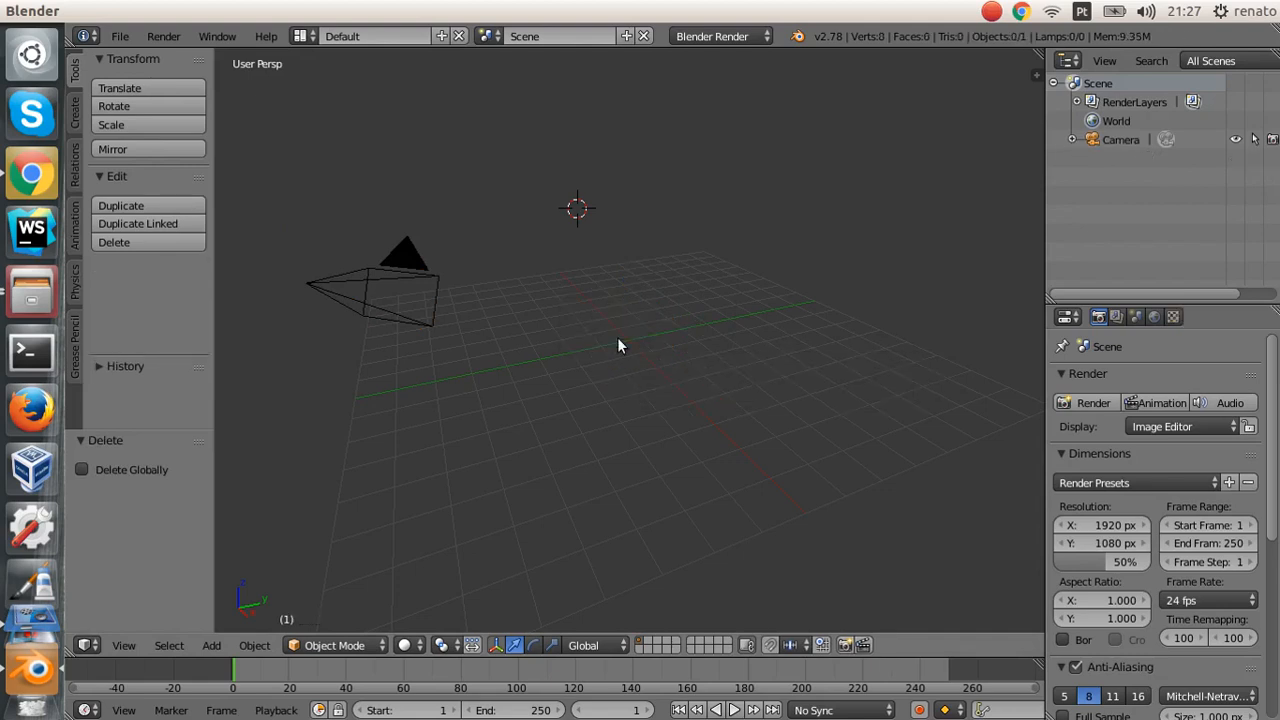
right_click(347, 294)
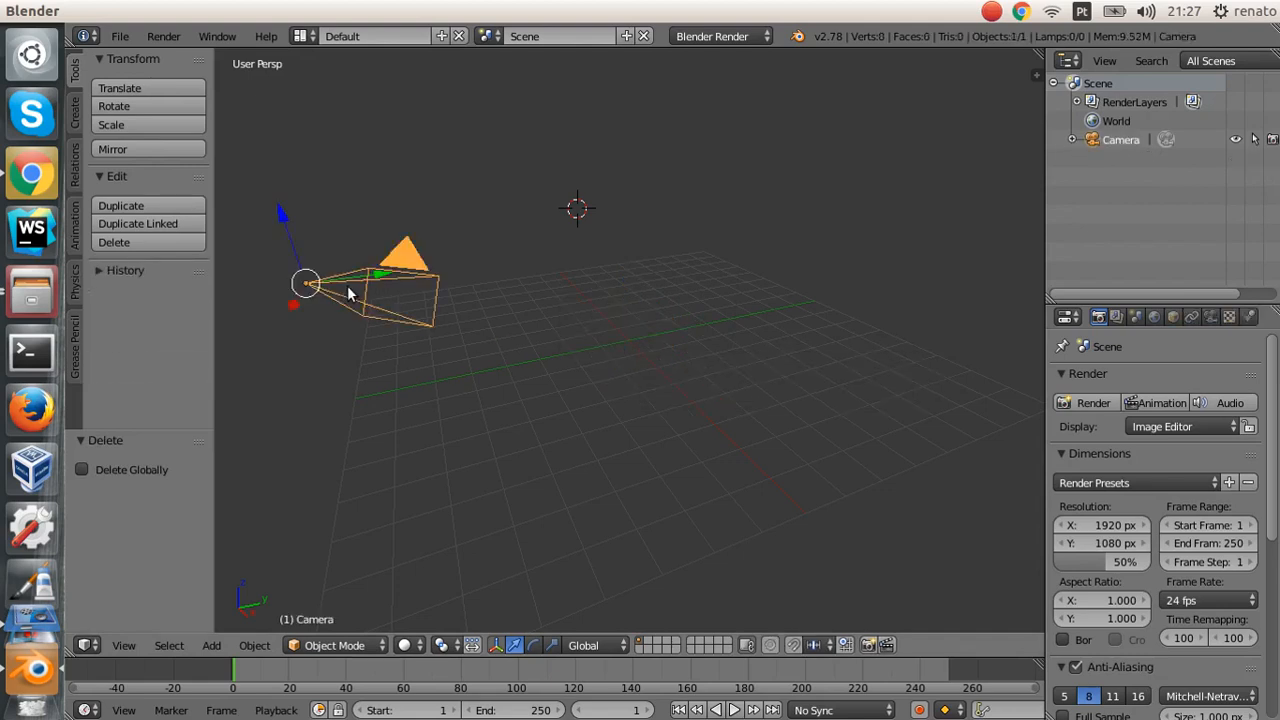
key("x")
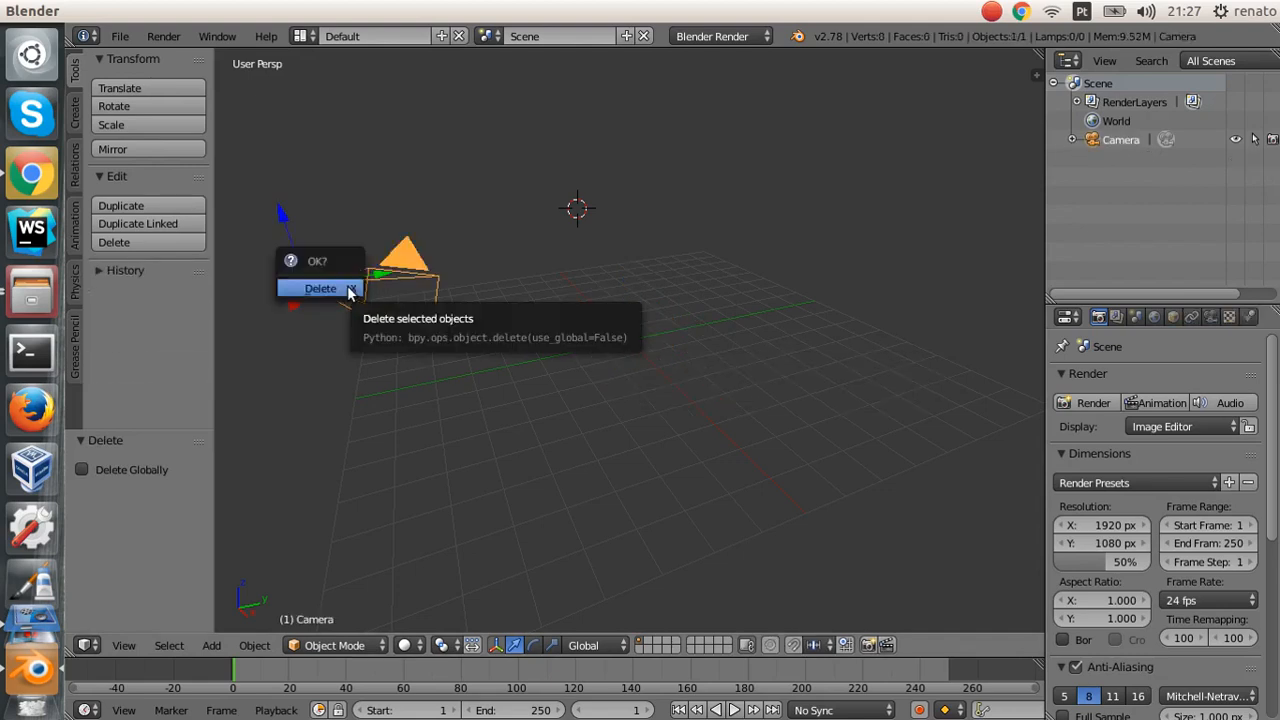
left_click(347, 291)
Step: Start a new file by reloading the start-up file
left_click(119, 36)
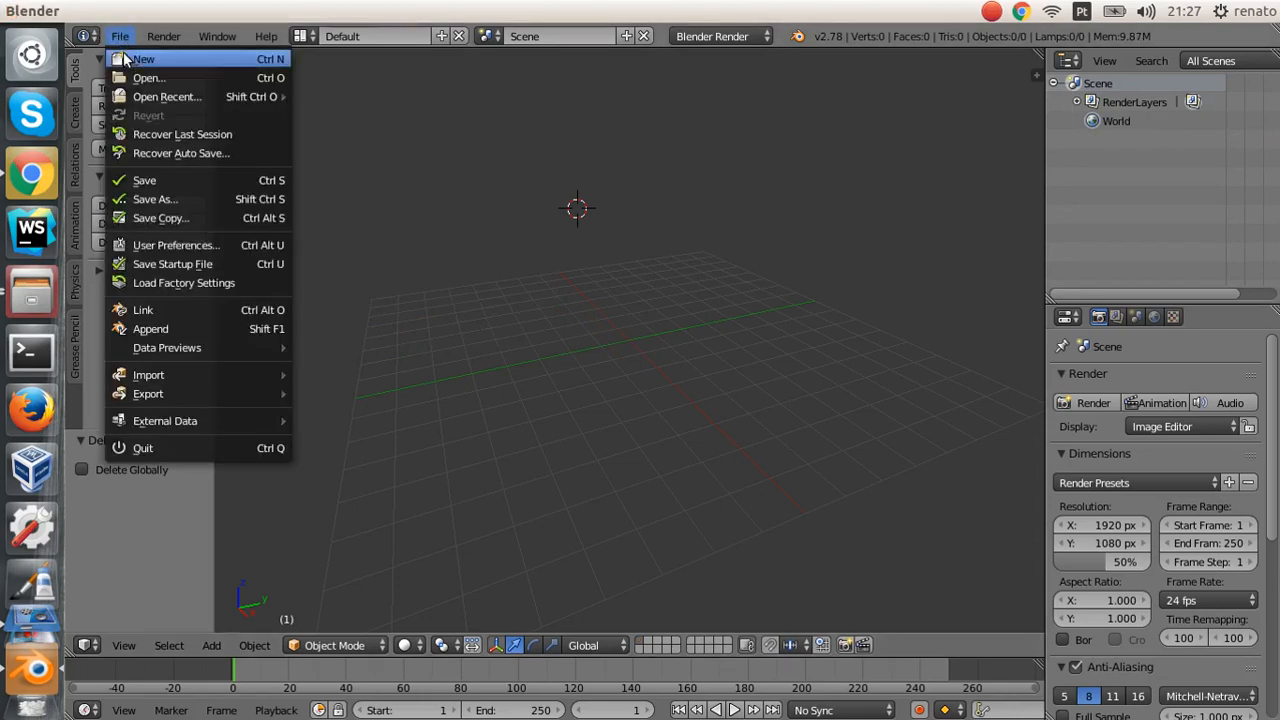
left_click(122, 53)
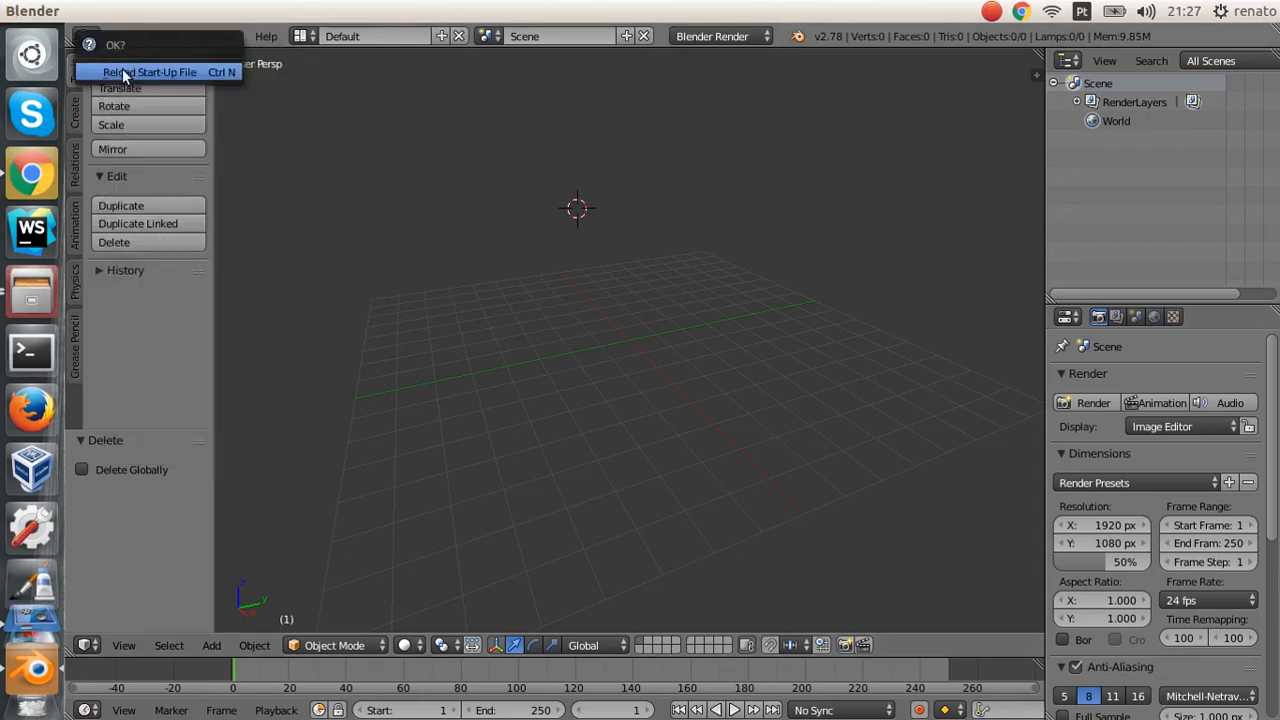
left_click(124, 71)
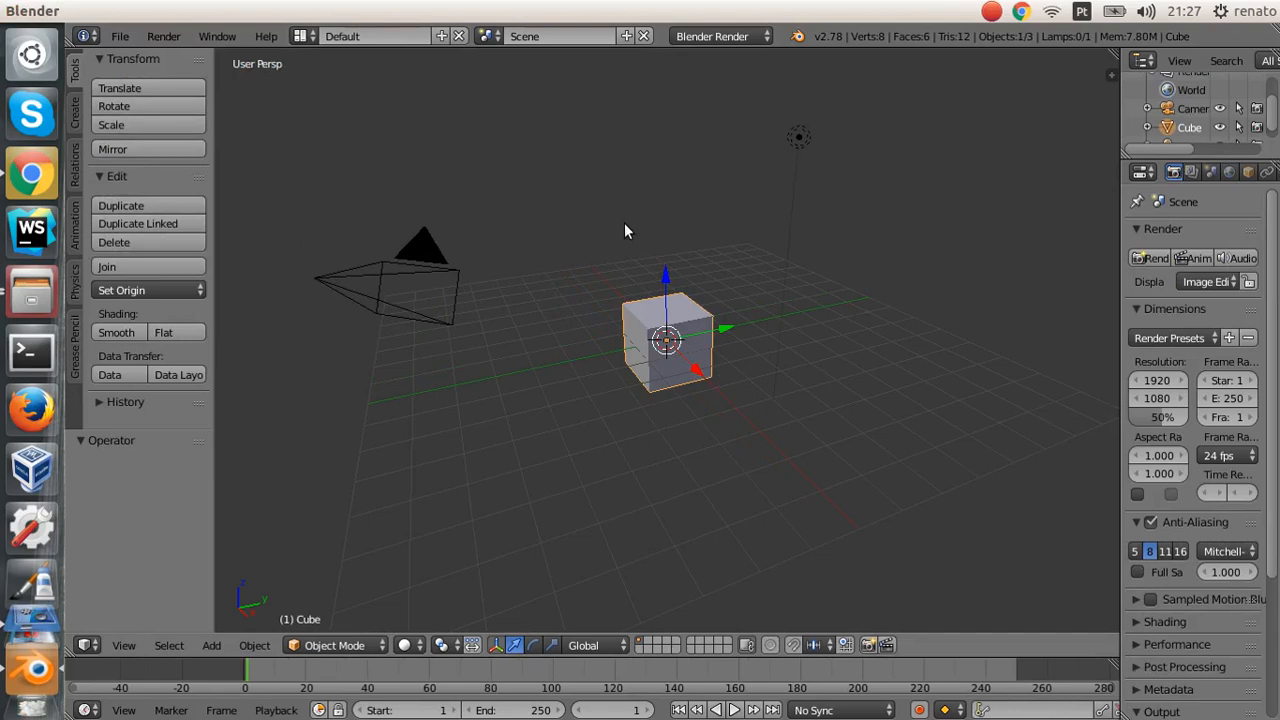
Step: Start saving the scene and browse through Downloads, the home folder and the Desktop to the Desktop/projetos/blender folder
left_click(119, 36)
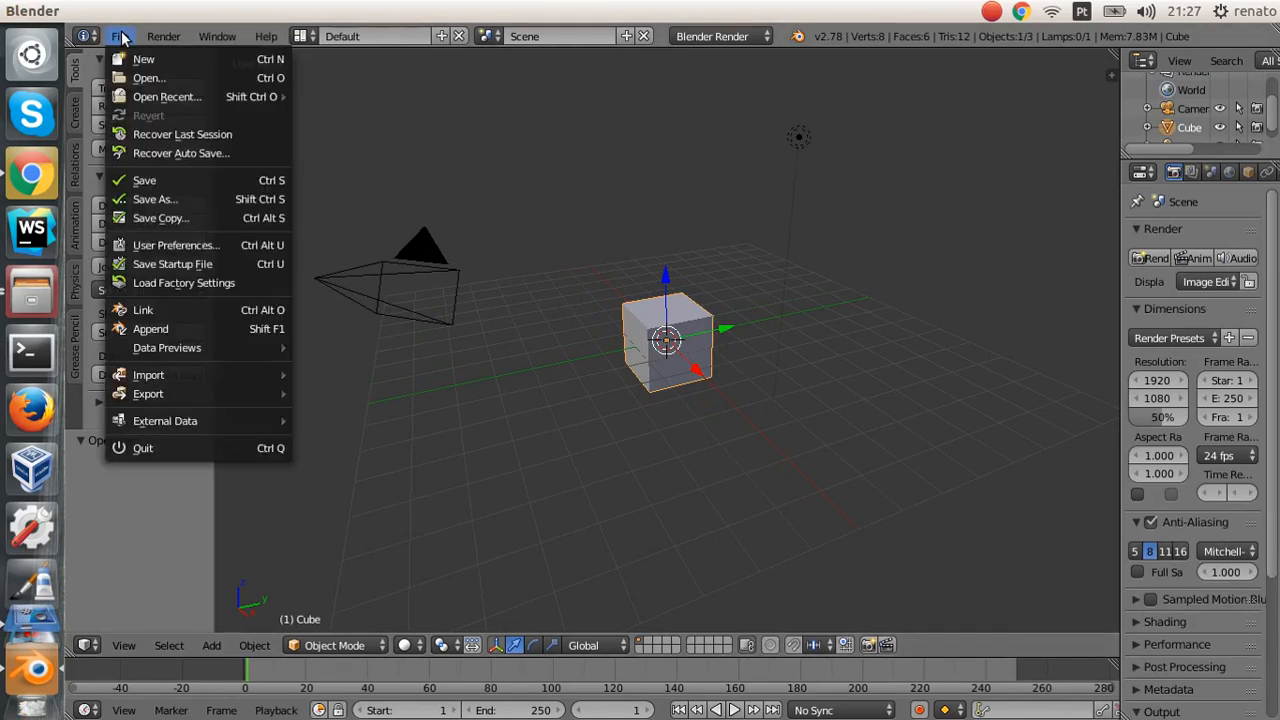
left_click(160, 180)
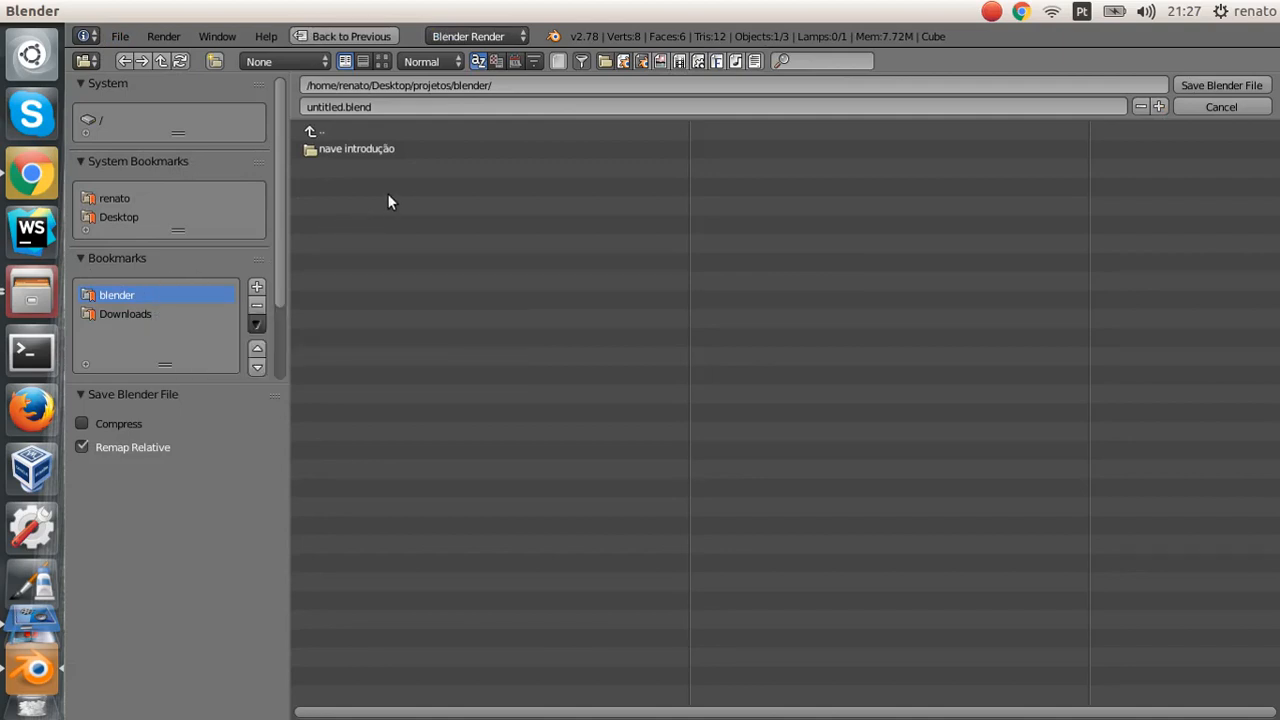
left_click(126, 315)
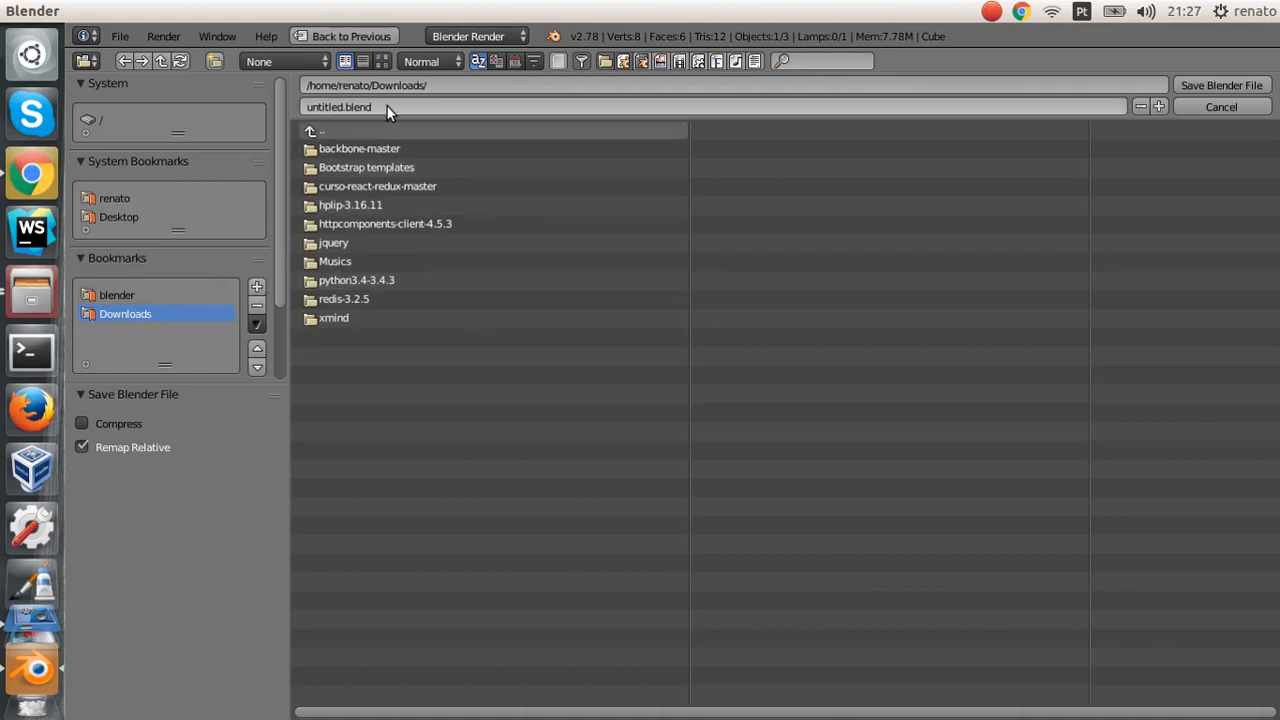
left_click(156, 64)
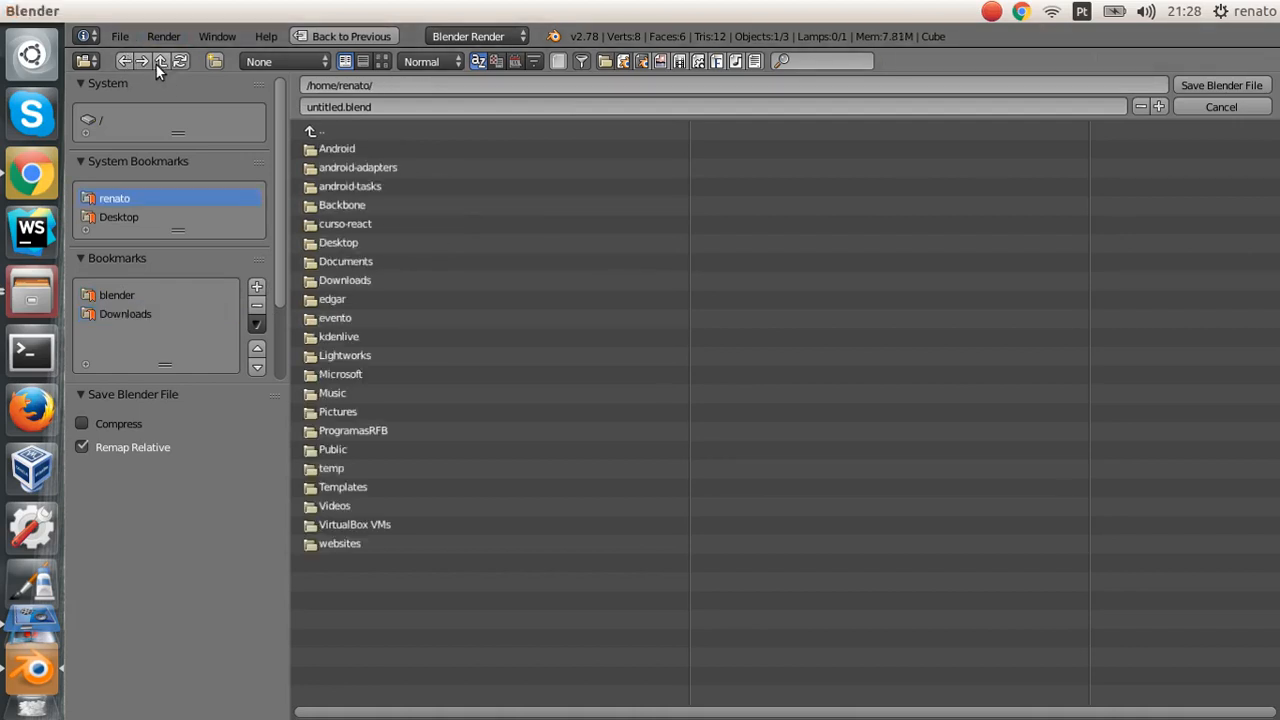
left_click(156, 64)
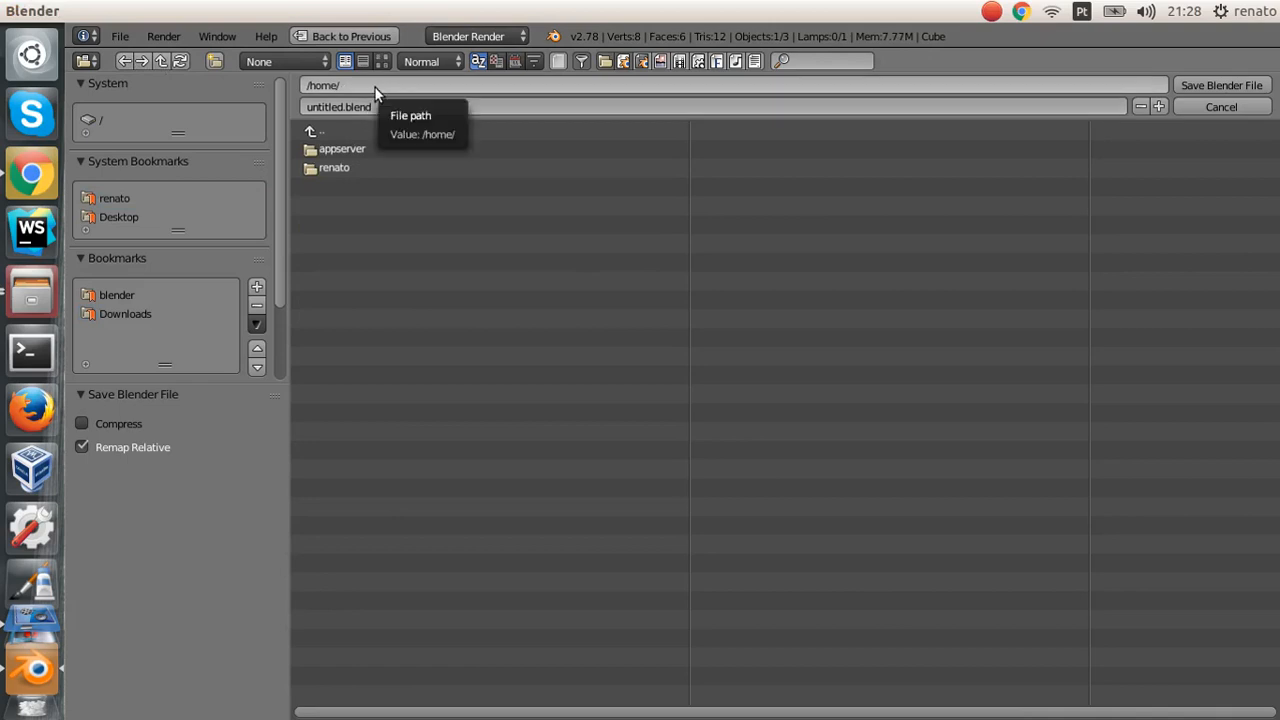
left_click(338, 169)
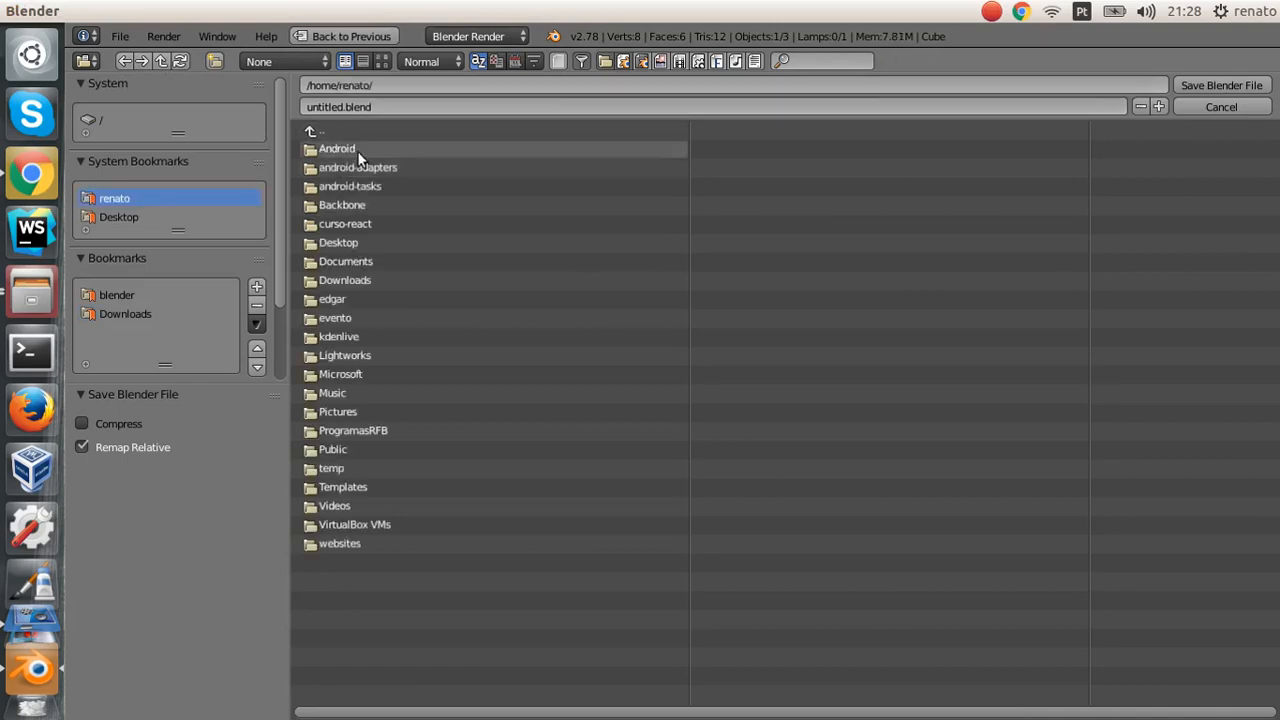
left_click(352, 240)
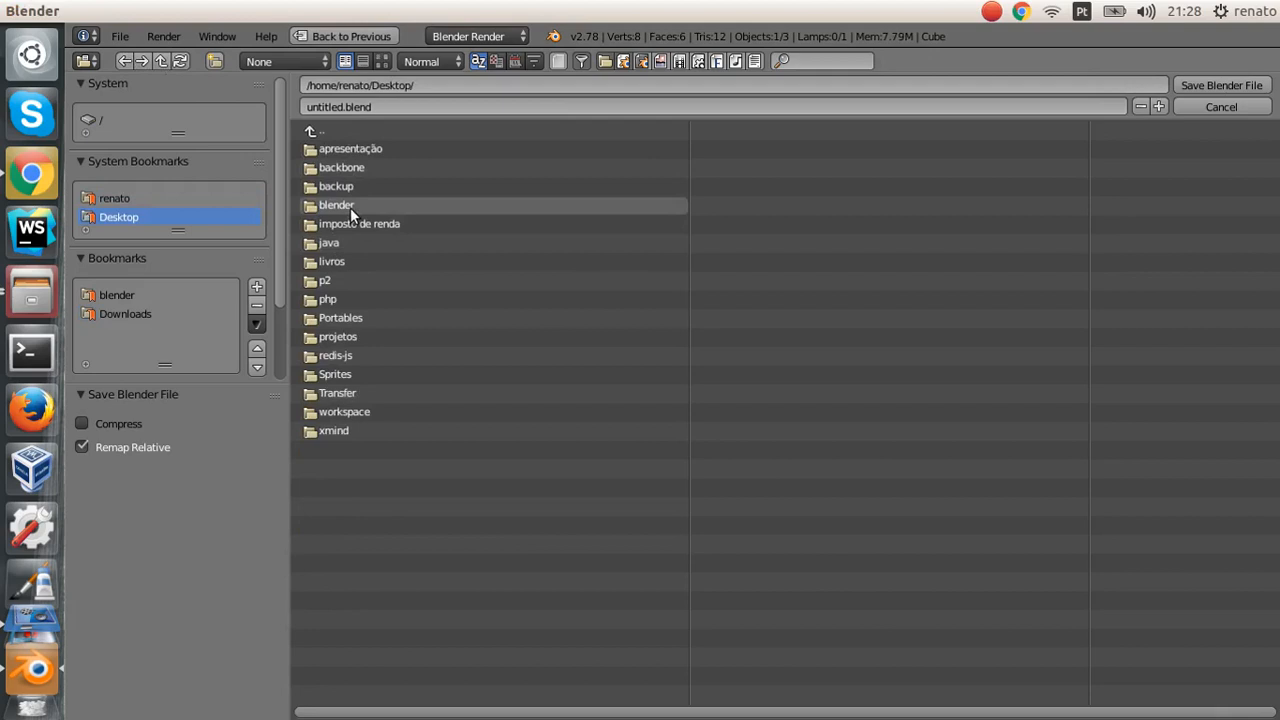
left_click(340, 205)
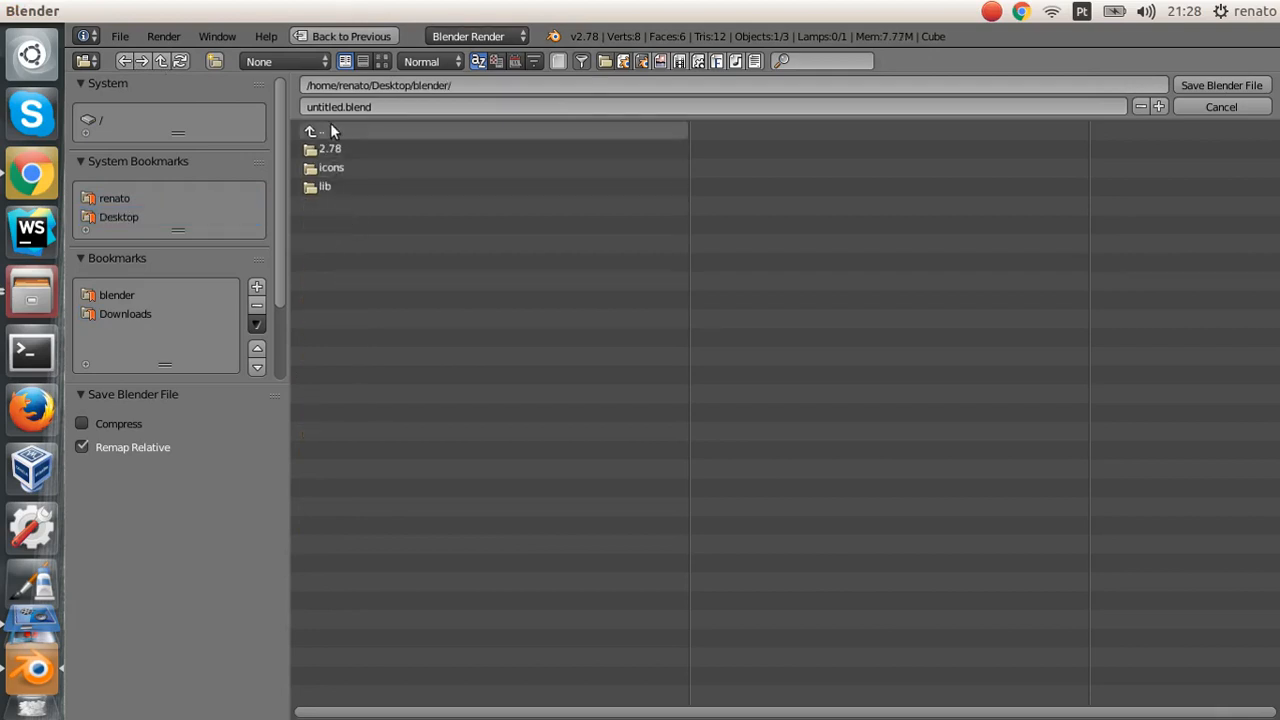
left_click(158, 60)
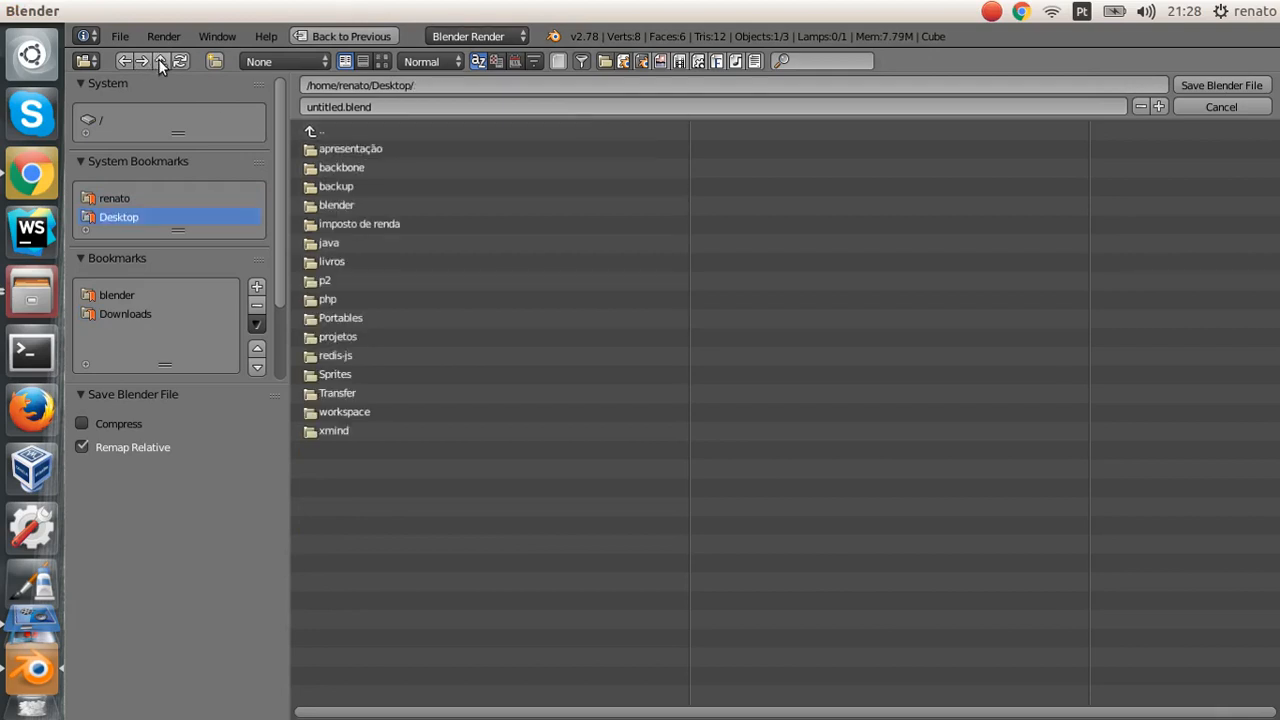
left_click(339, 334)
left_click(331, 167)
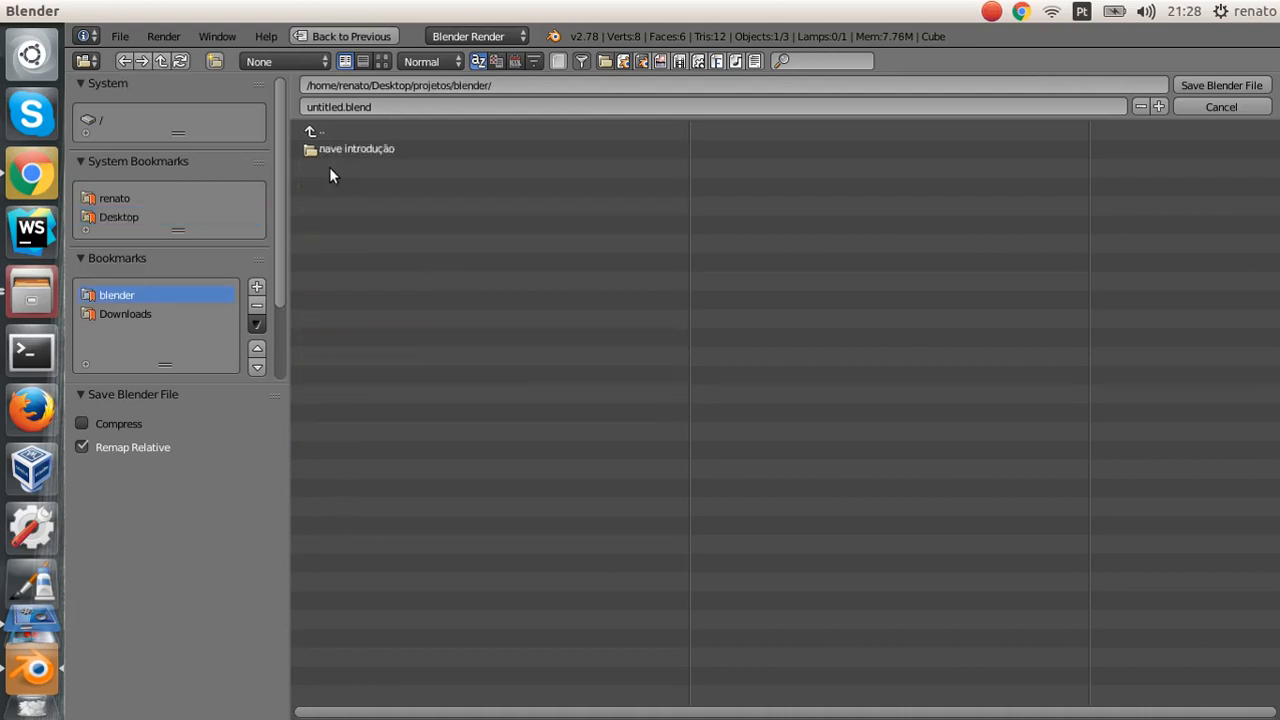
Step: Create a folder named aula inside projetos/blender and open it
left_click(212, 64)
type("aula")
key("Return")
left_click(328, 148)
Step: Add the aula folder to the file browser's bookmarks
left_click(387, 106)
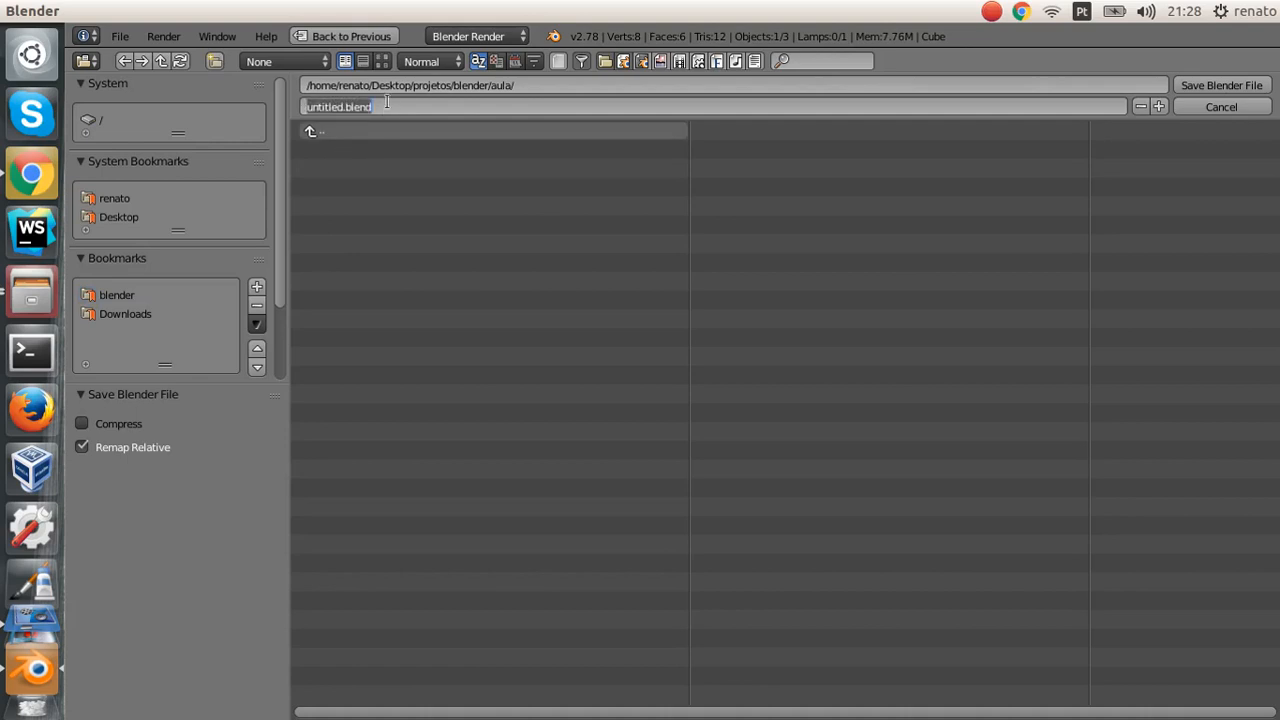
left_click(562, 90)
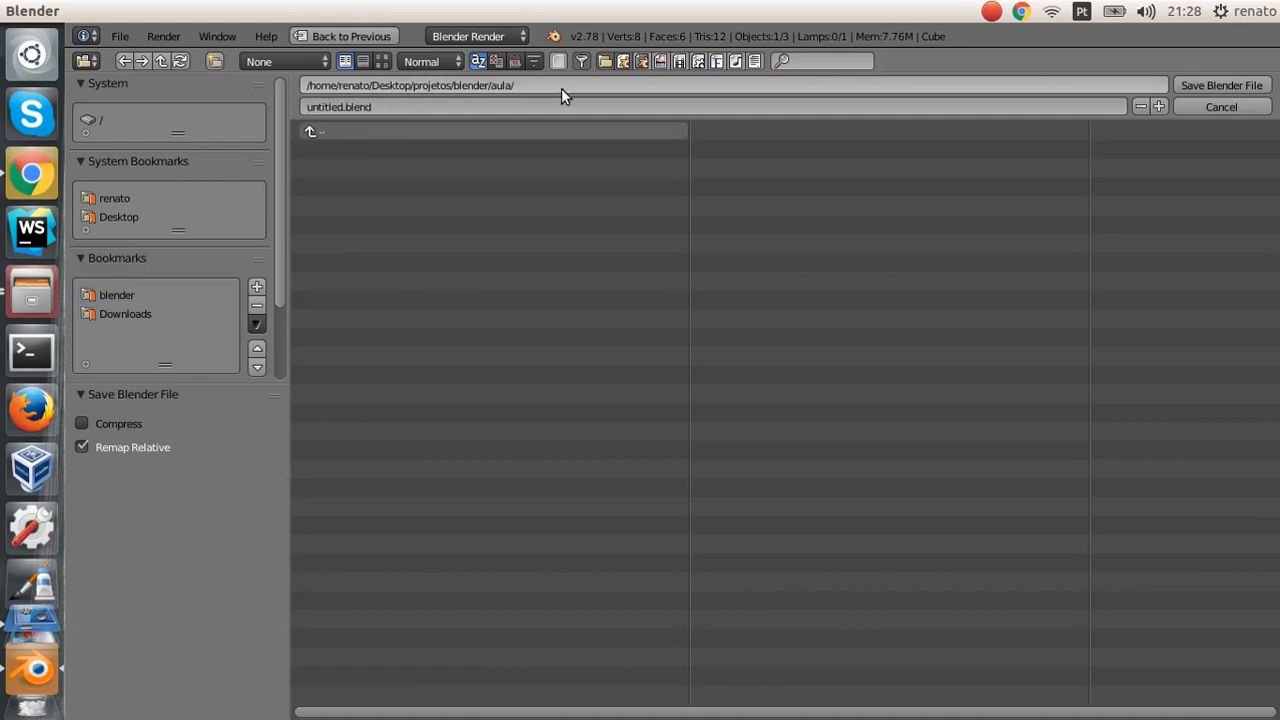
left_click(548, 88)
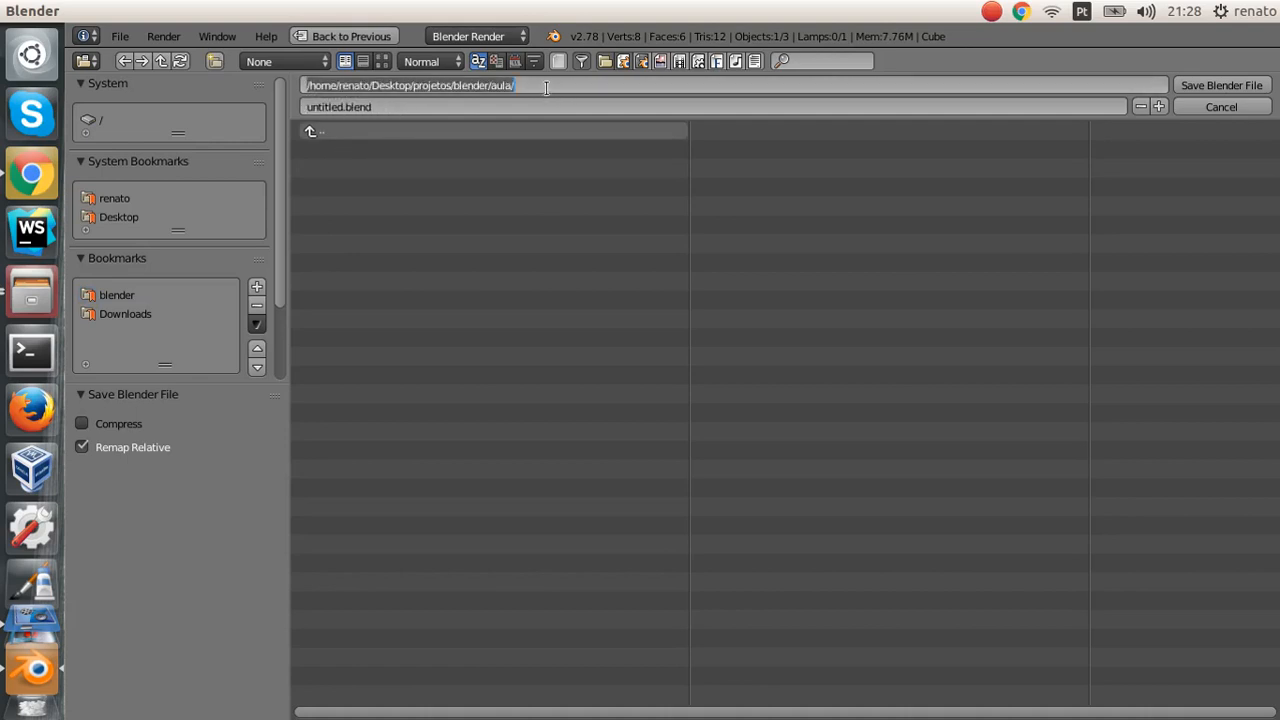
left_click(259, 284)
left_click(258, 288)
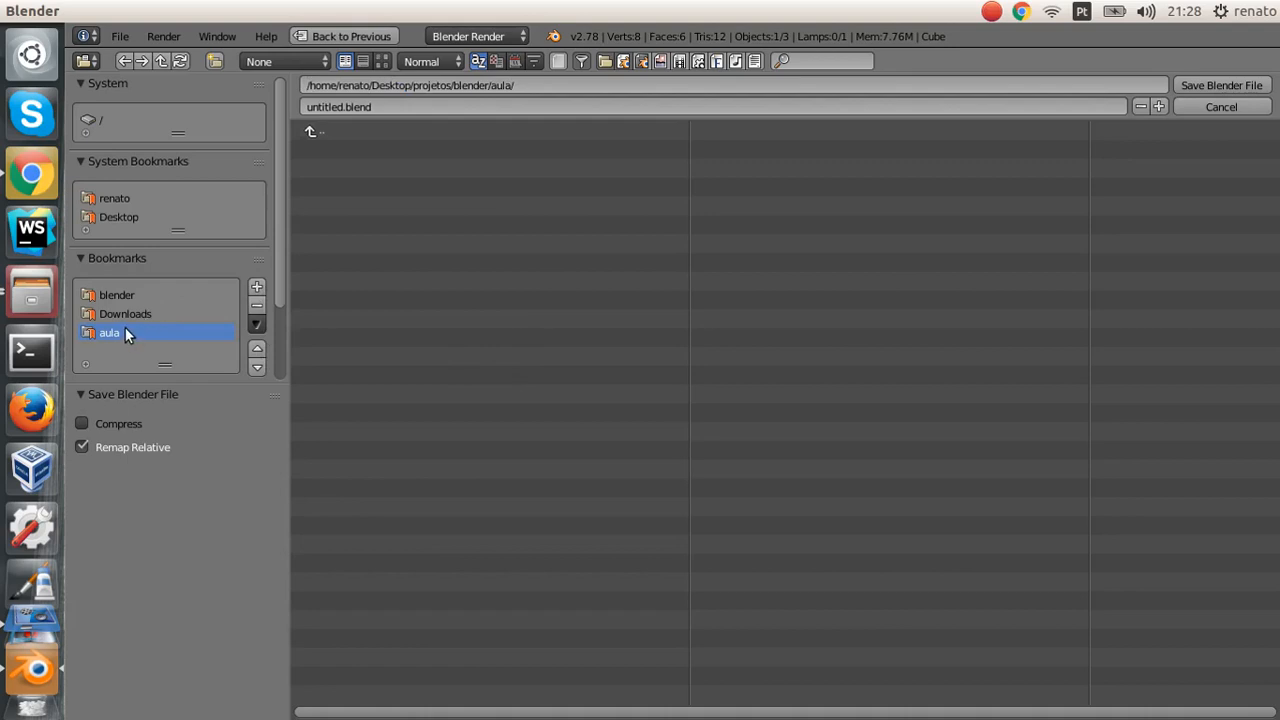
Step: Switch to the blender bookmark and back to the aula bookmark, then remove the aula bookmark
double_click(126, 292)
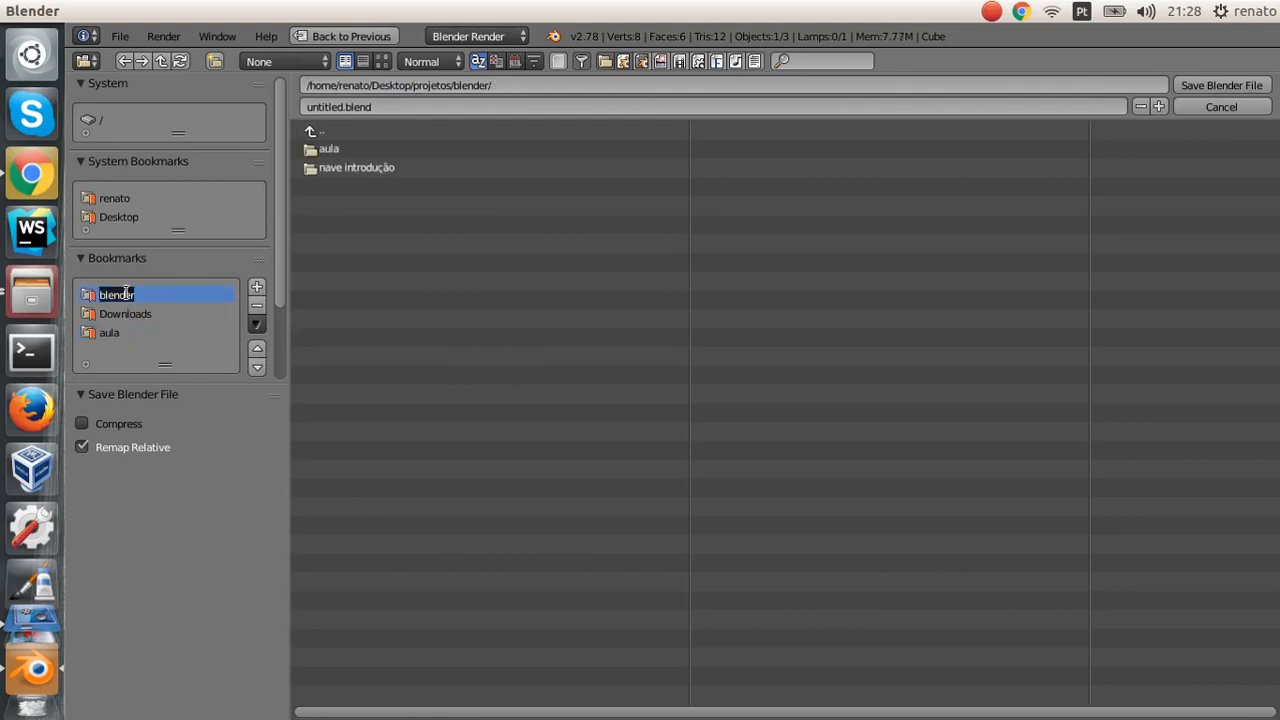
left_click(515, 82)
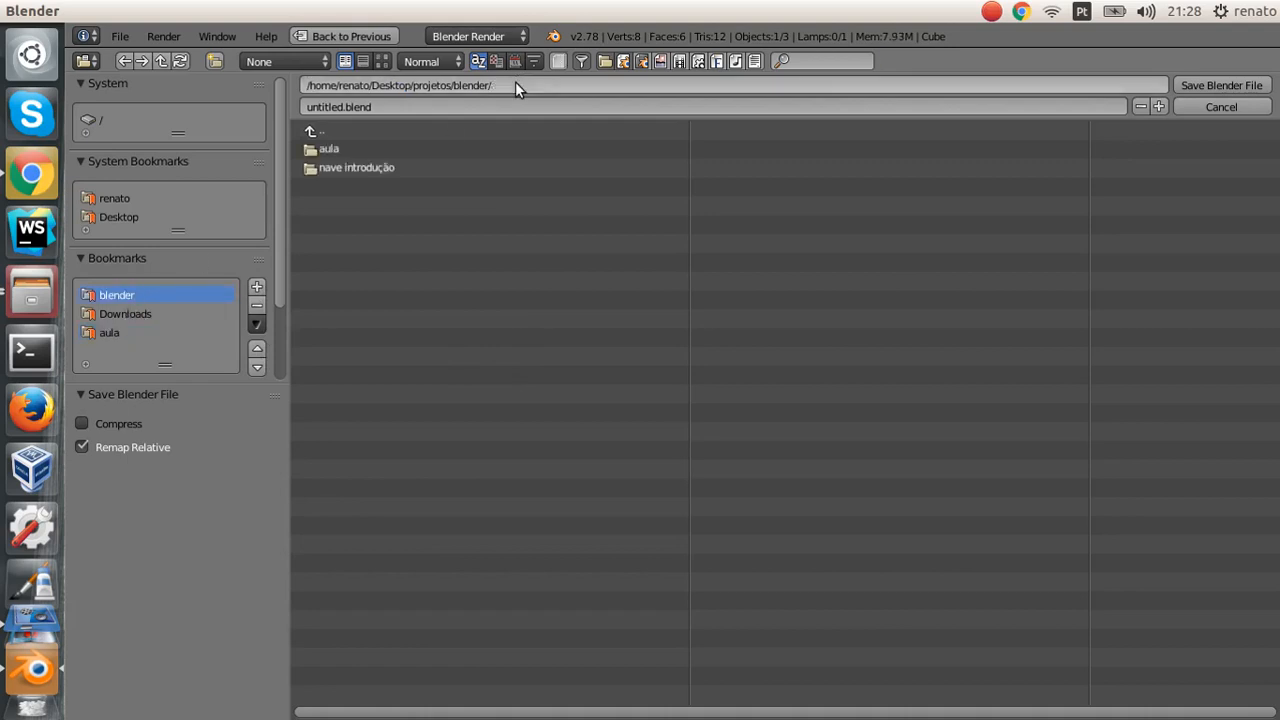
double_click(126, 329)
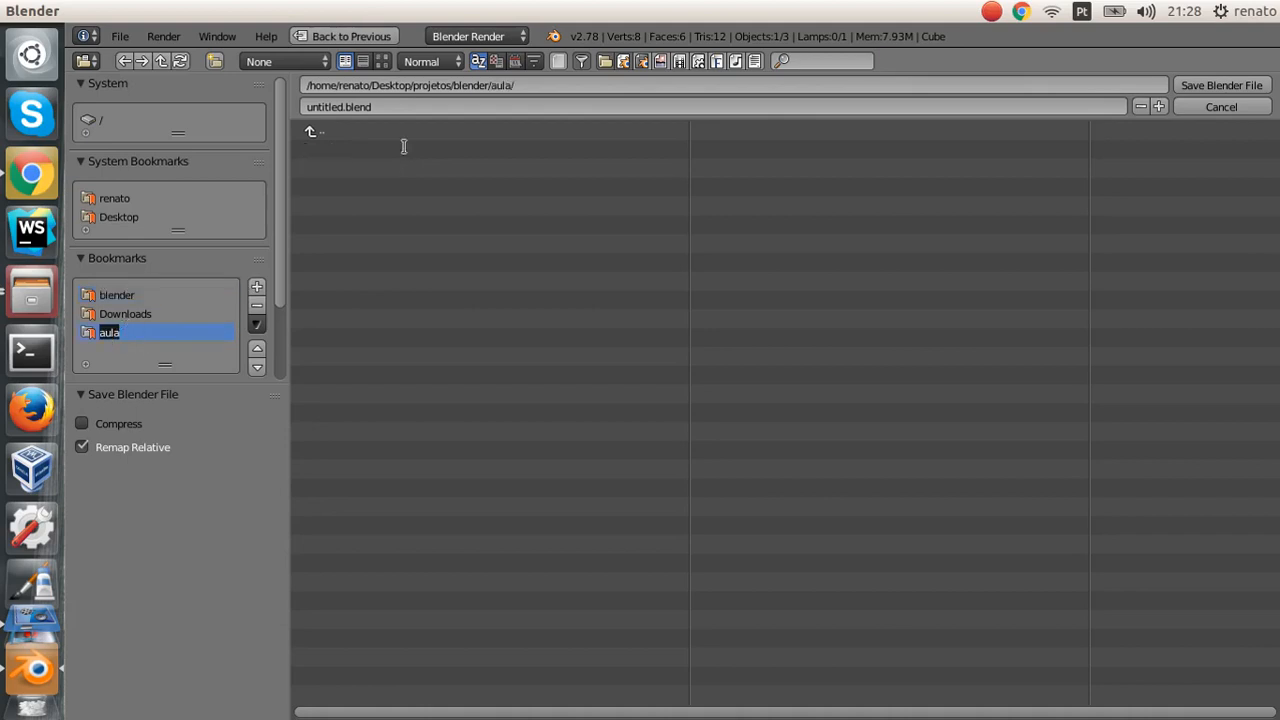
key("Return")
left_click(258, 305)
Step: Name the file exemplo.blend and save it in the aula folder
left_click(398, 107)
key("Delete")
key("Delete")
key("Delete")
key("Delete")
key("Delete")
key("Delete")
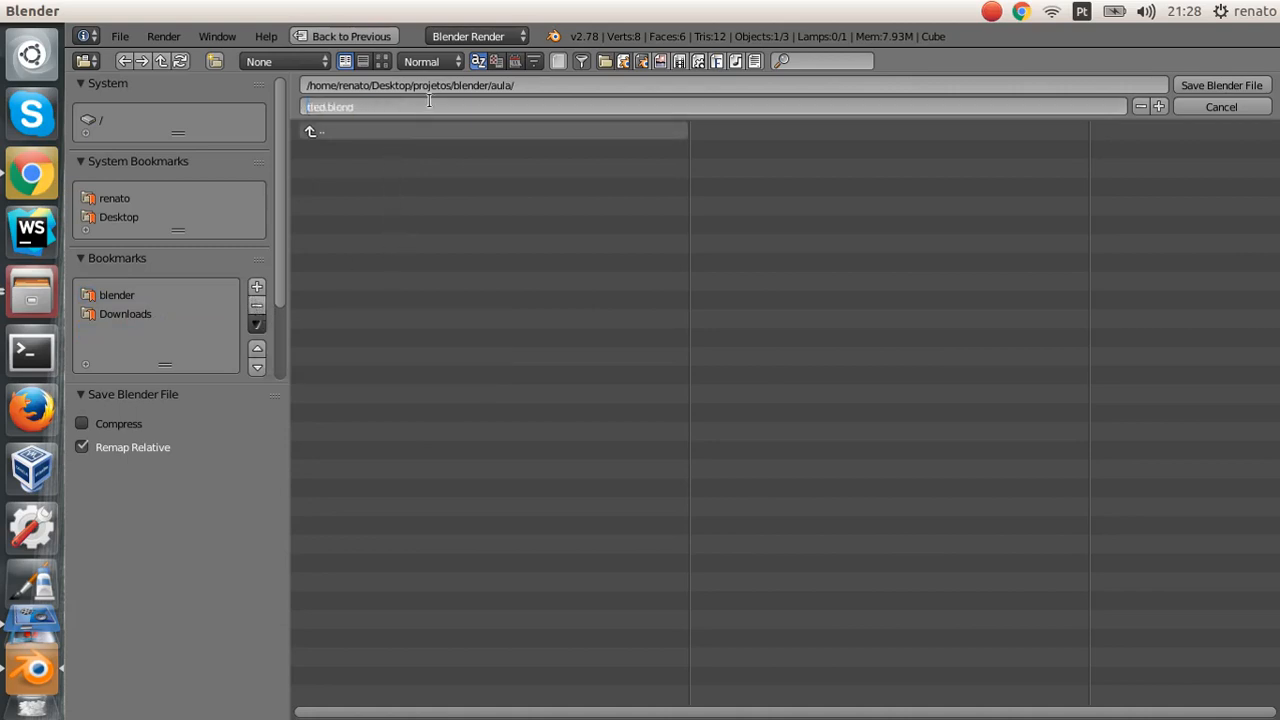
type("exemplo")
left_click(1227, 85)
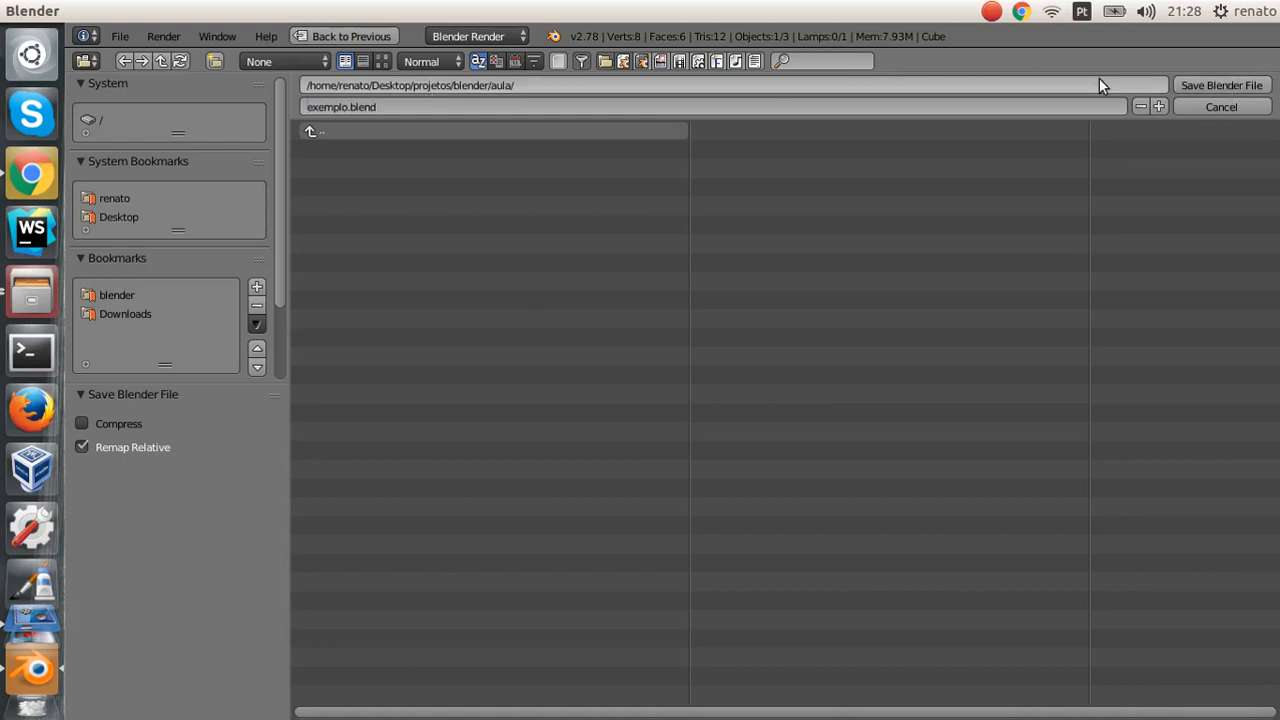
left_click(1200, 85)
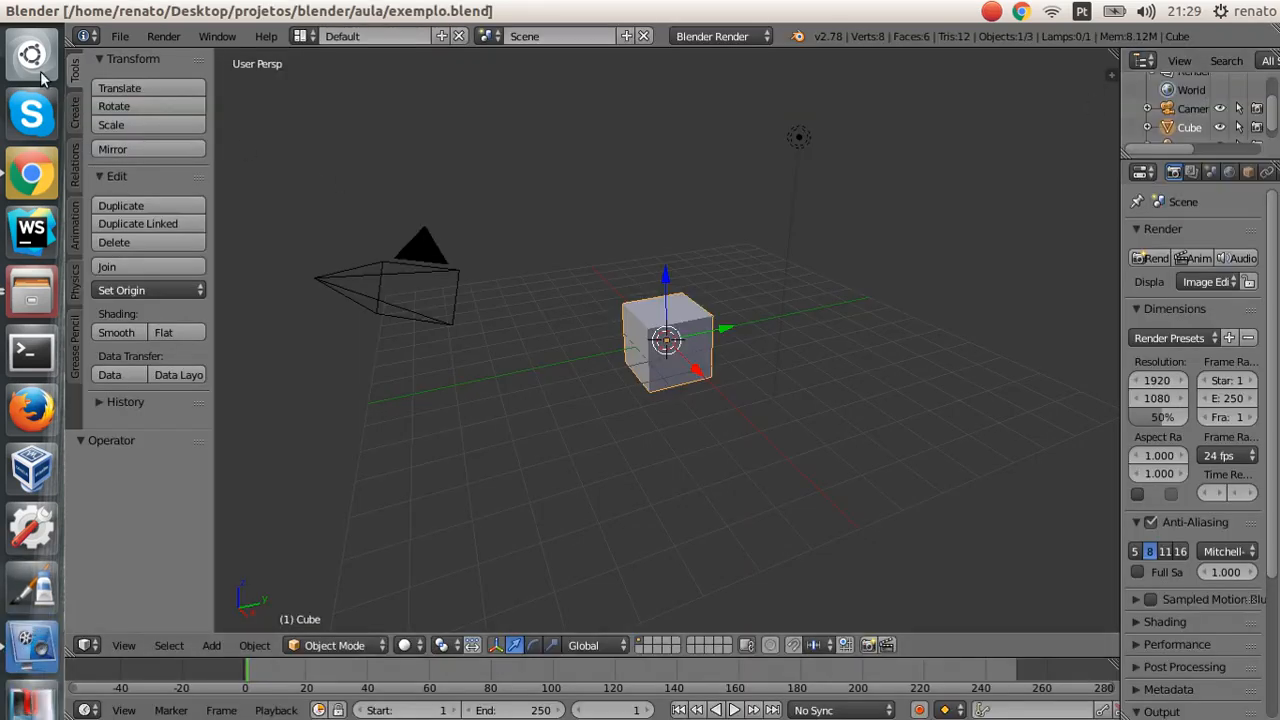
Step: Switch to the file manager and locate exemplo.blend inside Desktop/projetos/blender/aula
left_click(32, 290)
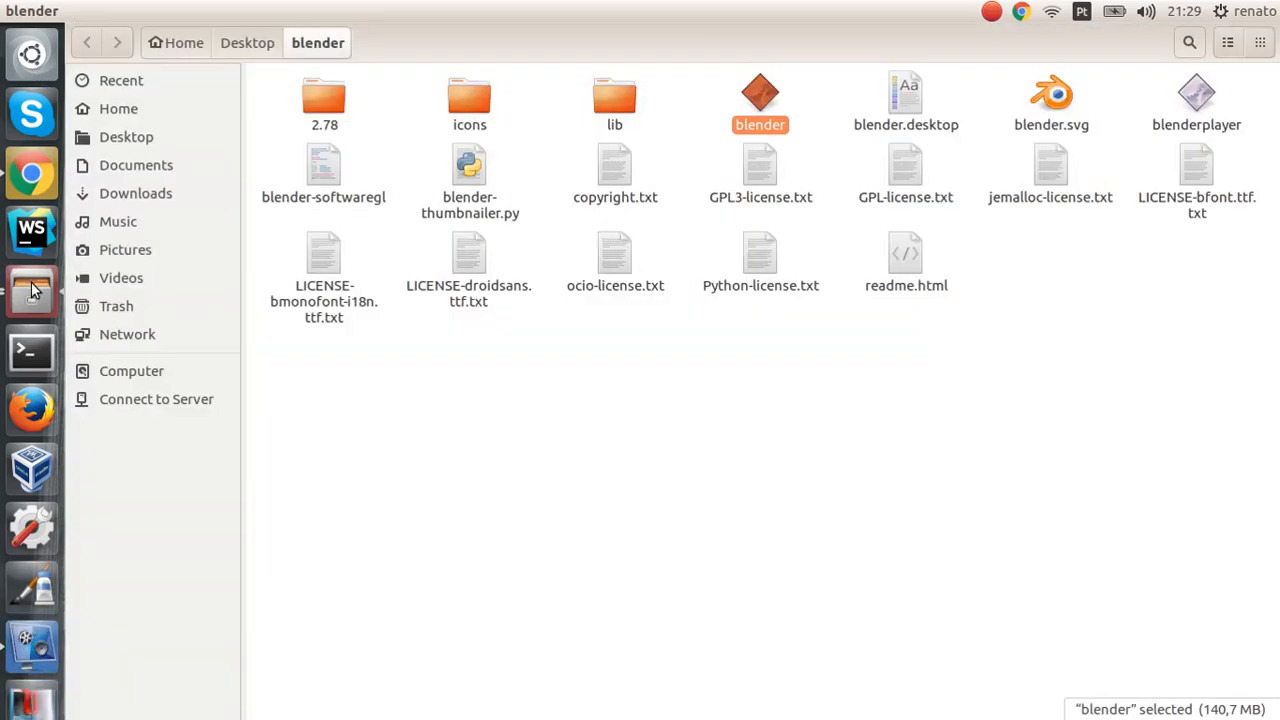
left_click(146, 135)
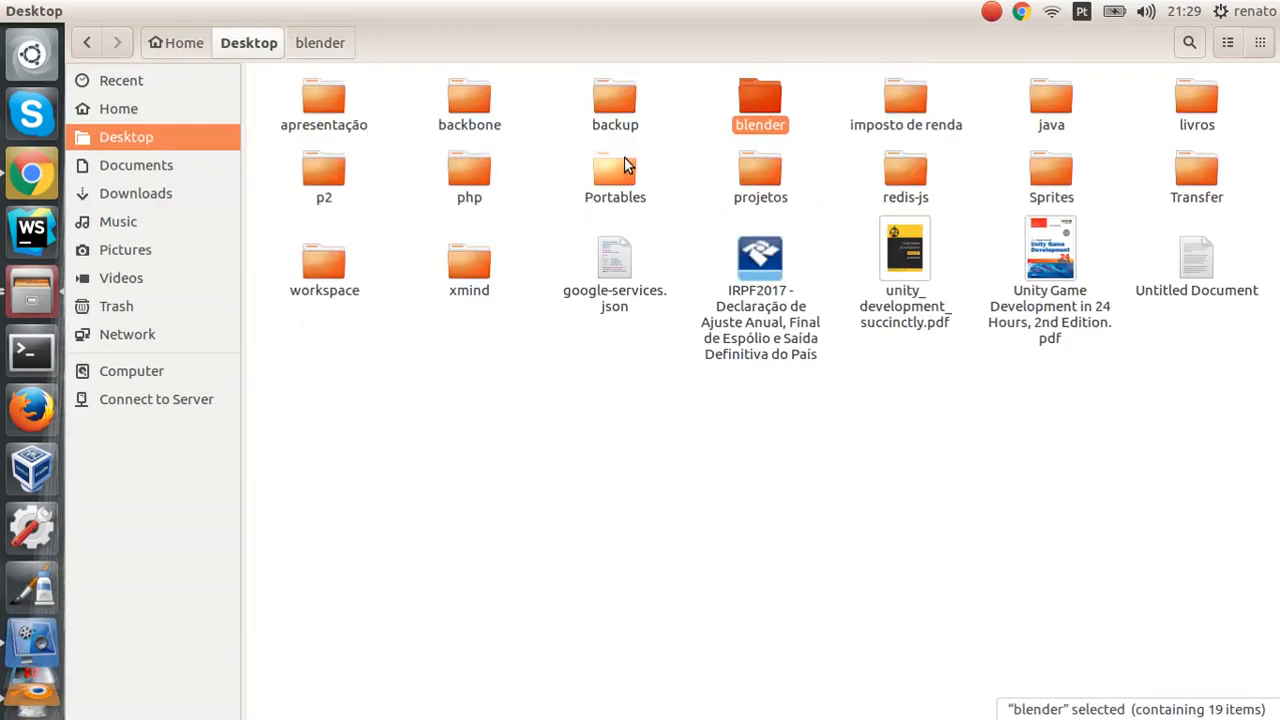
left_click(774, 178)
double_click(774, 178)
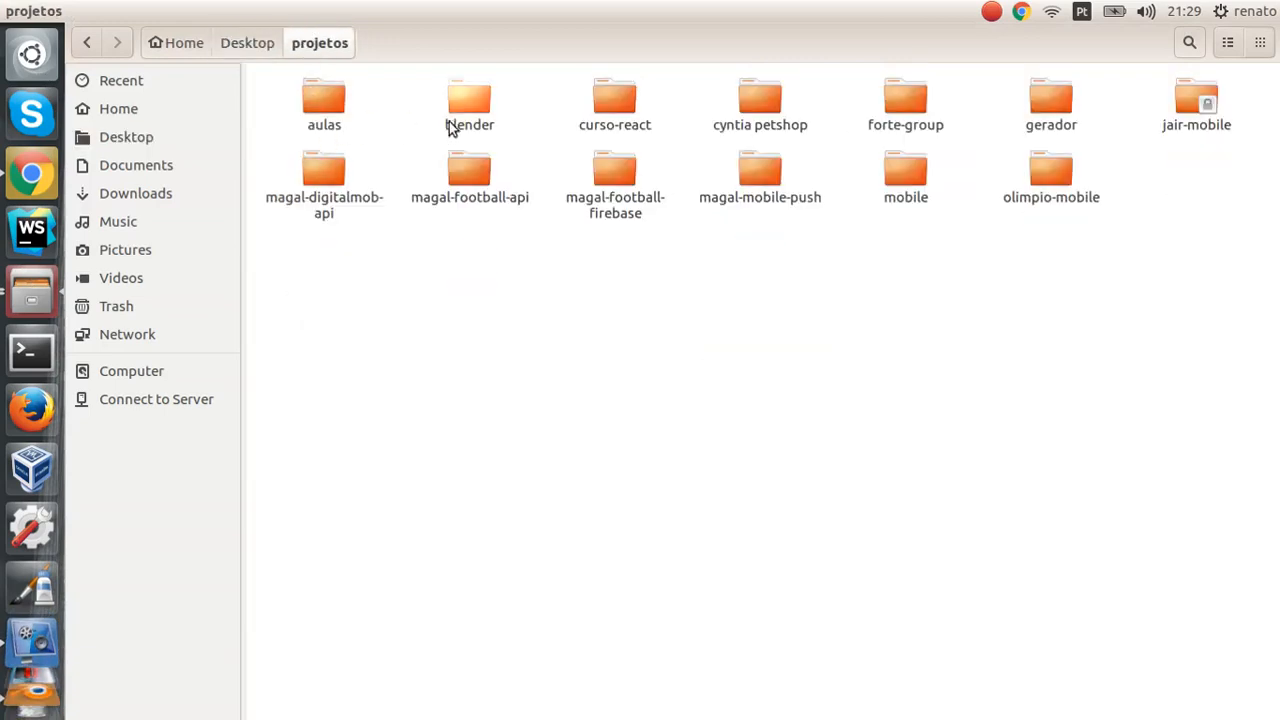
double_click(463, 109)
double_click(330, 100)
left_click(334, 100)
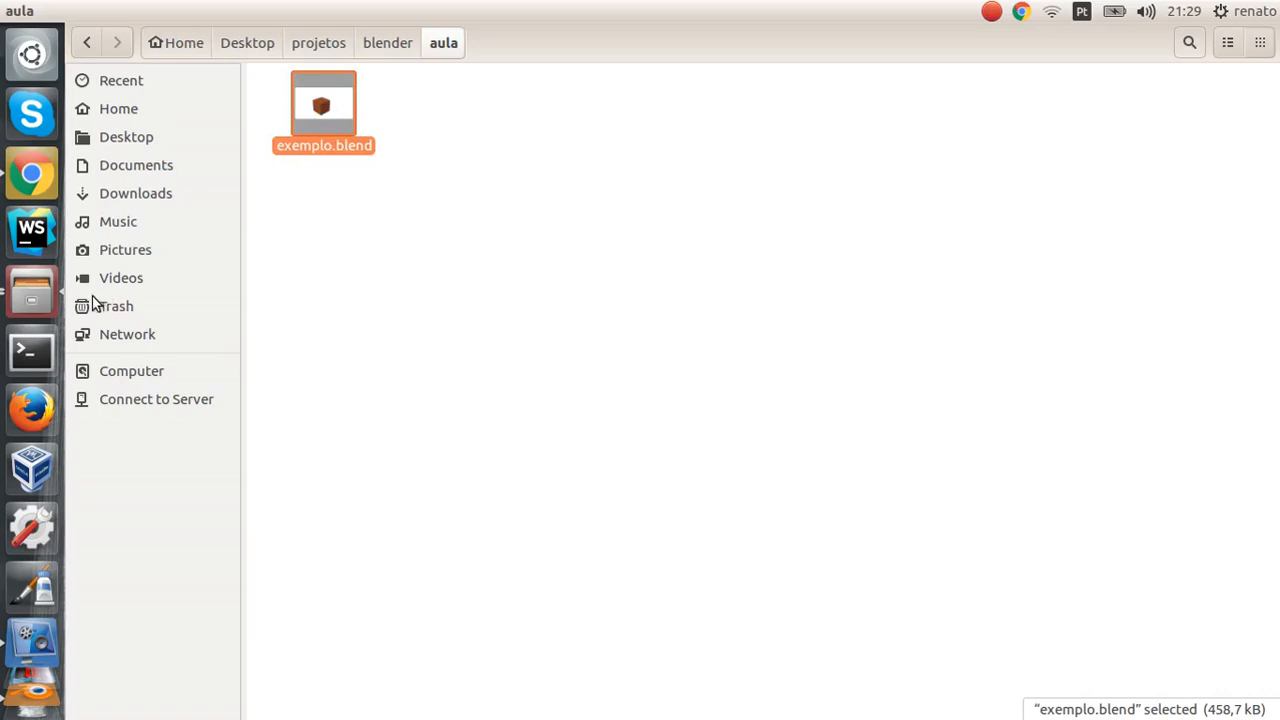
Step: Switch back to Blender and start a new file by reloading the start-up file
key("alt+Tab")
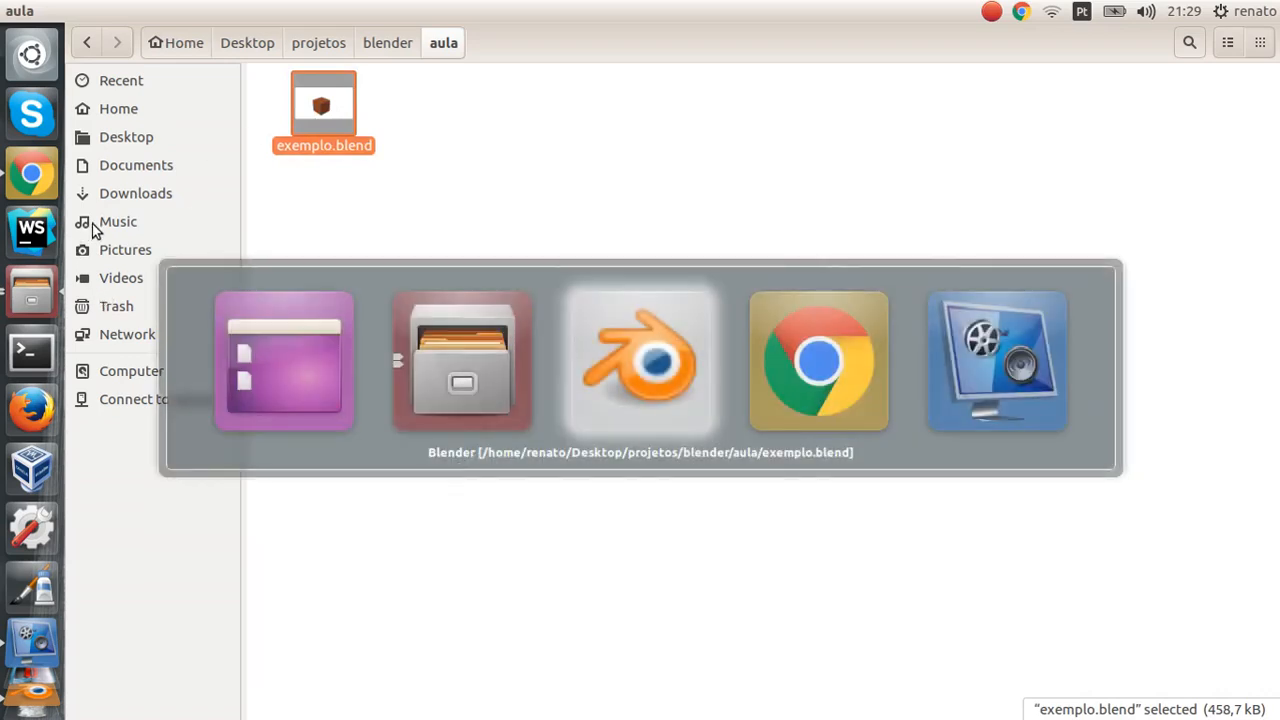
left_click(120, 37)
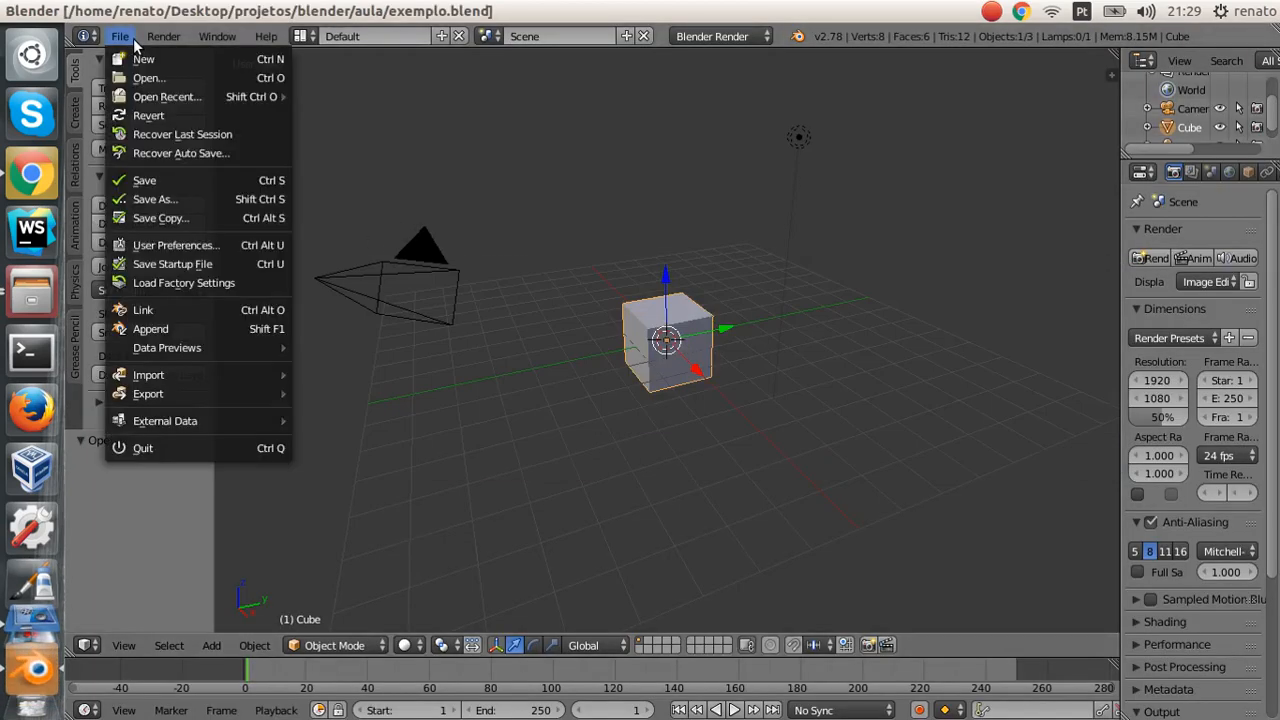
left_click(141, 58)
key("Escape")
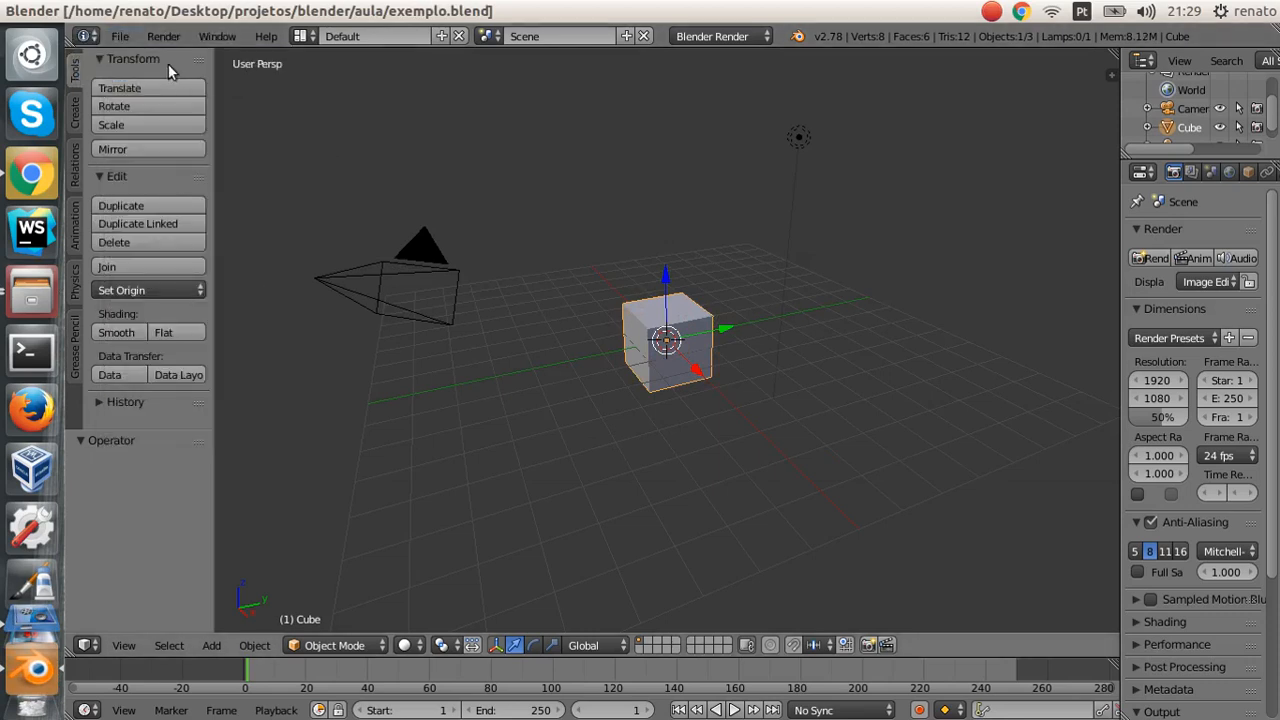
left_click(120, 37)
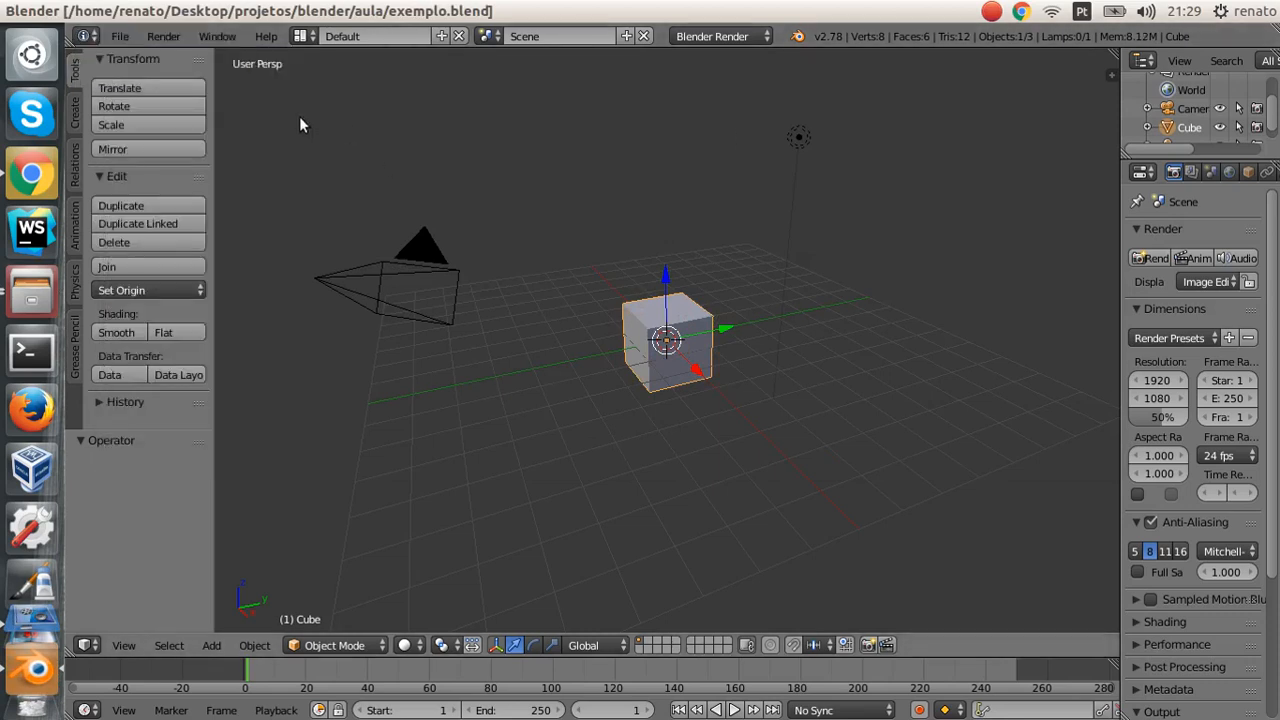
left_click(120, 37)
left_click(145, 56)
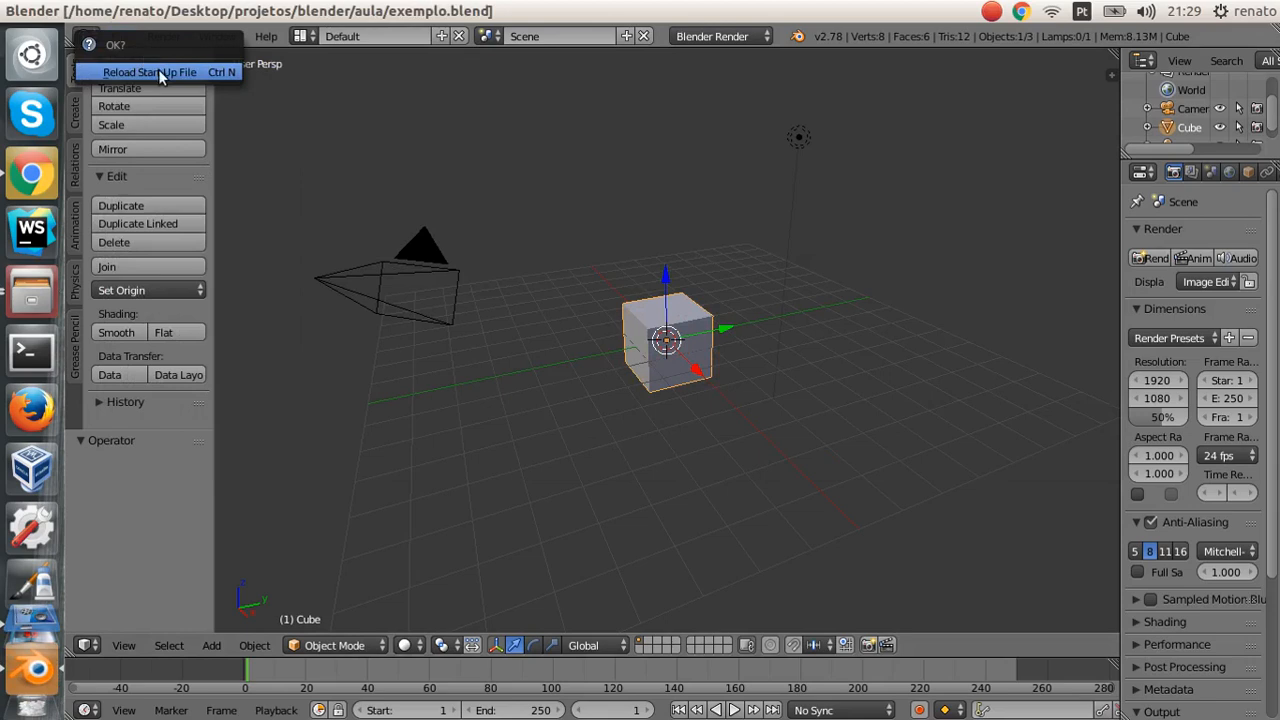
left_click(159, 70)
Step: Open exemplo.blend from the aula folder and move the cube about 2.96 units along Y
left_click(120, 37)
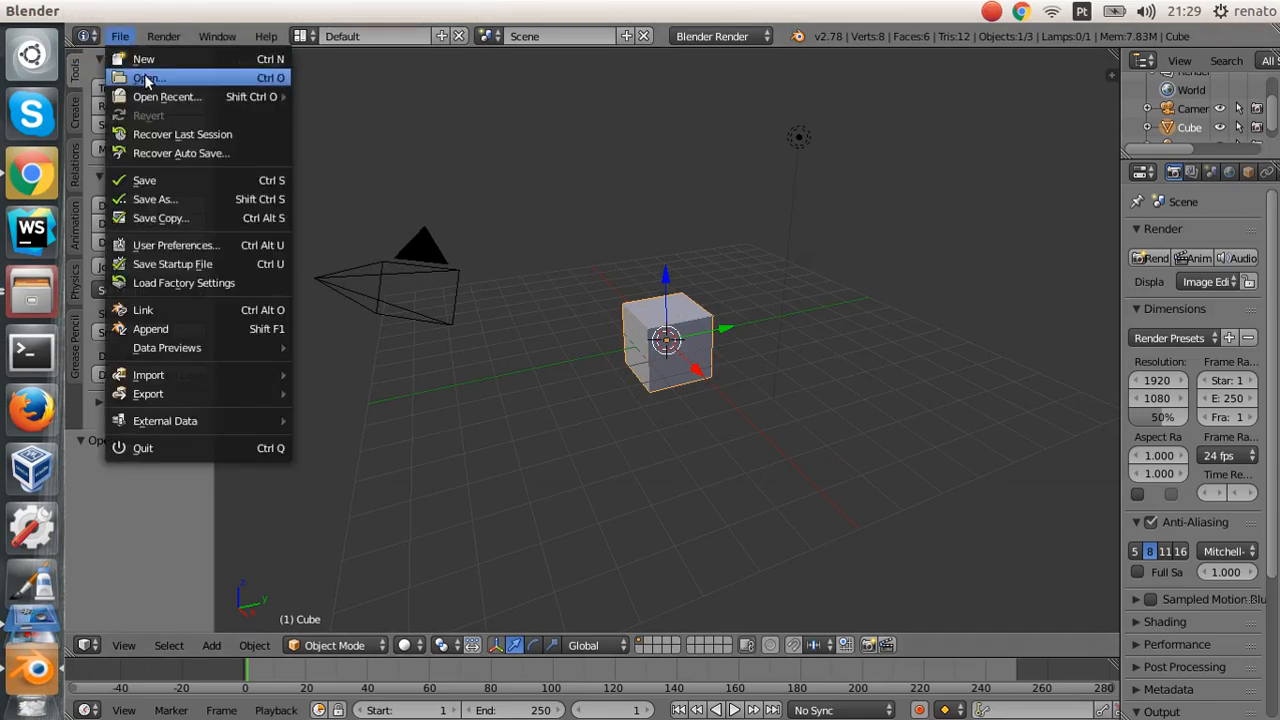
left_click(144, 75)
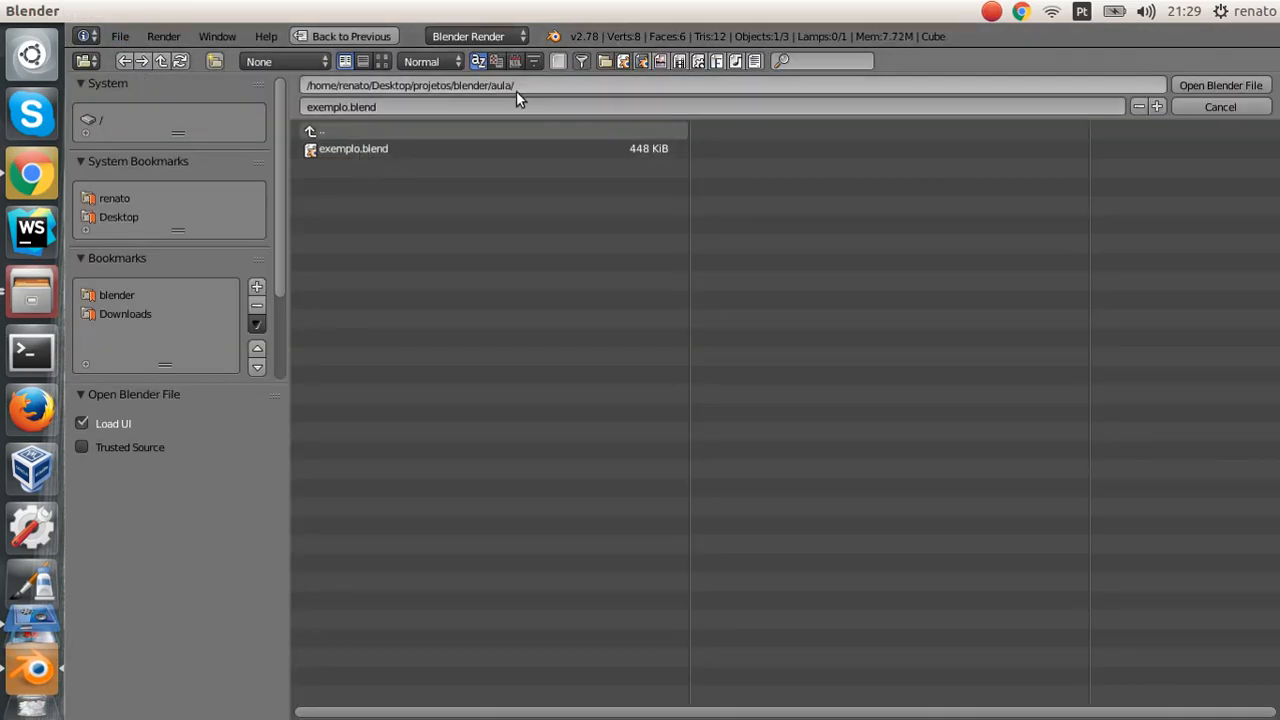
double_click(363, 148)
left_click_drag(723, 327, 808, 310)
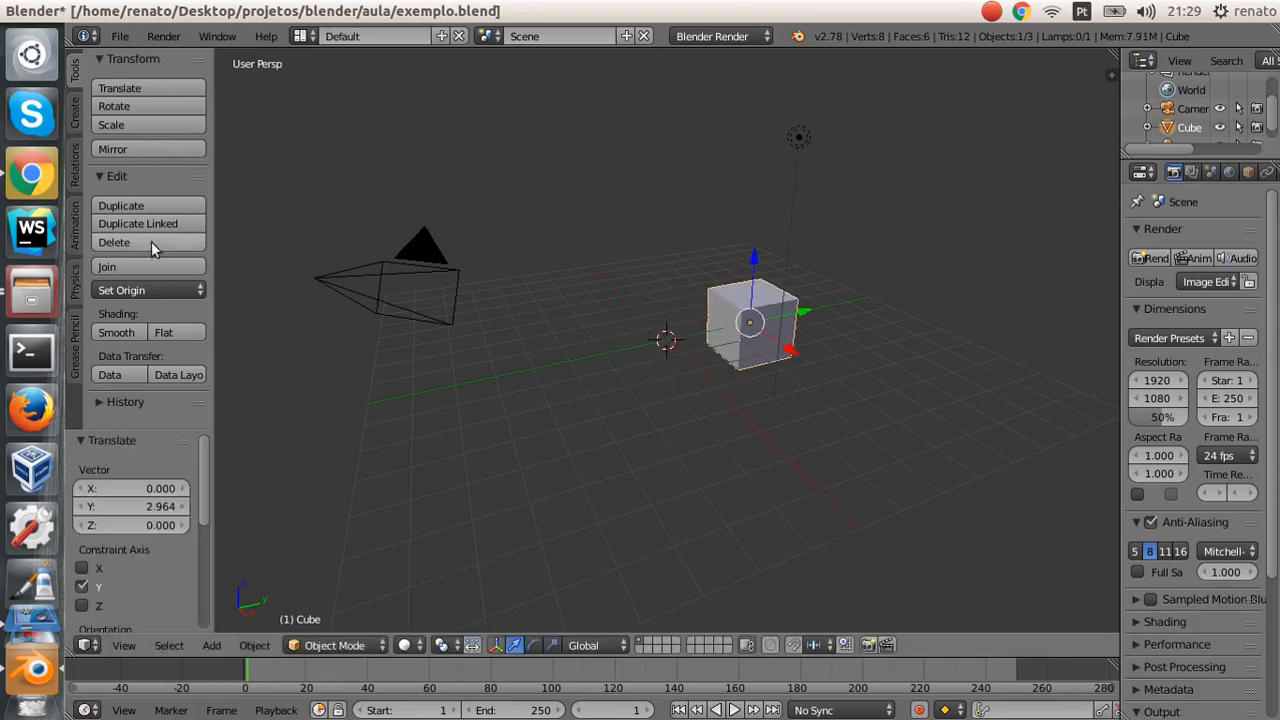
Step: Switch to the file manager and look at exemplo.blend in the aula folder
left_click(32, 290)
left_click(272, 290)
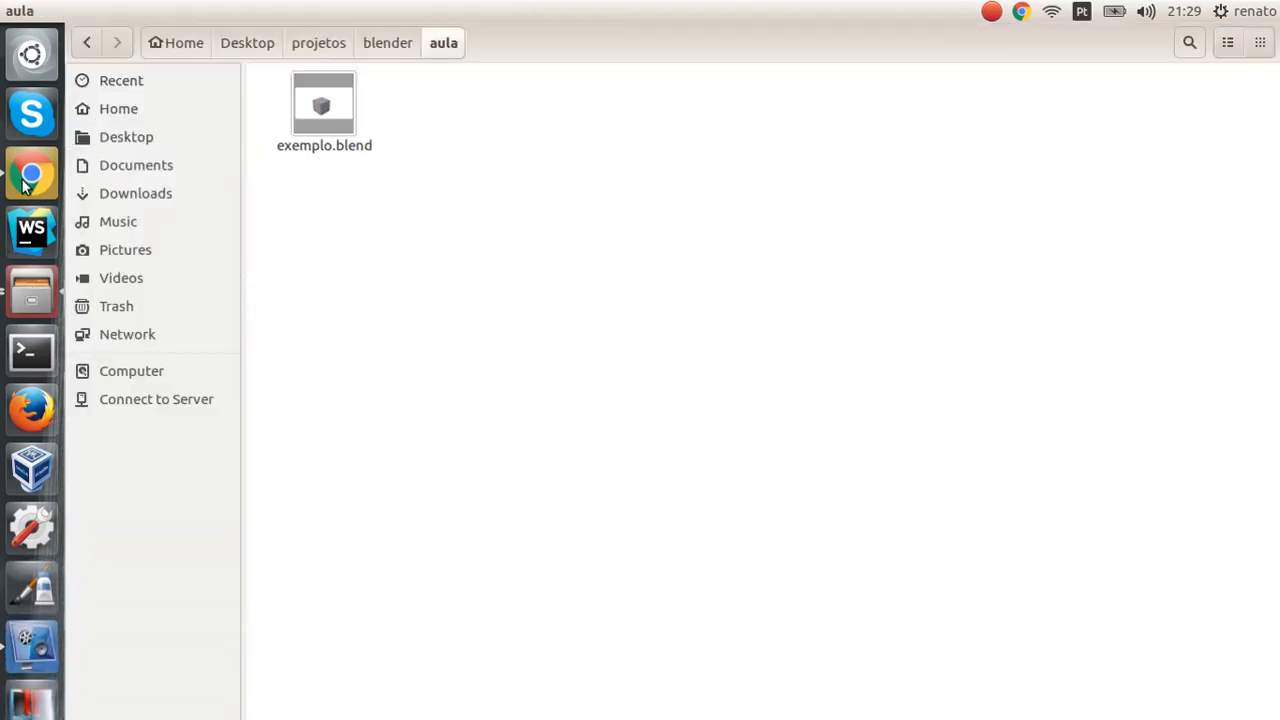
Step: Return to Blender from the file manager windows and move the cube about -5.65 units along Y
key("alt+Tab")
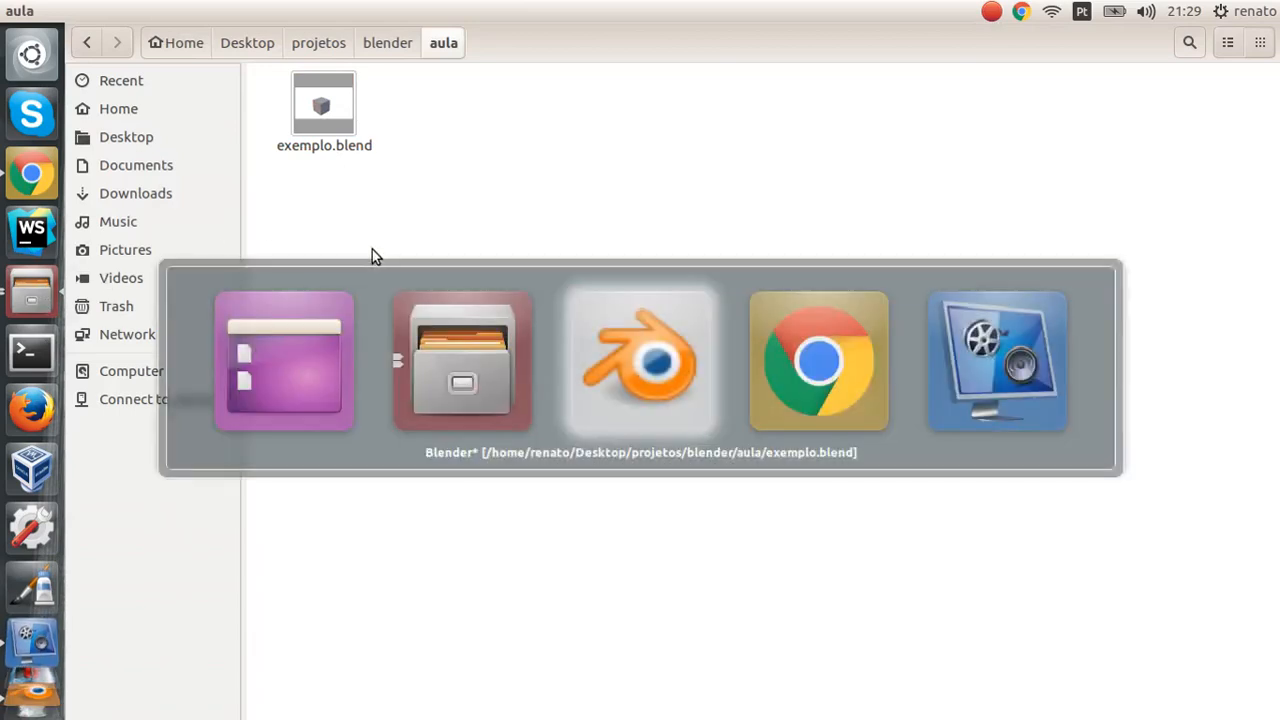
key("alt+Tab")
key("alt+Tab")
key("alt+Tab")
key("alt+Tab")
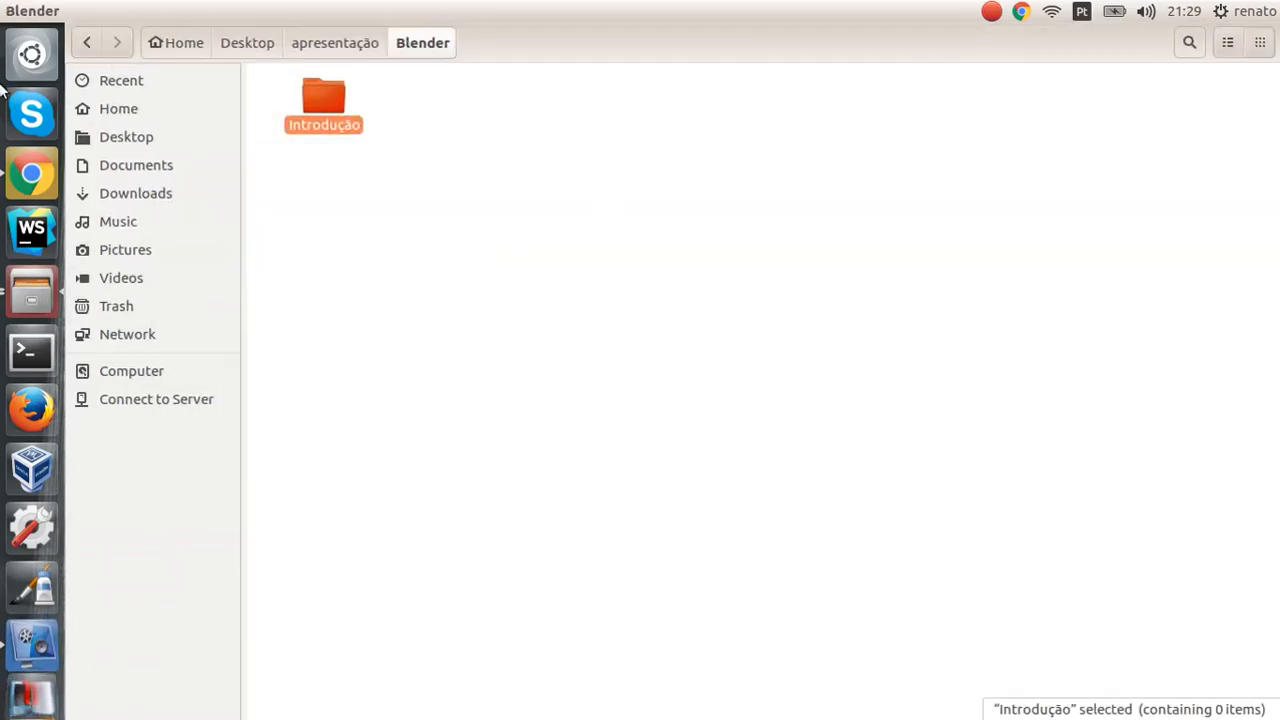
left_click(31, 10)
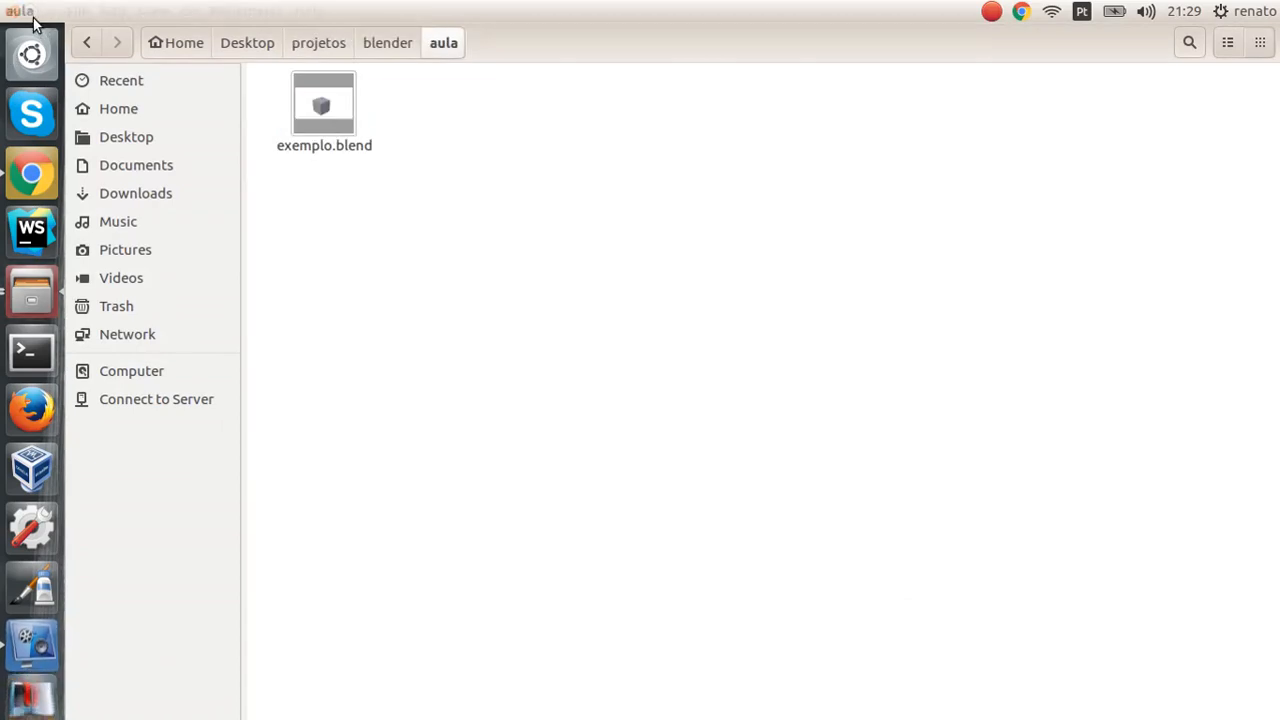
left_click(31, 11)
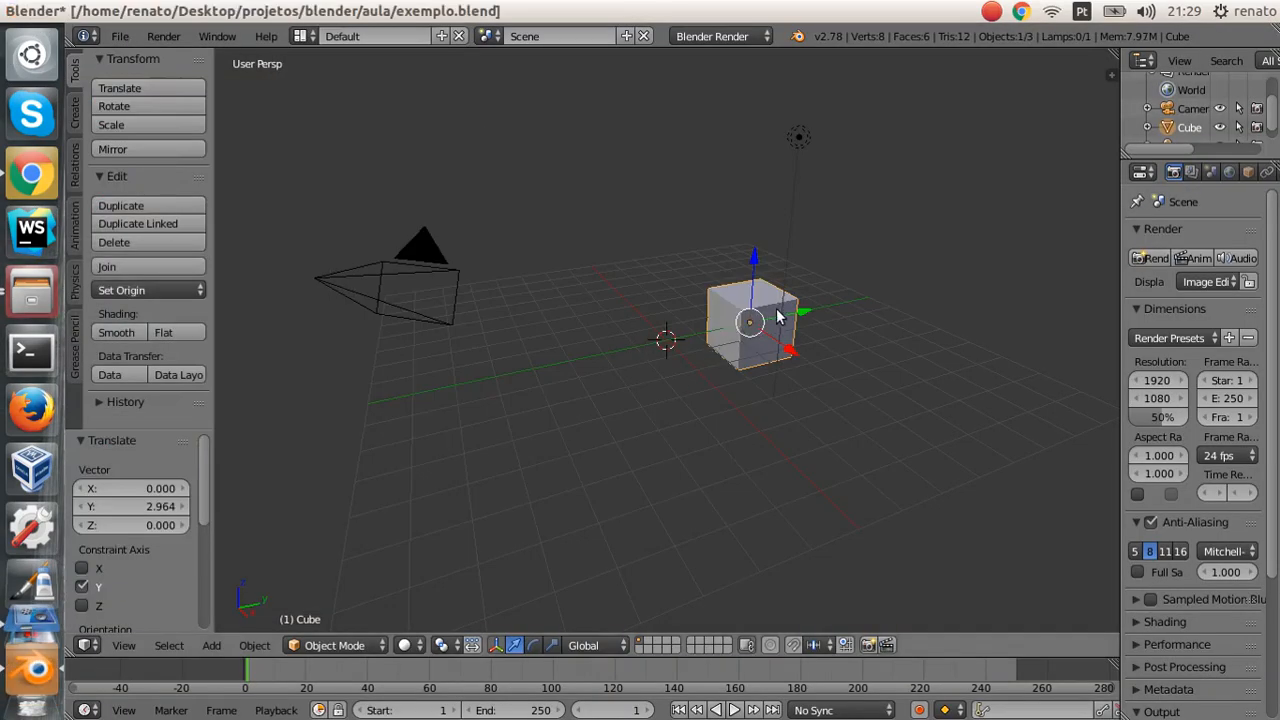
left_click_drag(806, 318, 636, 359)
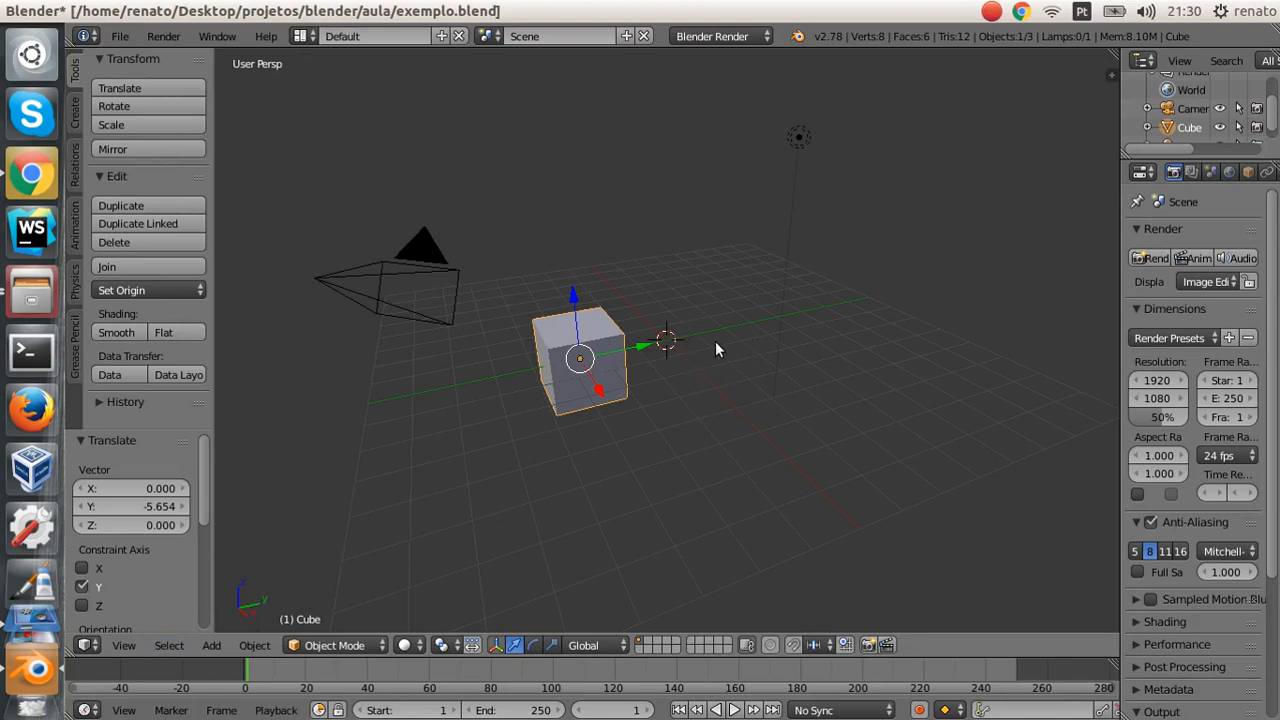
Step: Orbit around the cube and zoom in and out to examine the scene from above and from several sides
middle_click_drag(720, 341, 707, 375)
middle_click_drag(595, 420, 727, 488)
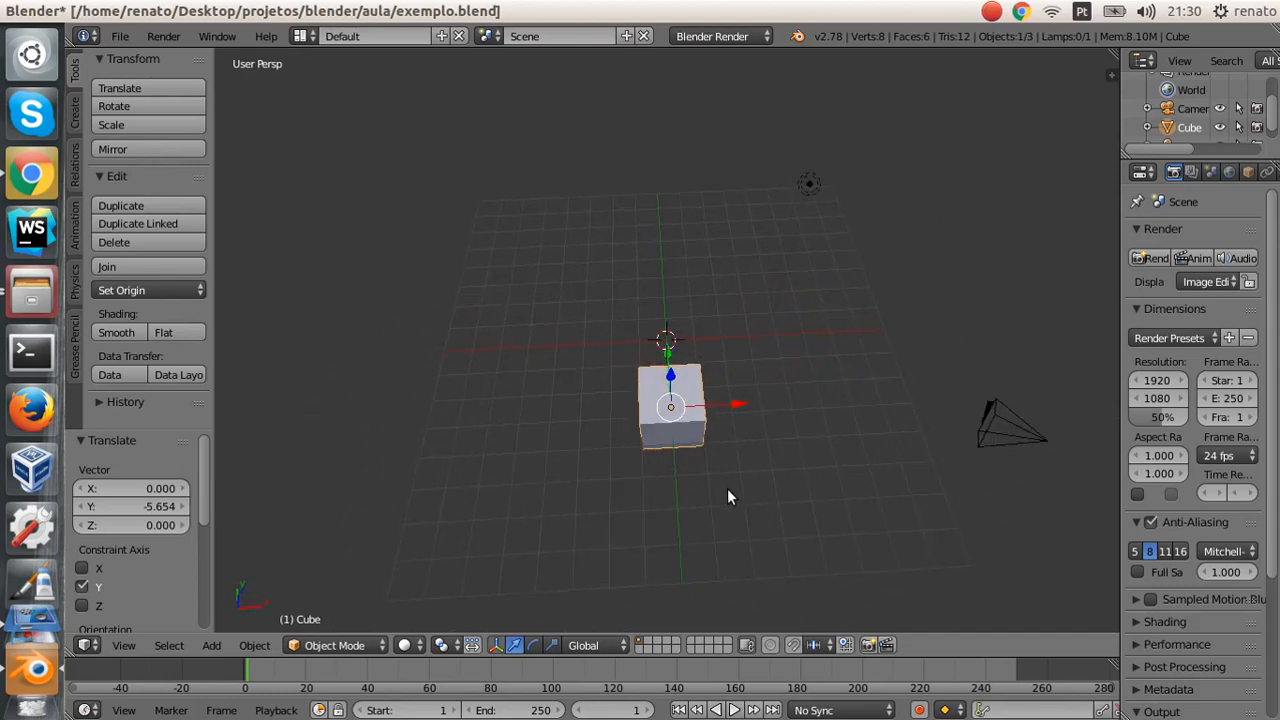
mouse_move(716, 291)
middle_mouse_down()
mouse_move(723, 366)
mouse_move(701, 294)
middle_mouse_up()
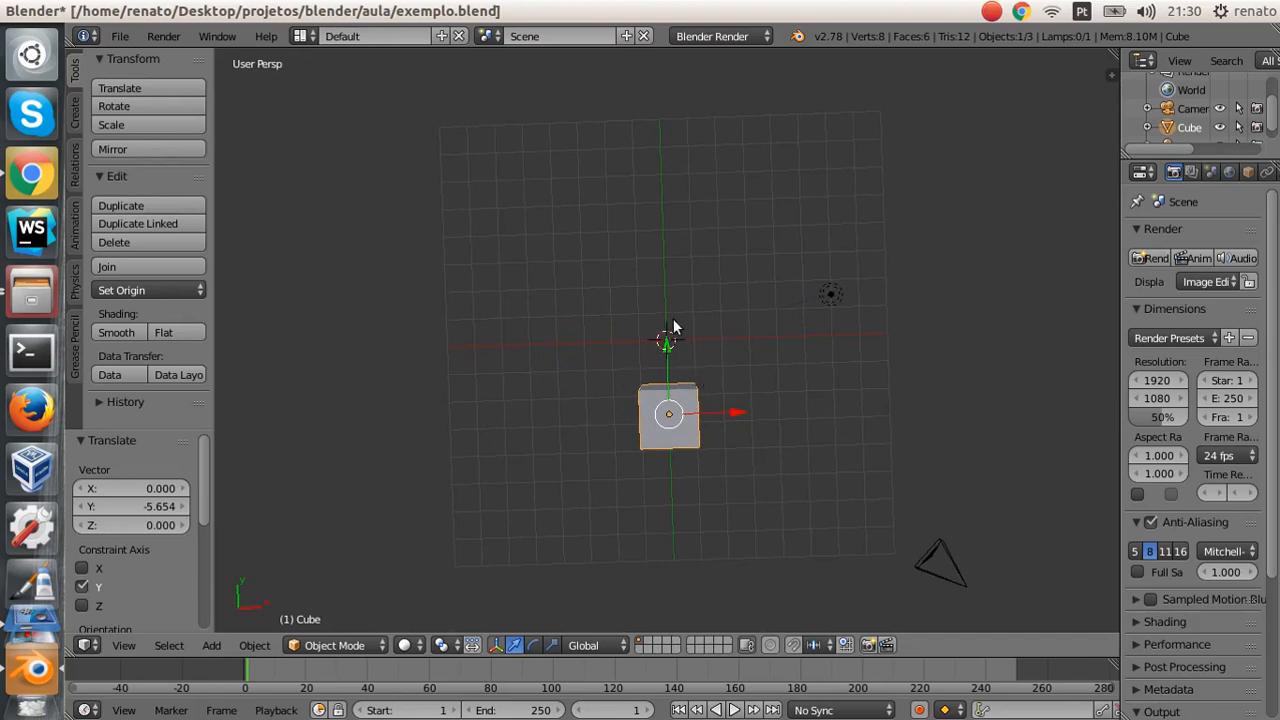
scroll(757, 357, "up", 2)
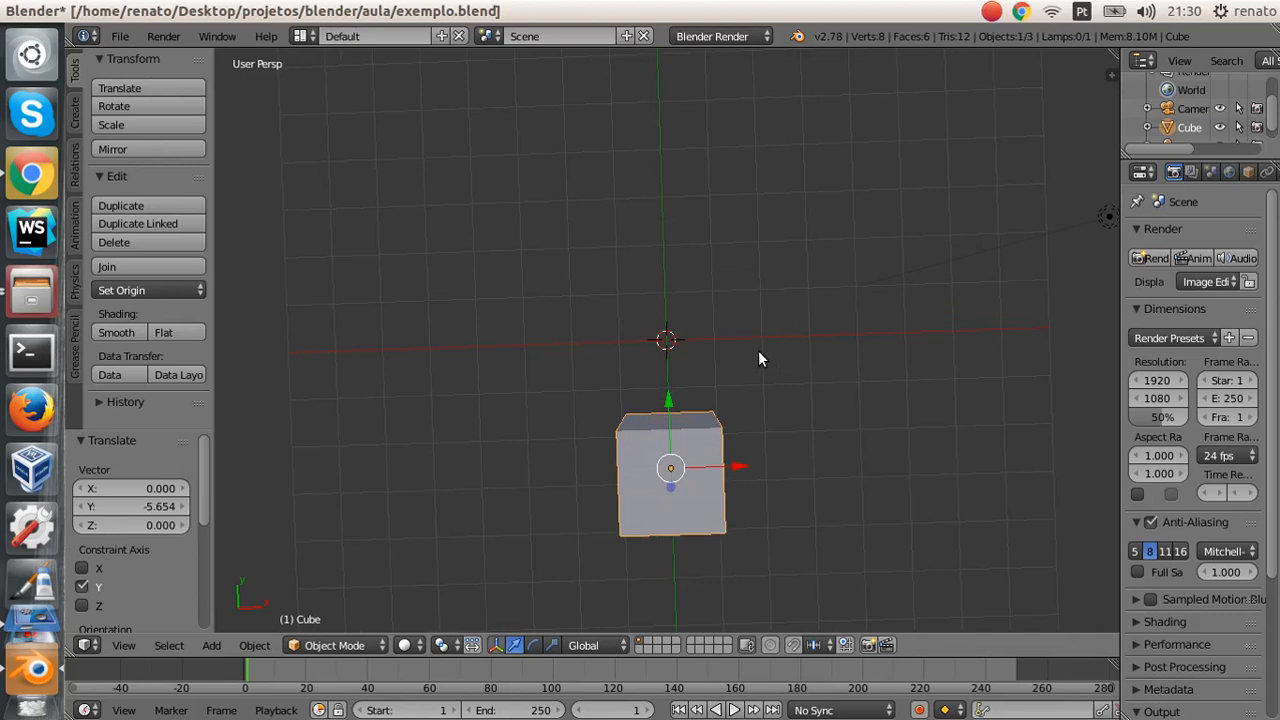
scroll(755, 345, "down", 3)
scroll(752, 324, "up", 5)
scroll(752, 324, "down", 5)
scroll(750, 330, "up", 4)
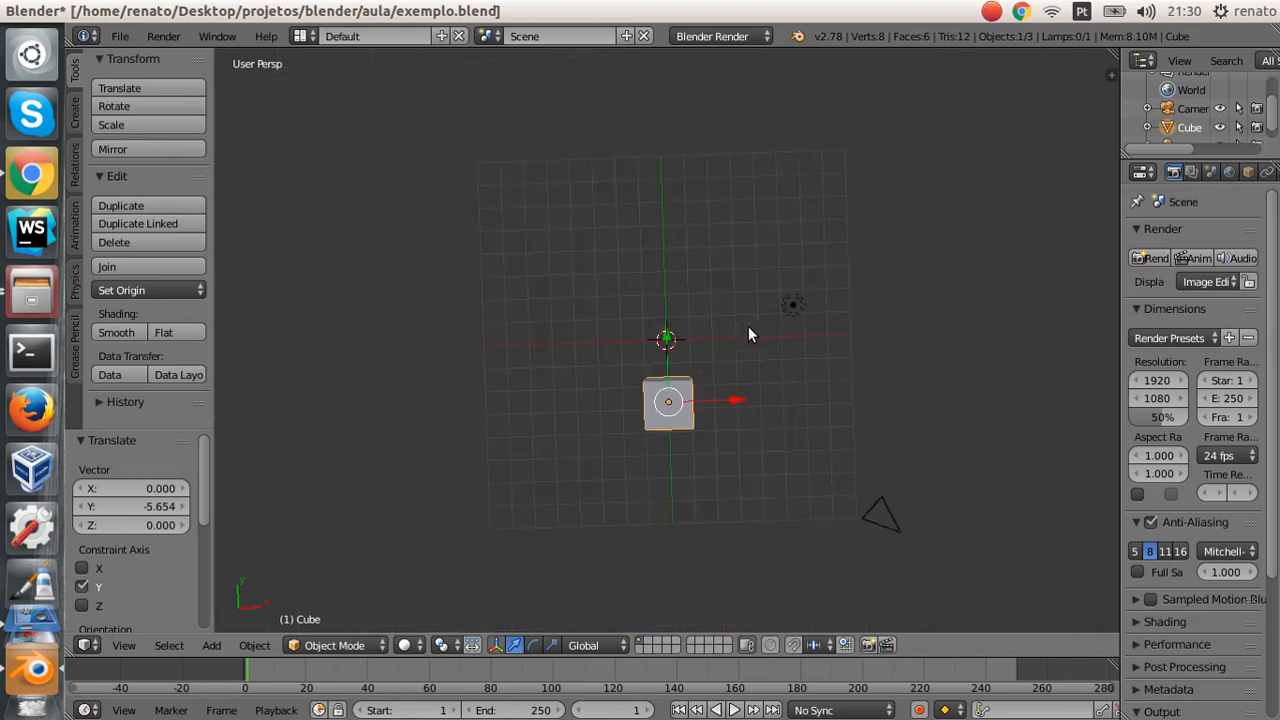
middle_click_drag(746, 337, 670, 413)
middle_click_drag(362, 467, 984, 468)
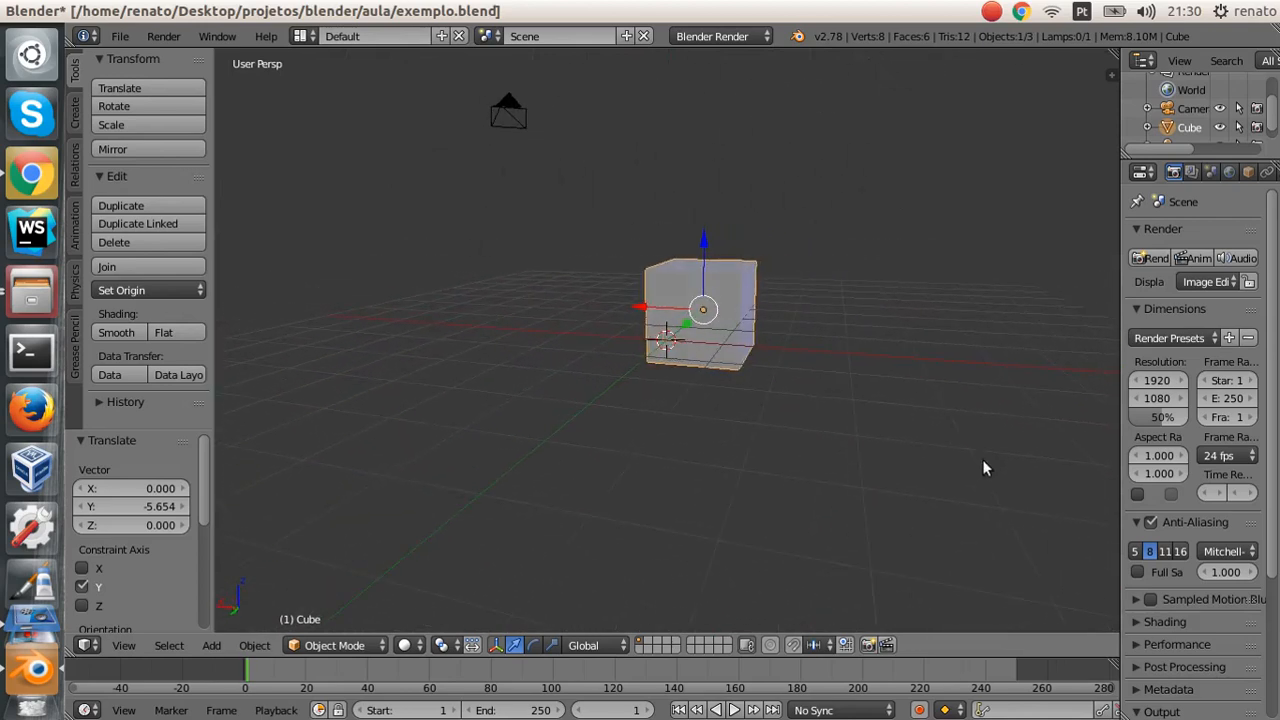
middle_click_drag(443, 366, 455, 402)
Step: Switch the 3D viewport to the Top view and then to the Front view
left_click(124, 647)
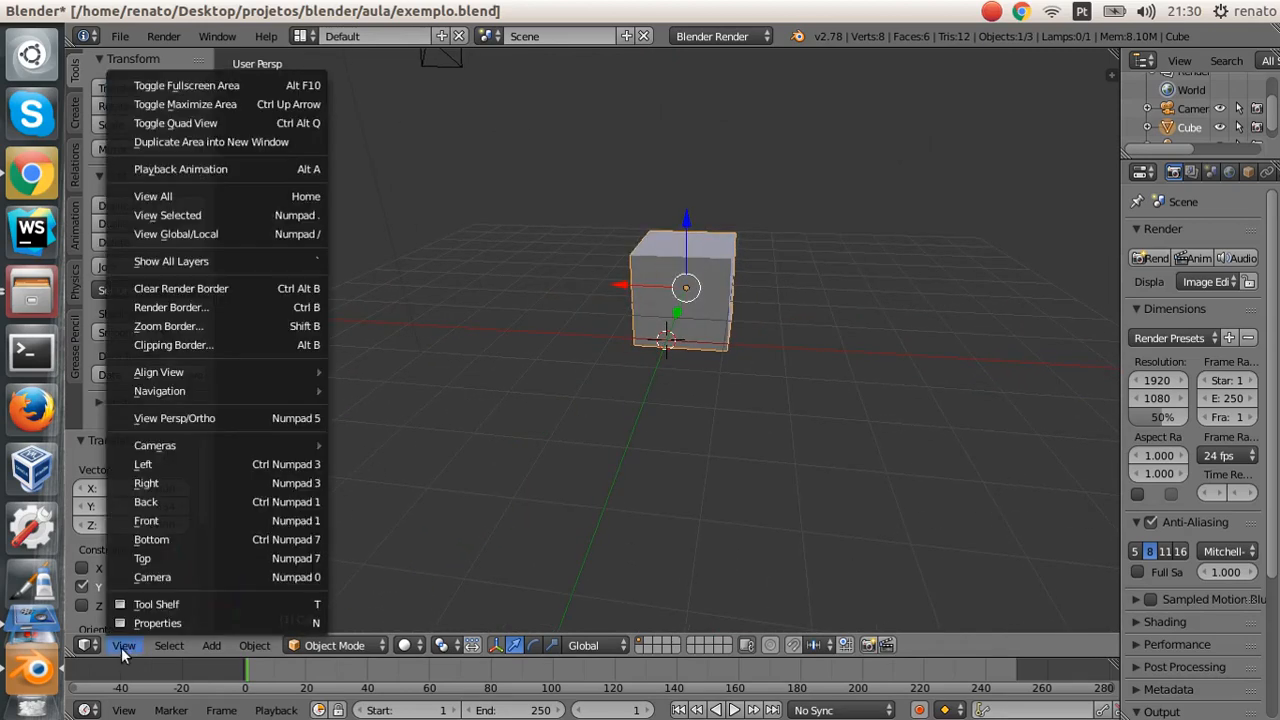
left_click(146, 555)
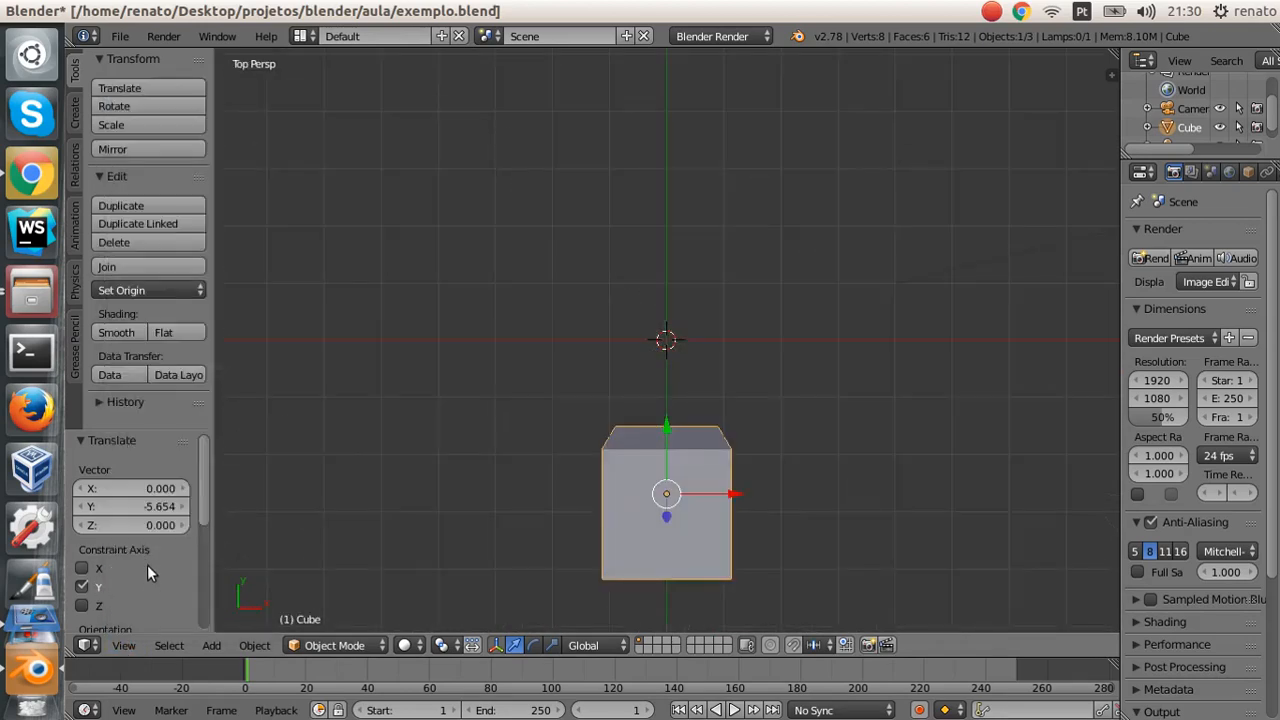
left_click(124, 645)
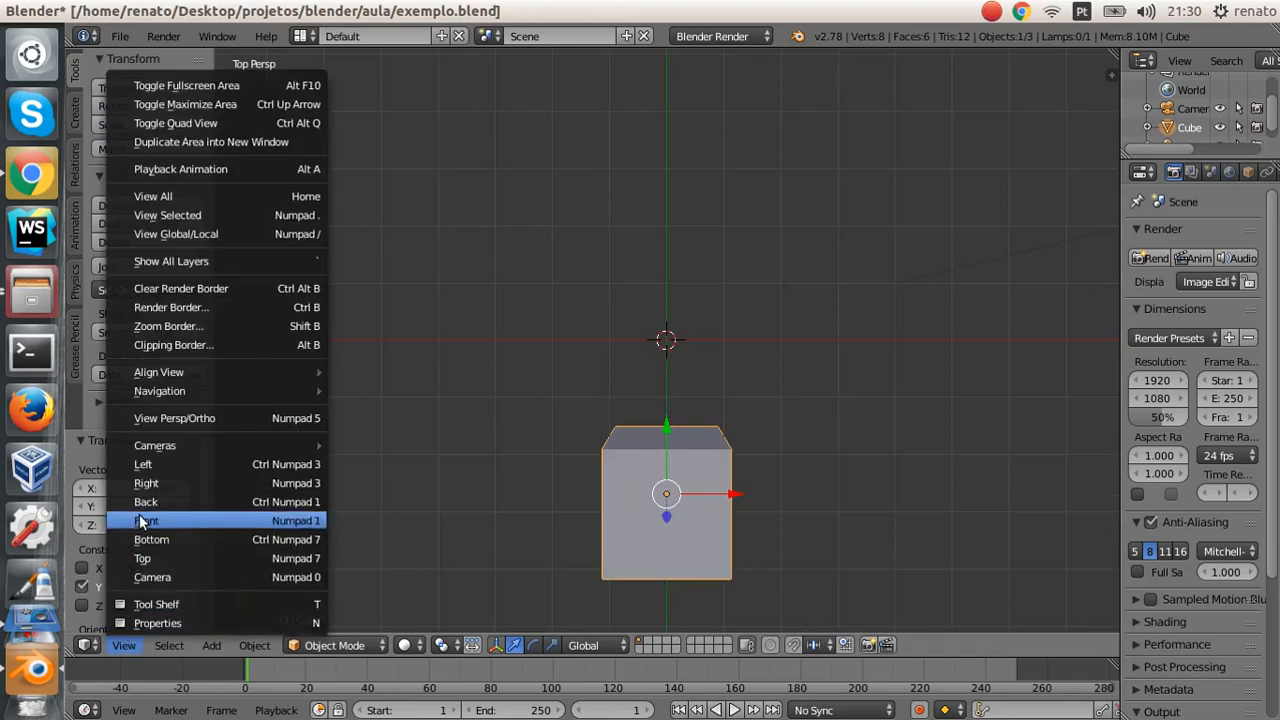
left_click(145, 521)
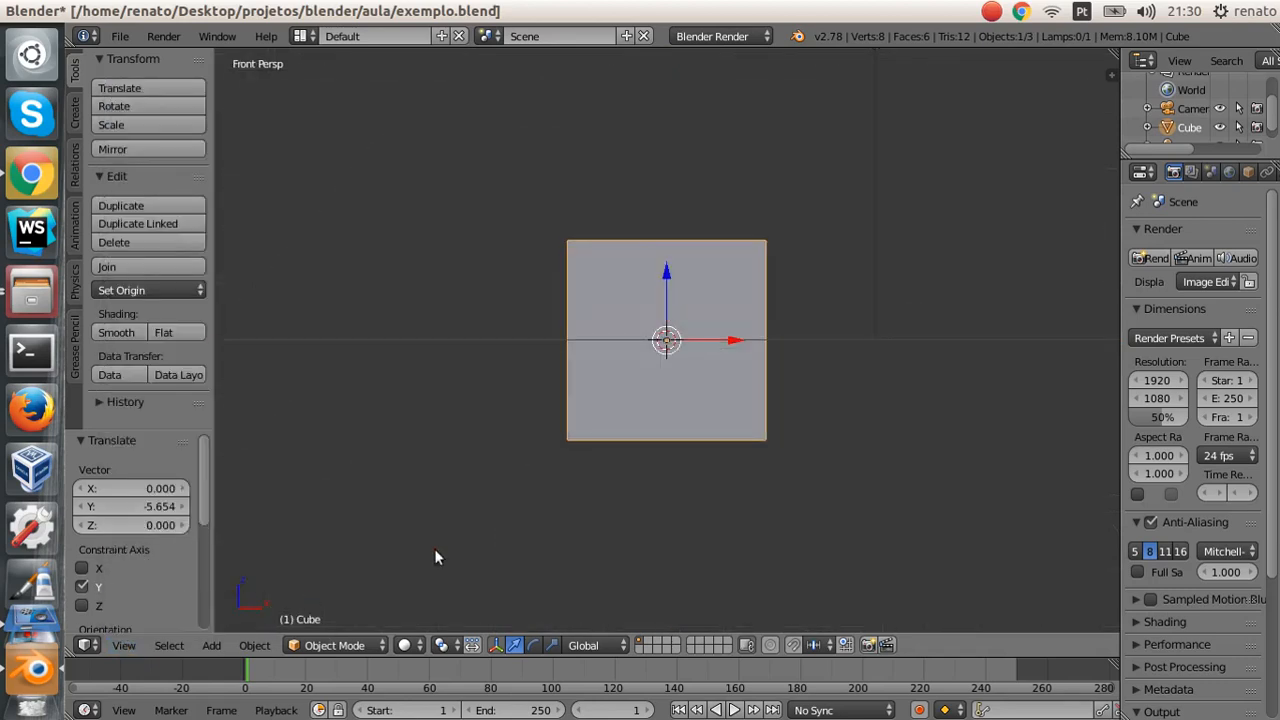
Step: Move the cube along positive X, lower it about 0.03 units on Z, and move it about -1.57 units along X
left_click_drag(735, 344, 870, 342)
mouse_move(805, 272)
left_mouse_down()
mouse_move(805, 202)
mouse_move(801, 280)
left_mouse_up()
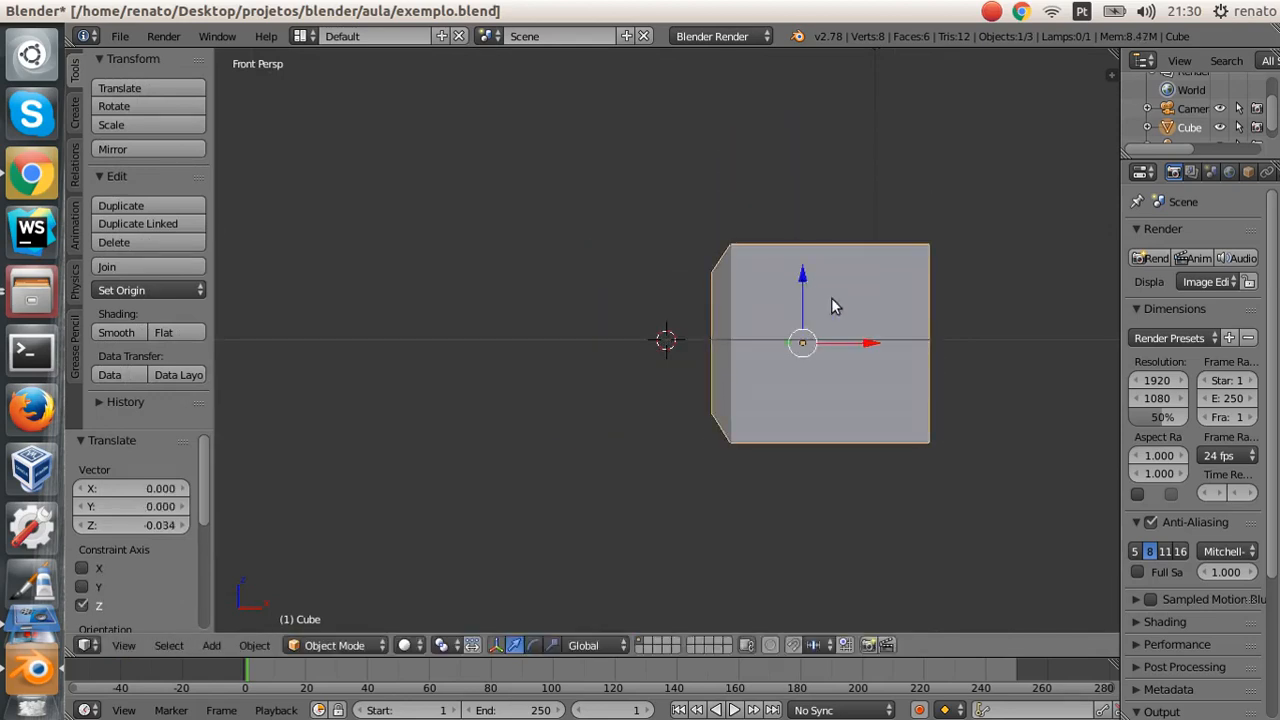
left_click_drag(868, 346, 736, 362)
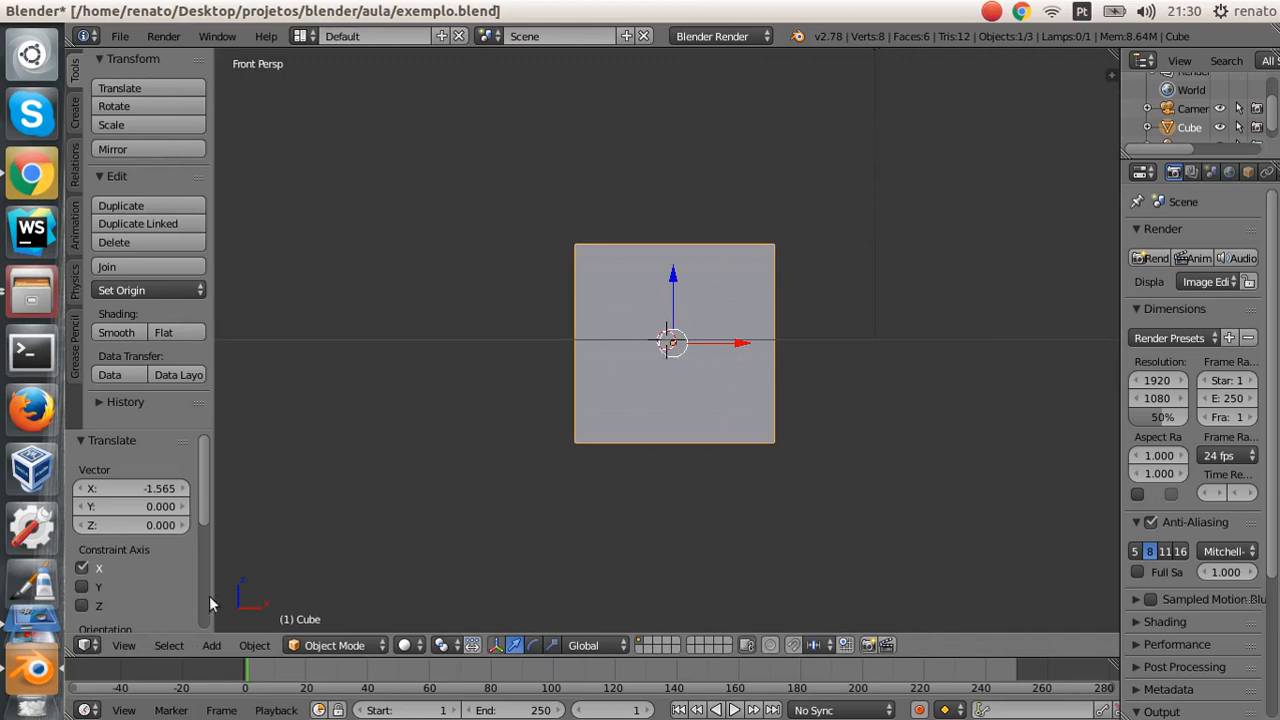
Step: Toggle the selection of all objects off, on and off again, and enlarge the Outliner to show the full object list
left_click(168, 646)
key("a")
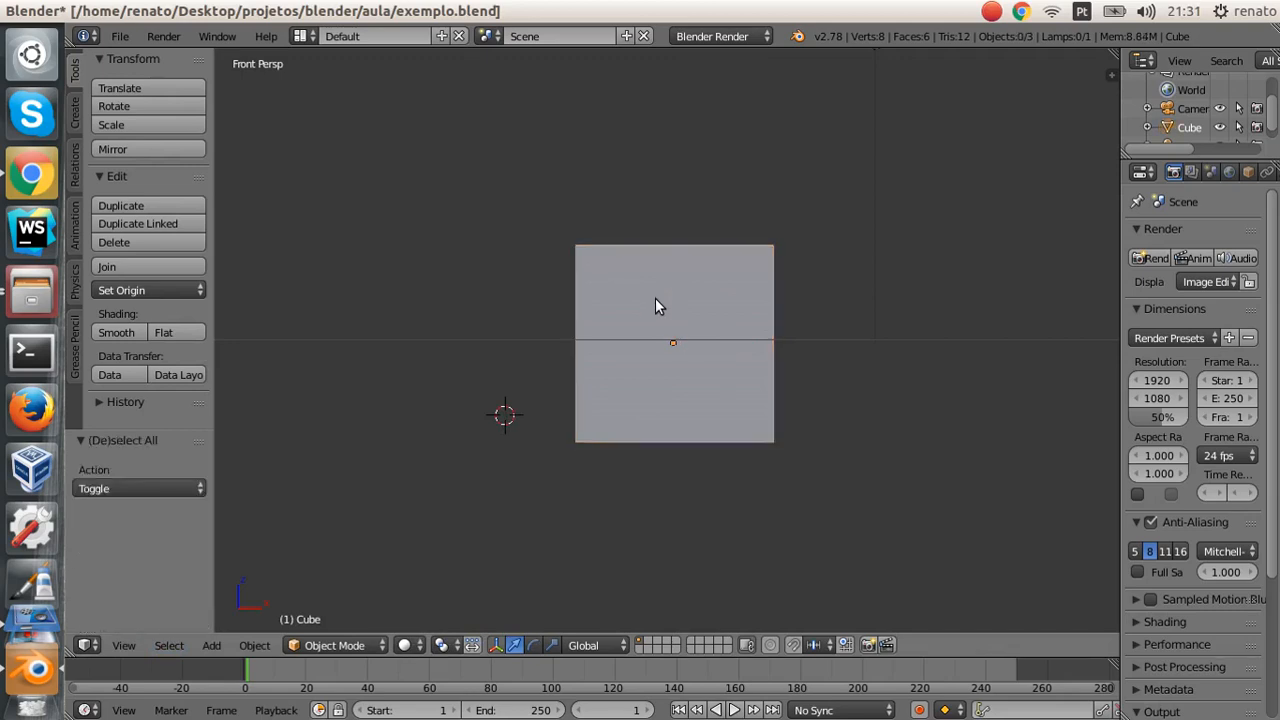
left_click_drag(1191, 148, 1188, 245)
key("a")
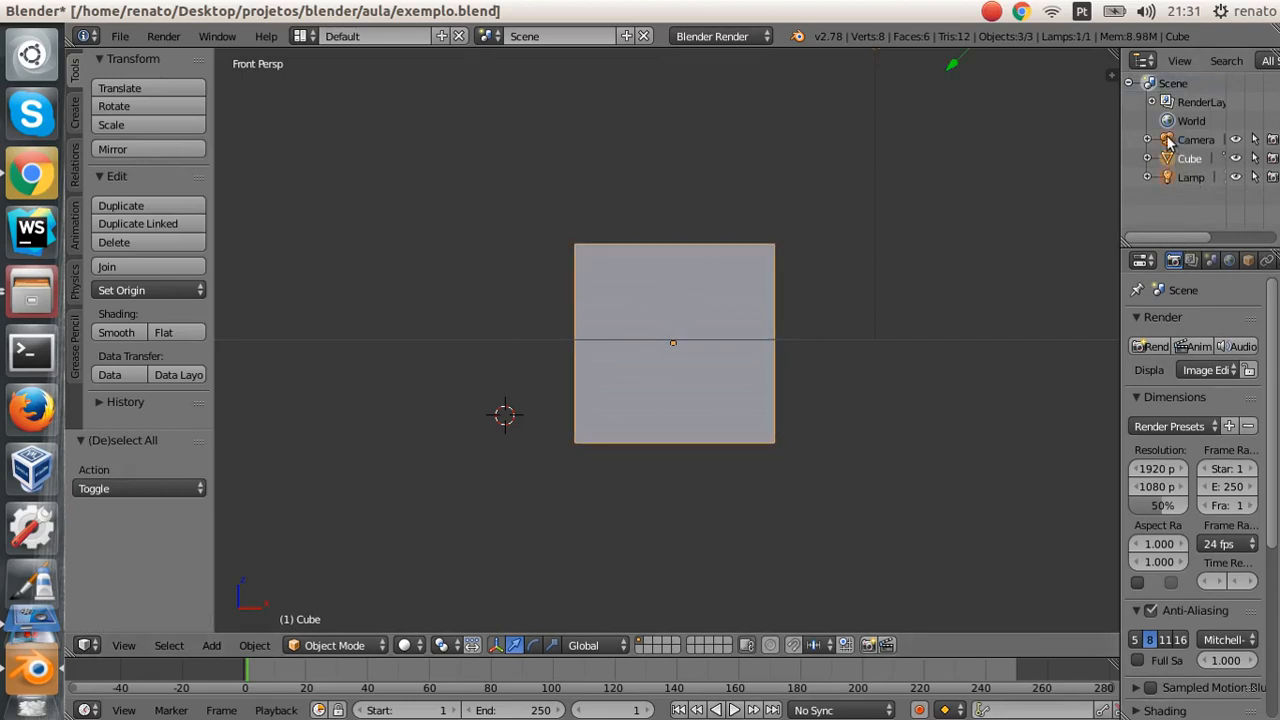
key("a")
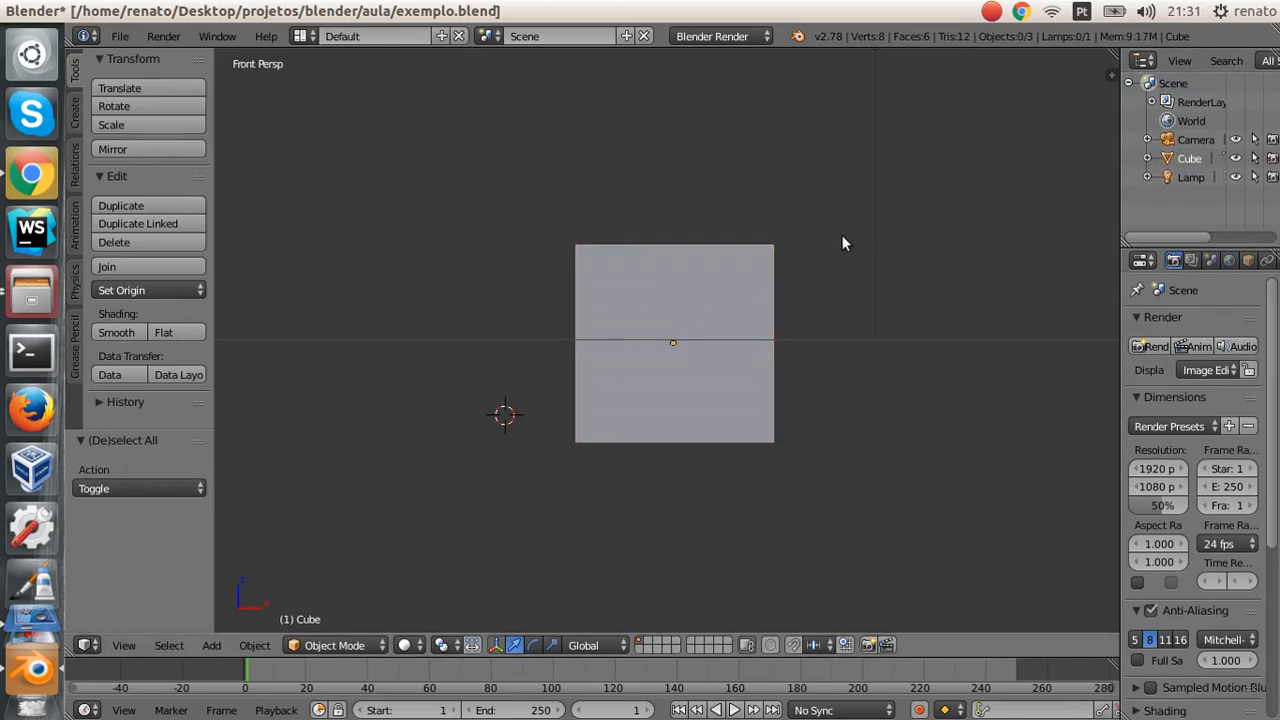
Step: Select the cube and move it freely by about -1.37 on X, 1.96 on Y and 3.02 on Z
middle_click_drag(843, 236, 833, 316)
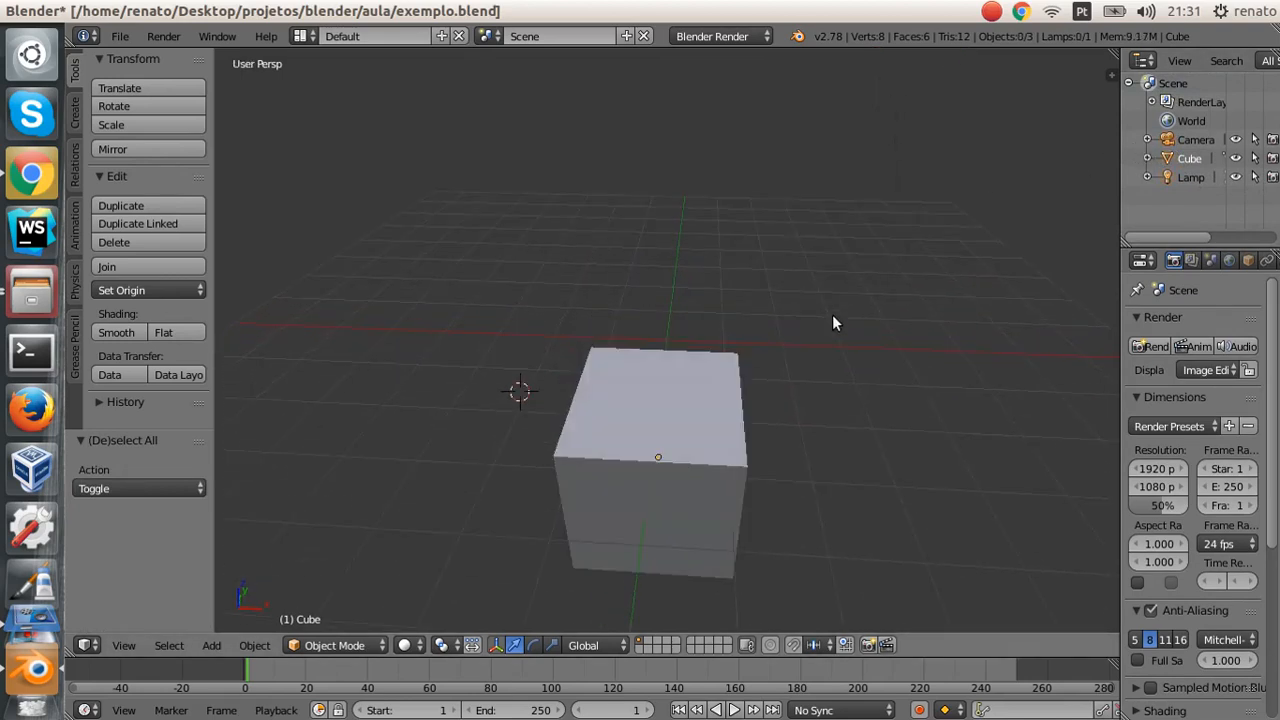
right_click(650, 405)
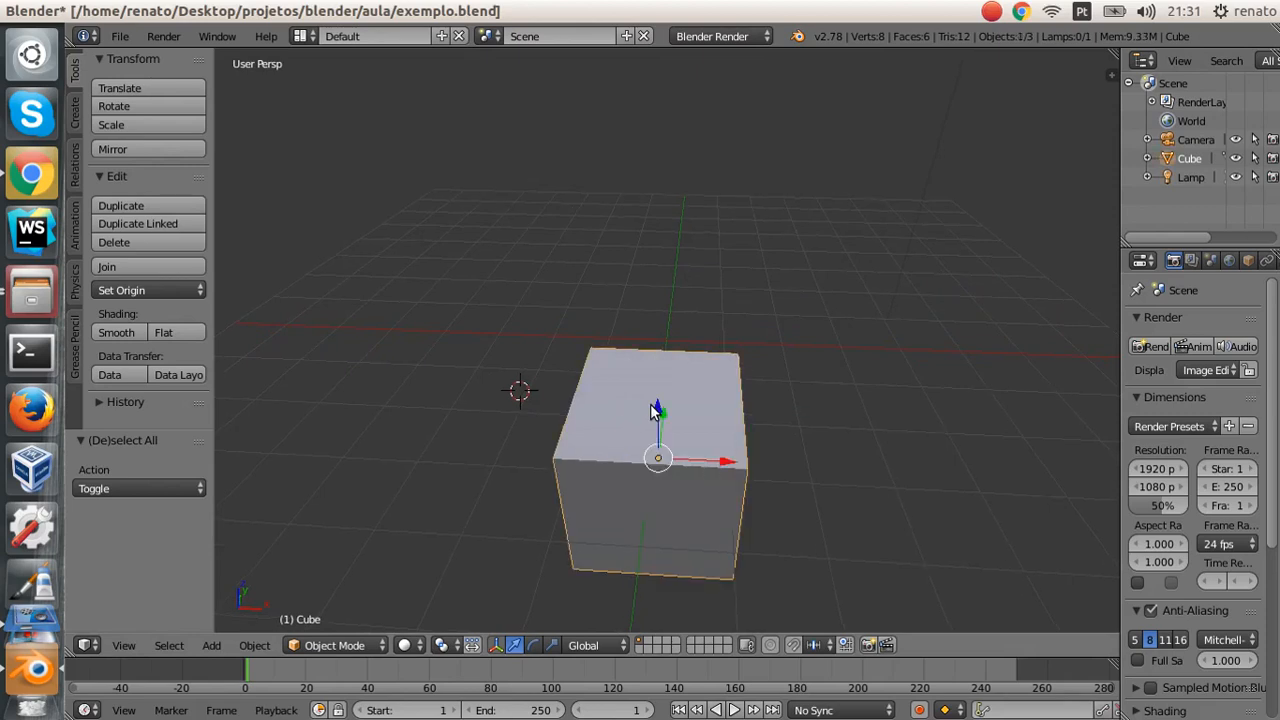
key("g")
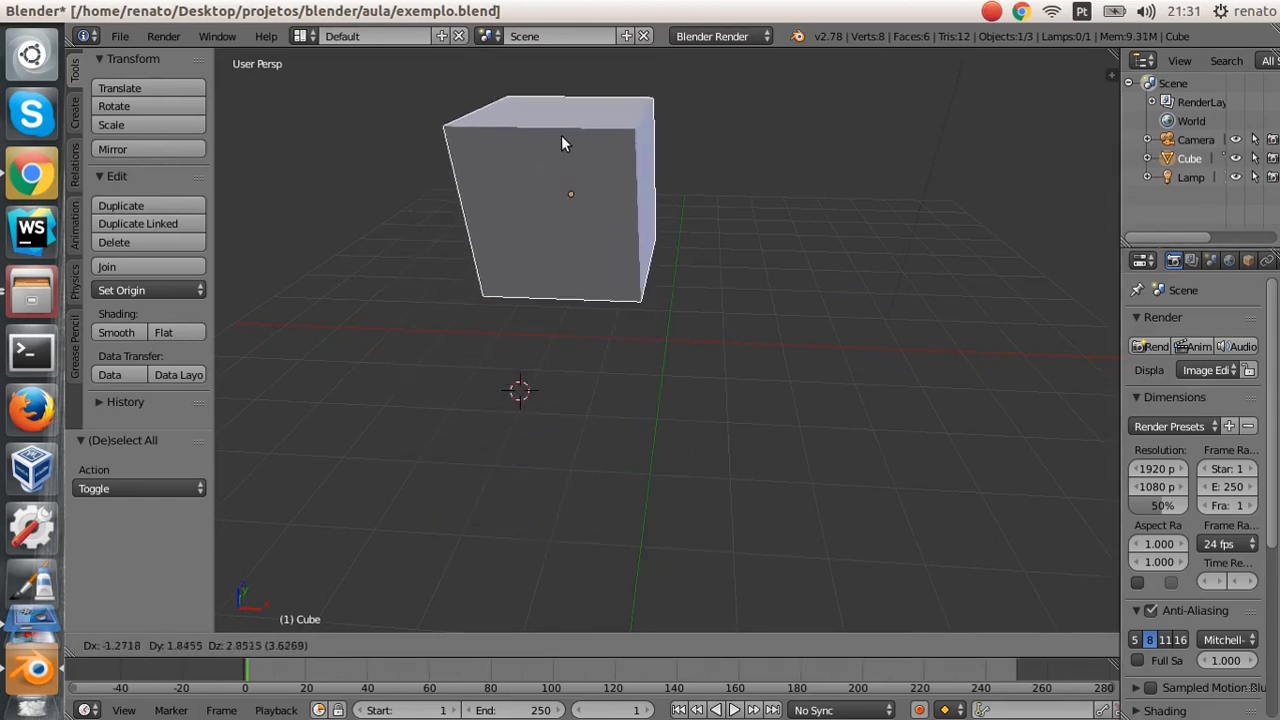
left_click(557, 132)
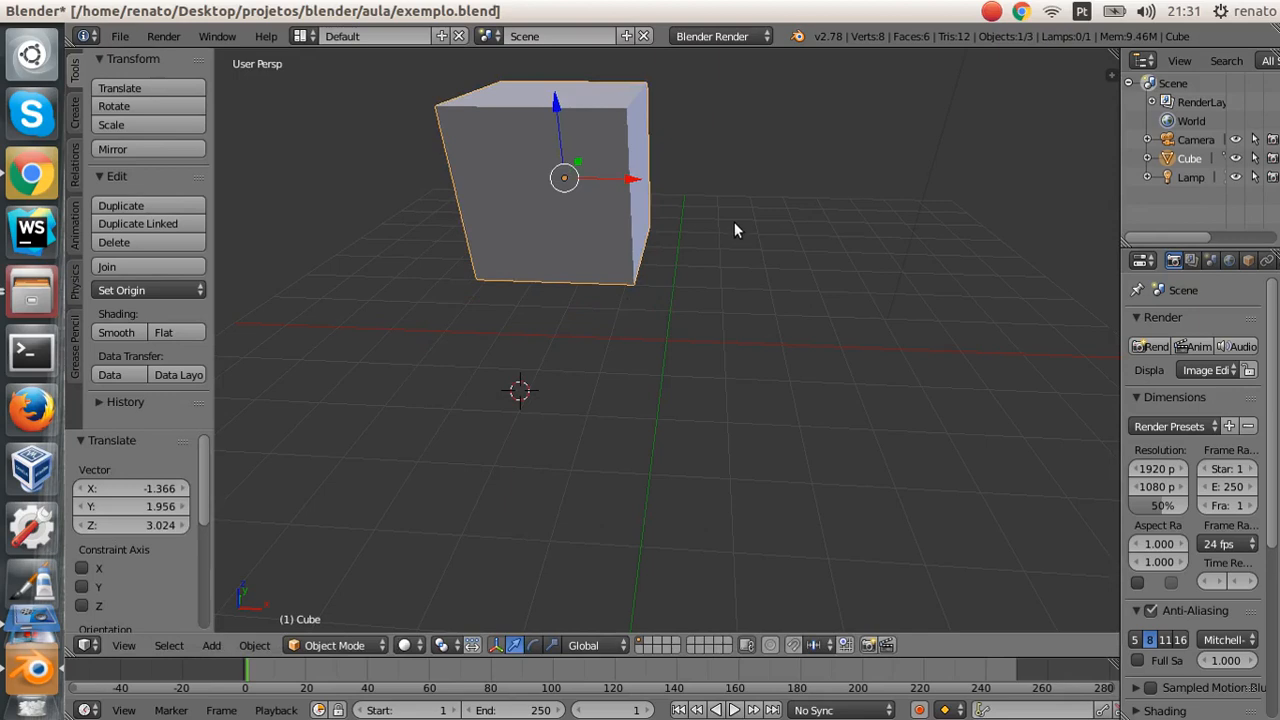
Step: Move the cube freely by about 1.38 on X, -0.78 on Y and -1.29 on Z, and try another free move
key("g")
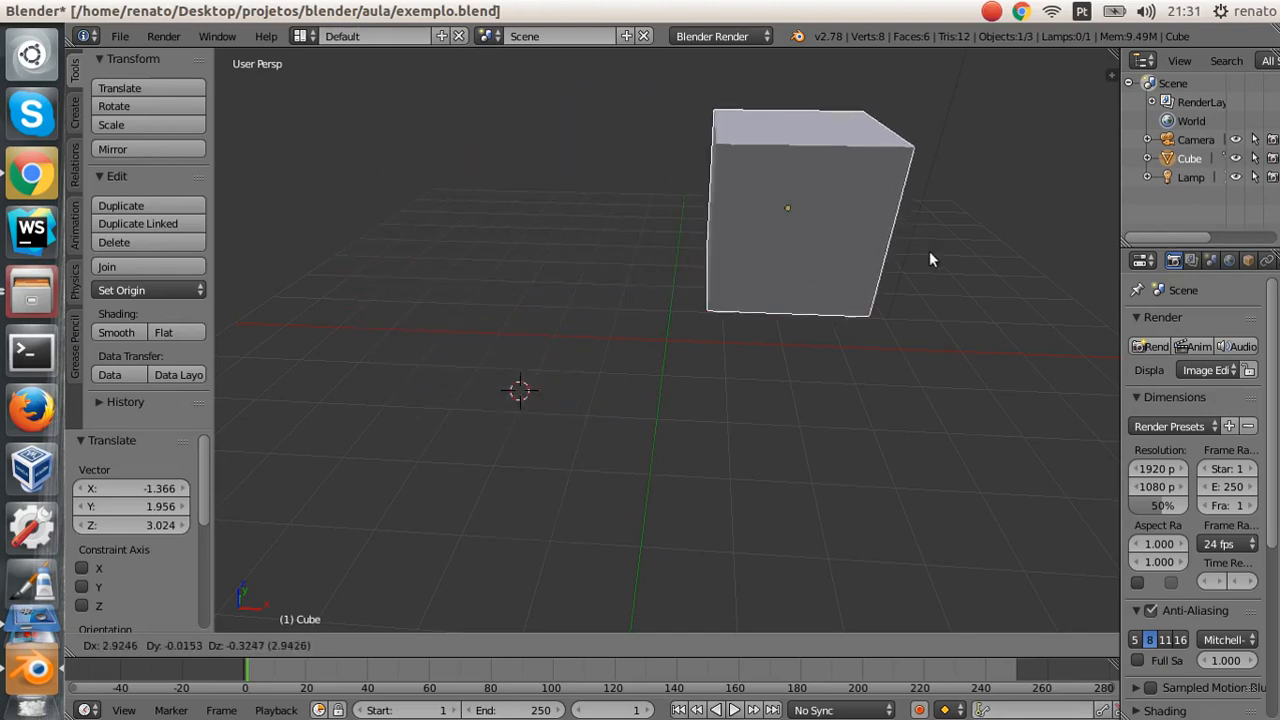
left_click(802, 336)
mouse_move(808, 300)
middle_mouse_down()
mouse_move(706, 400)
mouse_move(689, 386)
mouse_move(848, 293)
mouse_move(804, 307)
middle_mouse_up()
key("g")
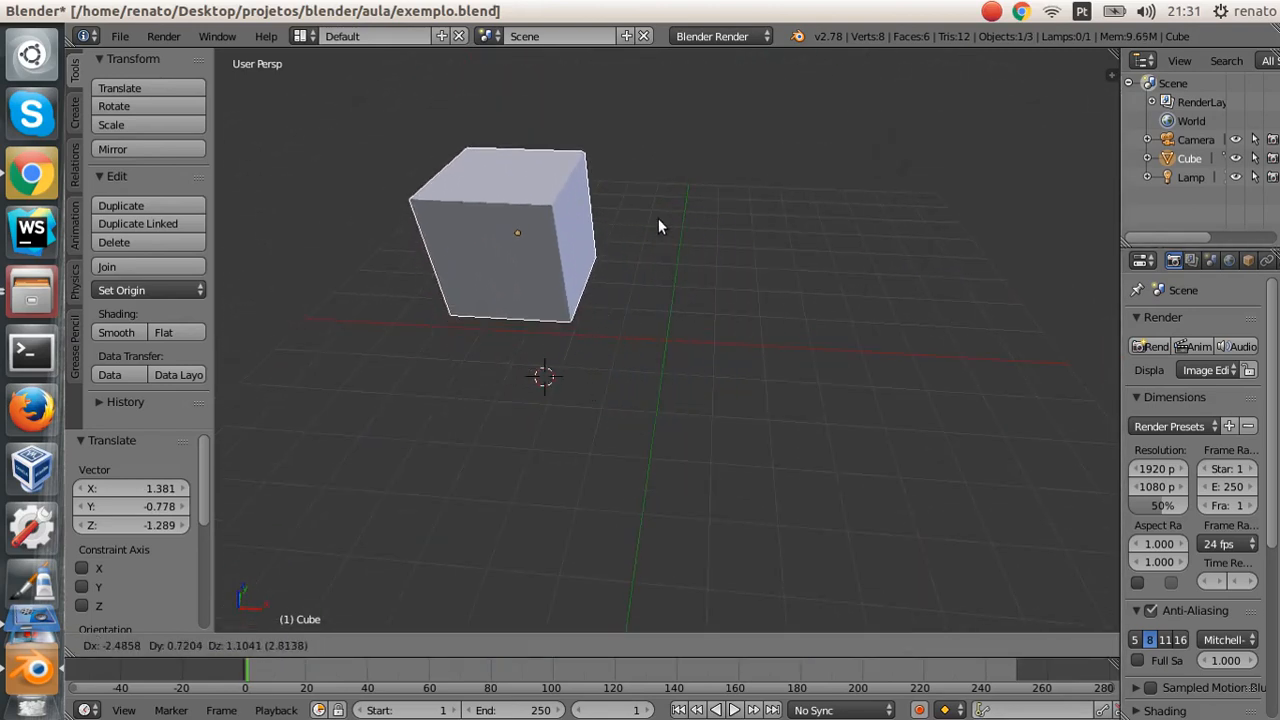
right_click(658, 226)
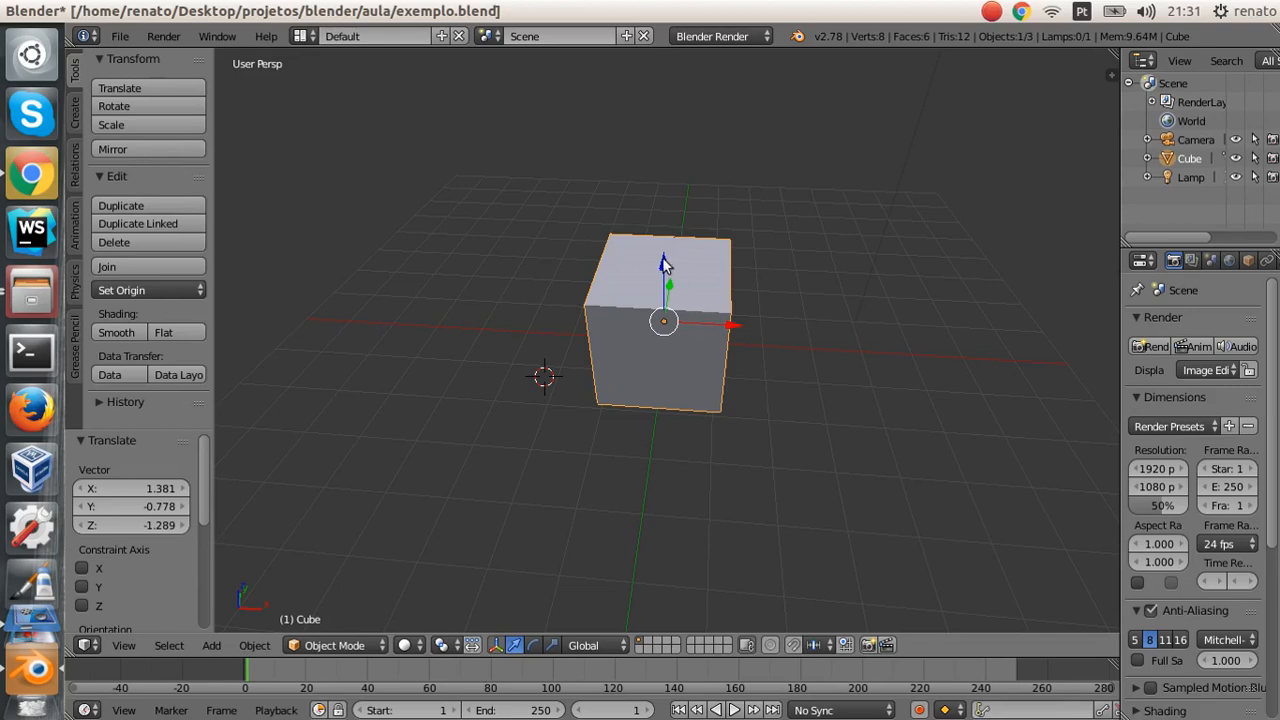
Step: Move the cube one axis at a time: up on Z, about 0.54 units along X, and about -1.67 units on Z
mouse_move(662, 268)
left_mouse_down()
mouse_move(663, 174)
mouse_move(669, 245)
left_mouse_up()
left_click_drag(734, 300, 770, 301)
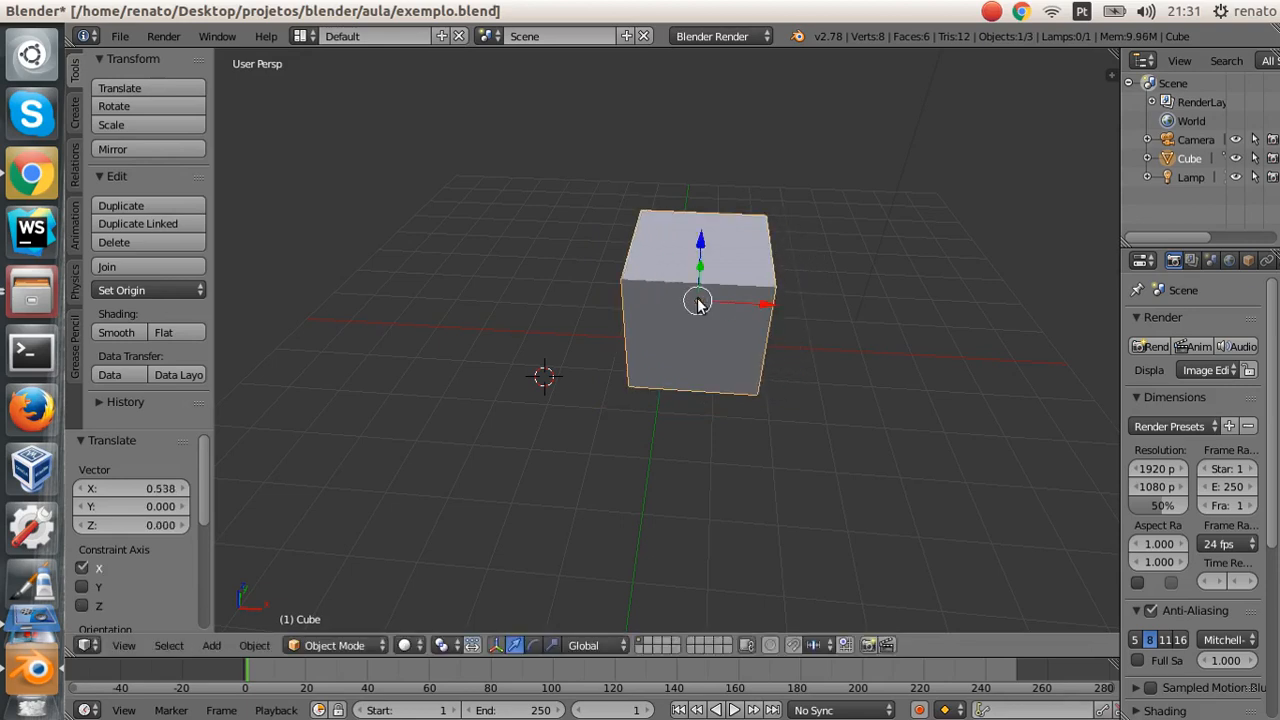
left_click(697, 303)
left_click_drag(696, 302, 666, 326)
right_click(666, 326)
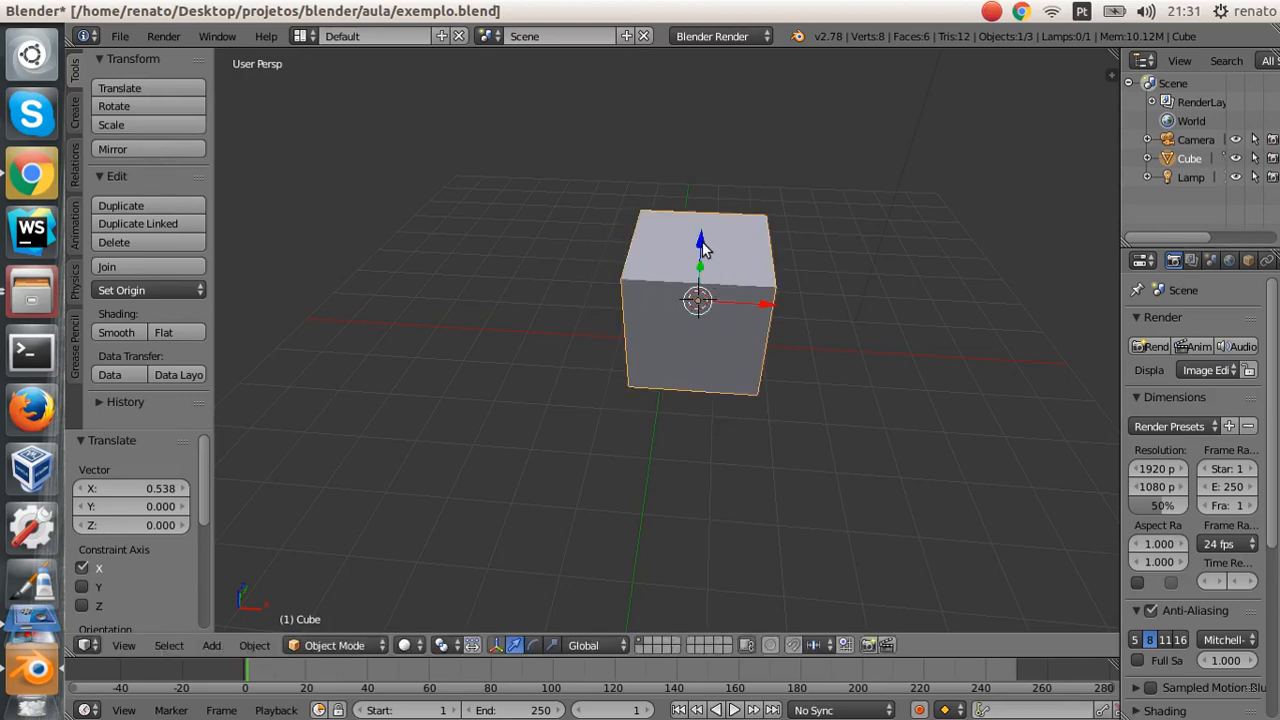
left_click_drag(701, 246, 716, 325)
Step: Switch the 3D viewport to the Camera view and then to the Top view
middle_click_drag(770, 401, 774, 351)
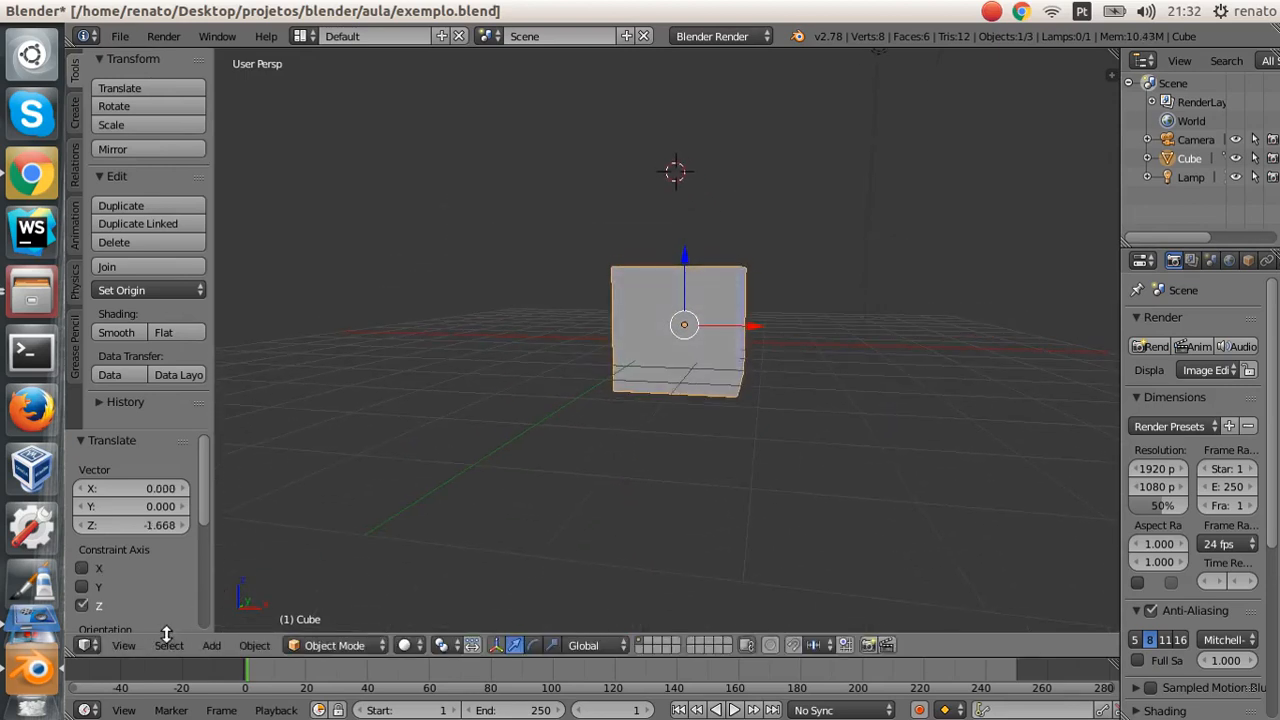
left_click(124, 646)
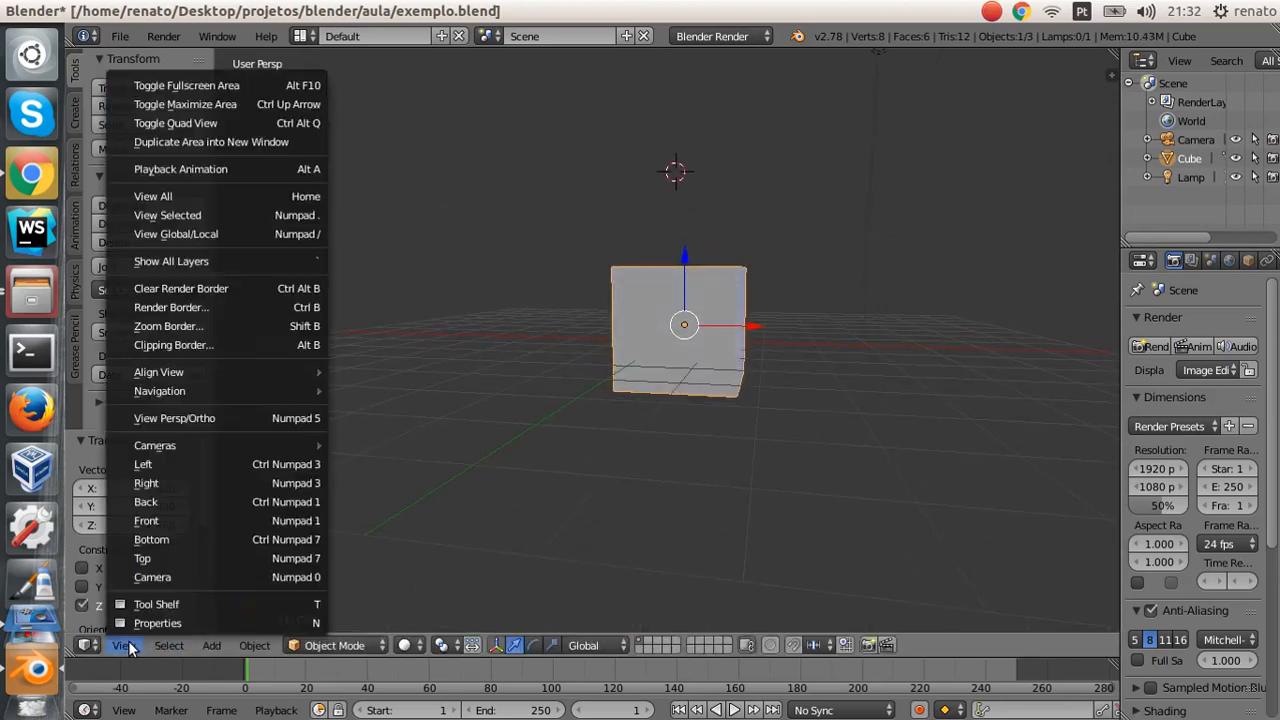
left_click(186, 577)
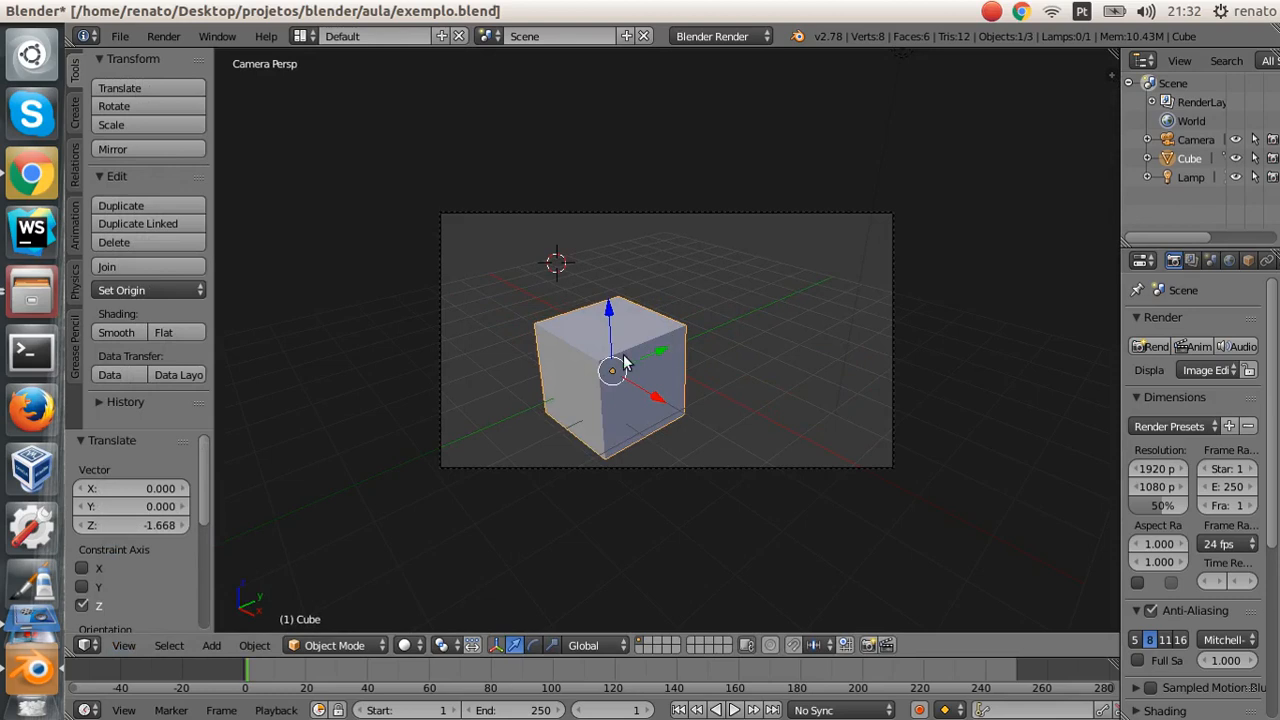
left_click(121, 645)
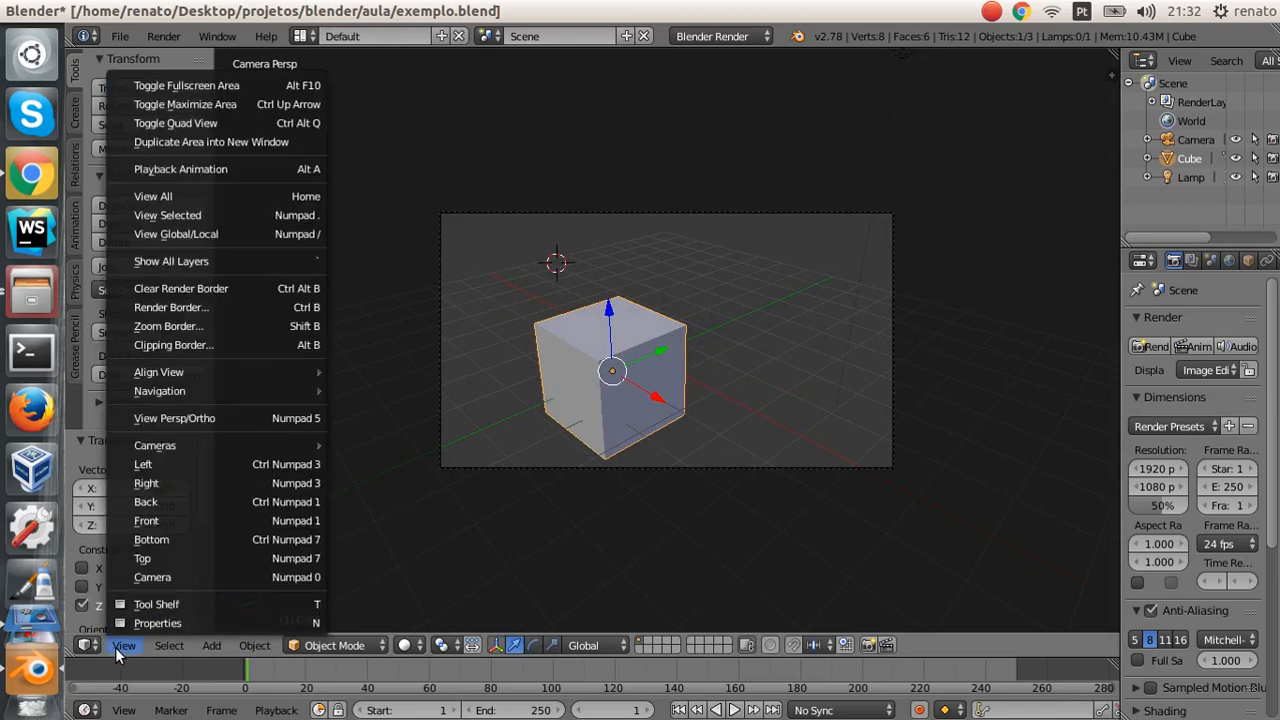
left_click(185, 558)
Step: Move the cube about 1.32 units along Y and raise it about 0.63 units on Z
middle_click_drag(771, 399, 682, 270)
middle_click_drag(483, 338, 746, 352)
left_click_drag(646, 315, 557, 354)
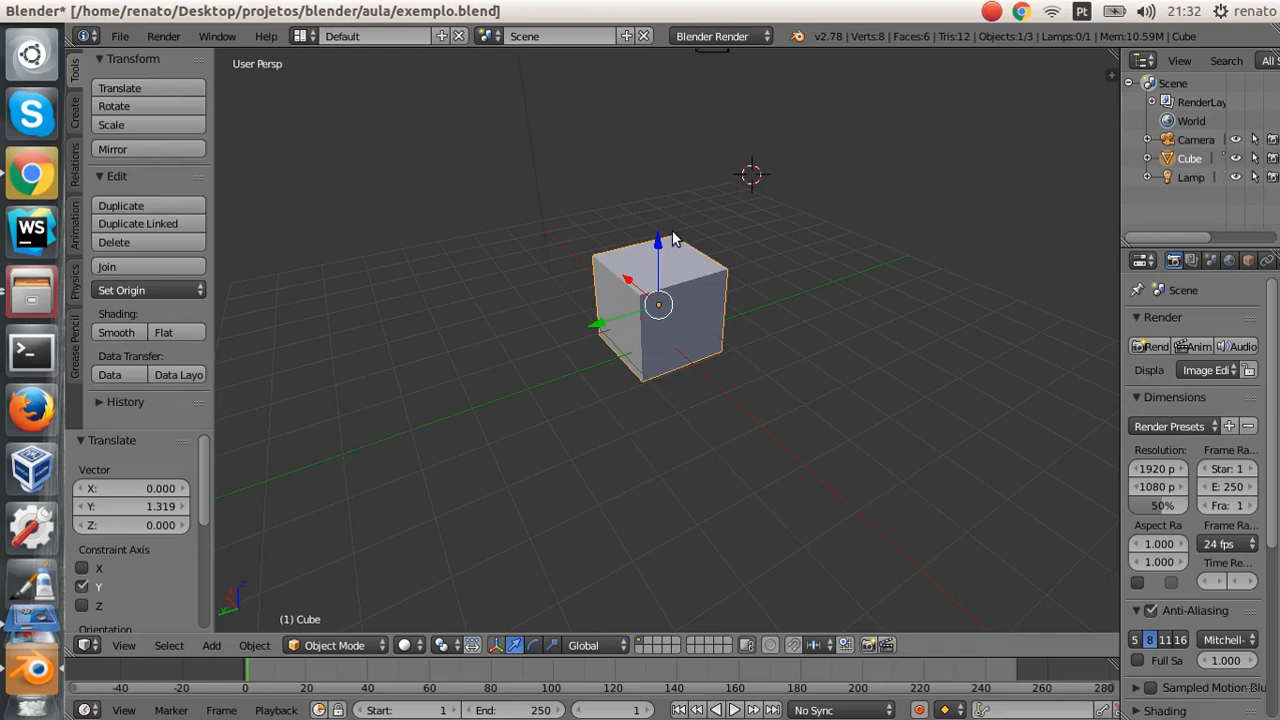
mouse_move(660, 243)
left_mouse_down()
mouse_move(663, 195)
mouse_move(660, 220)
left_mouse_up()
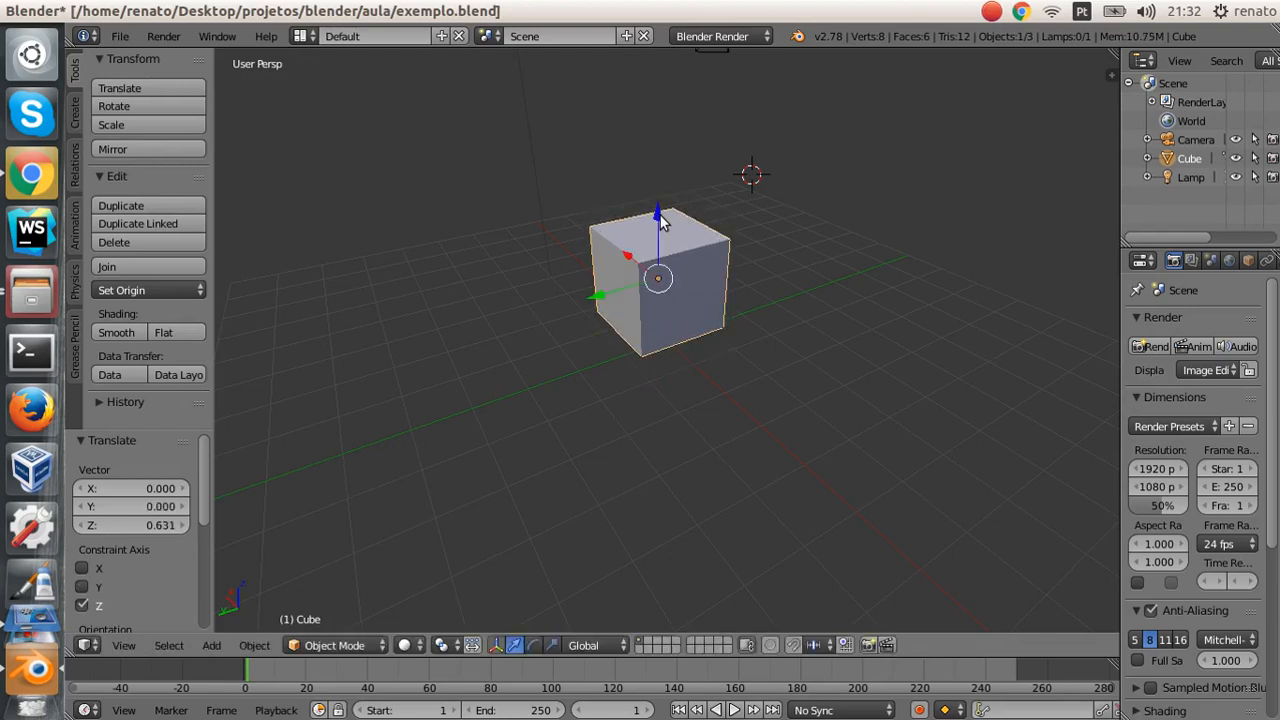
Step: Move the cube freely by about (0.50, -0.91, 1.32) and then by about (1.87, 0.08, -0.85)
key("g")
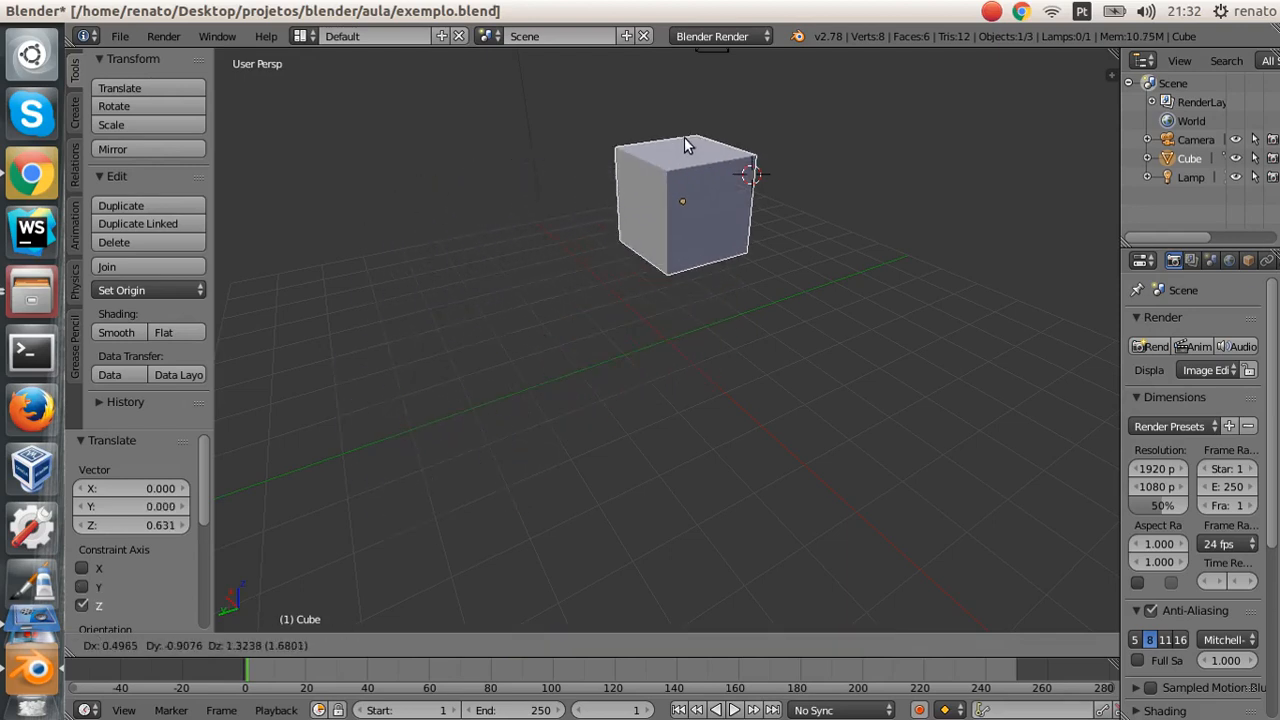
left_click(685, 145)
middle_click_drag(604, 275, 645, 285)
left_click(585, 207)
key("g")
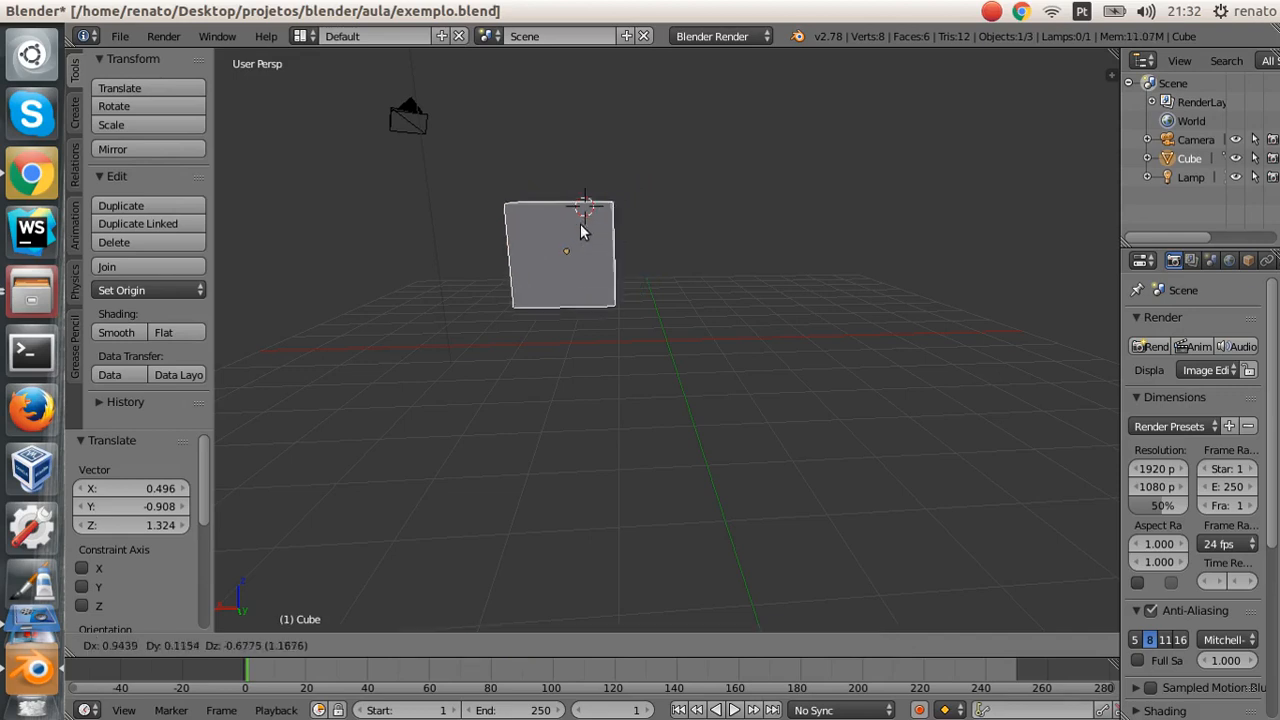
left_click(546, 229)
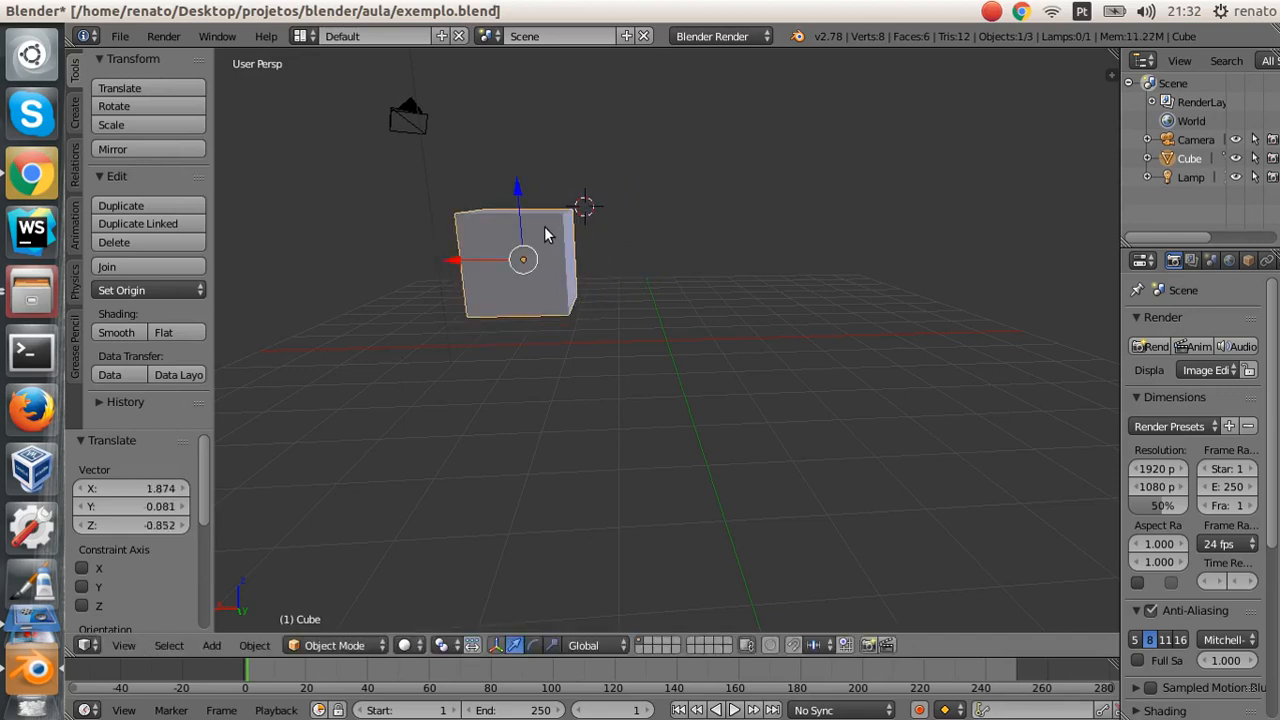
Step: Slide the cube along negative X and reposition it with further single-axis moves, checking from a different viewing angle
middle_click_drag(369, 376, 764, 418)
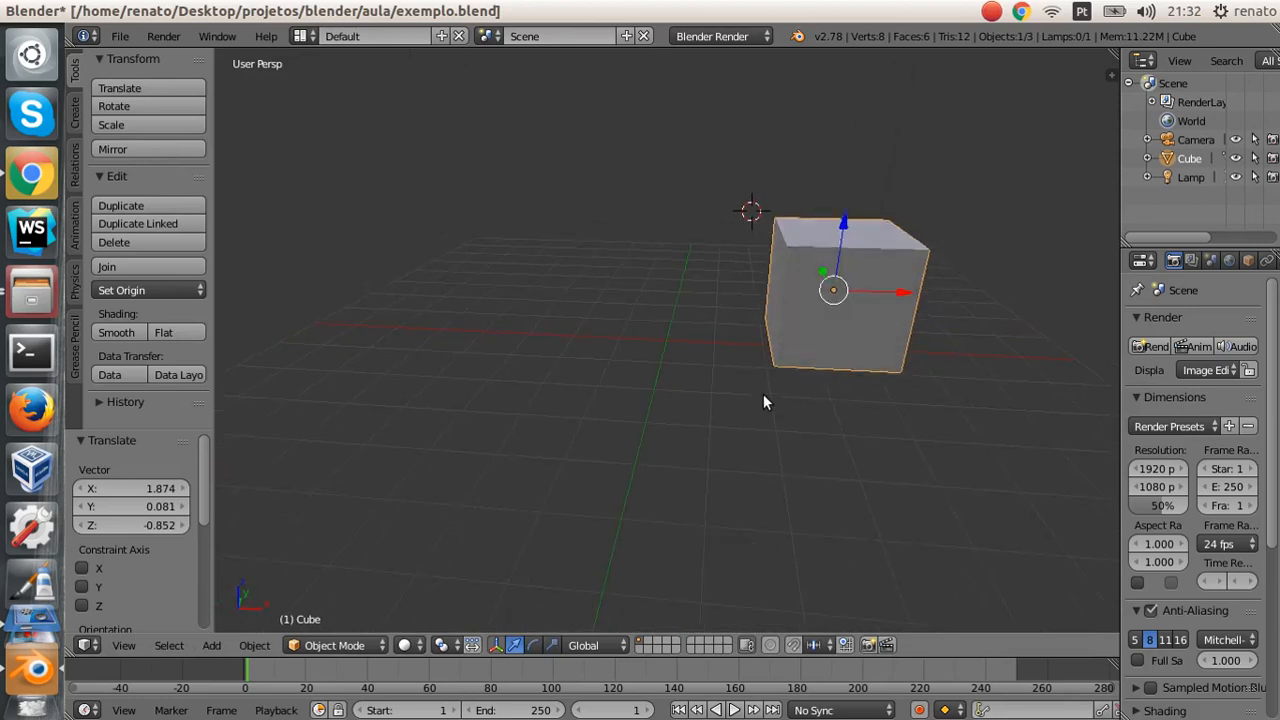
left_click_drag(910, 300, 595, 310)
left_click_drag(545, 268, 477, 390)
middle_click_drag(595, 424, 890, 431)
left_click_drag(885, 422, 435, 430)
Step: Lower the cube about 0.56 units on Z and move it about 4.98 units along X
middle_click_drag(603, 474, 663, 360)
left_click_drag(535, 178, 547, 210)
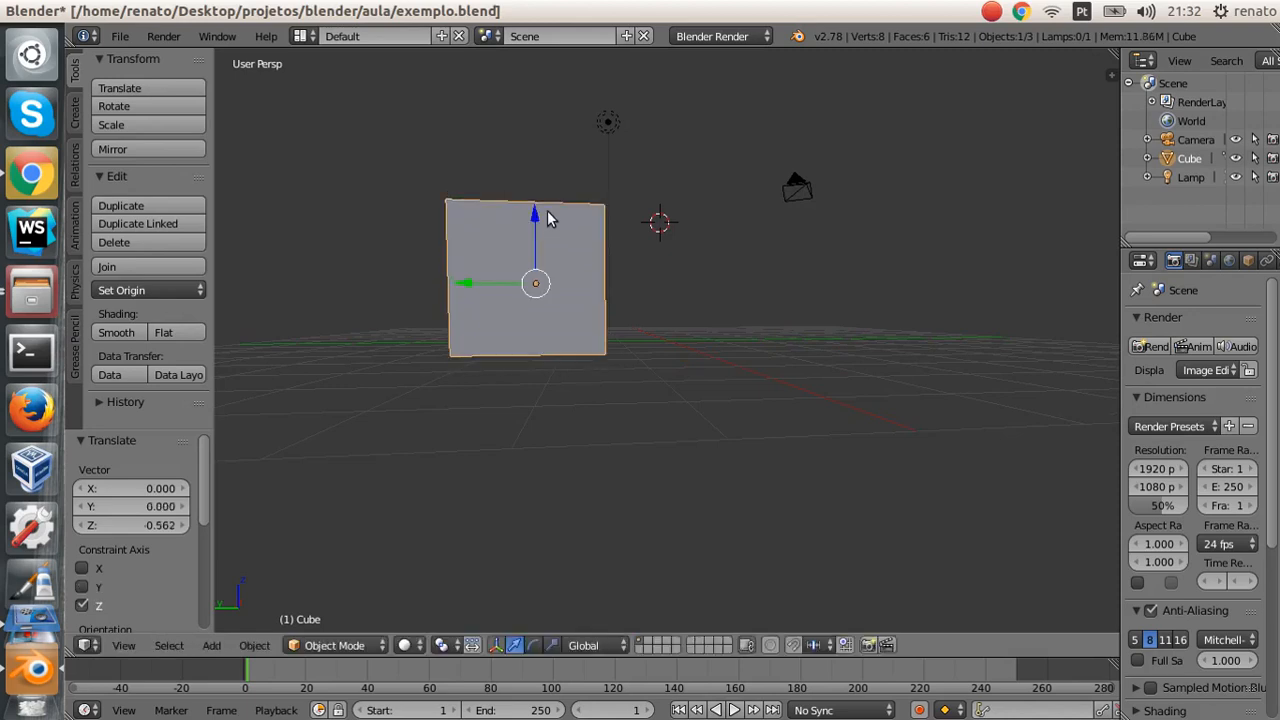
middle_click_drag(391, 350, 657, 433)
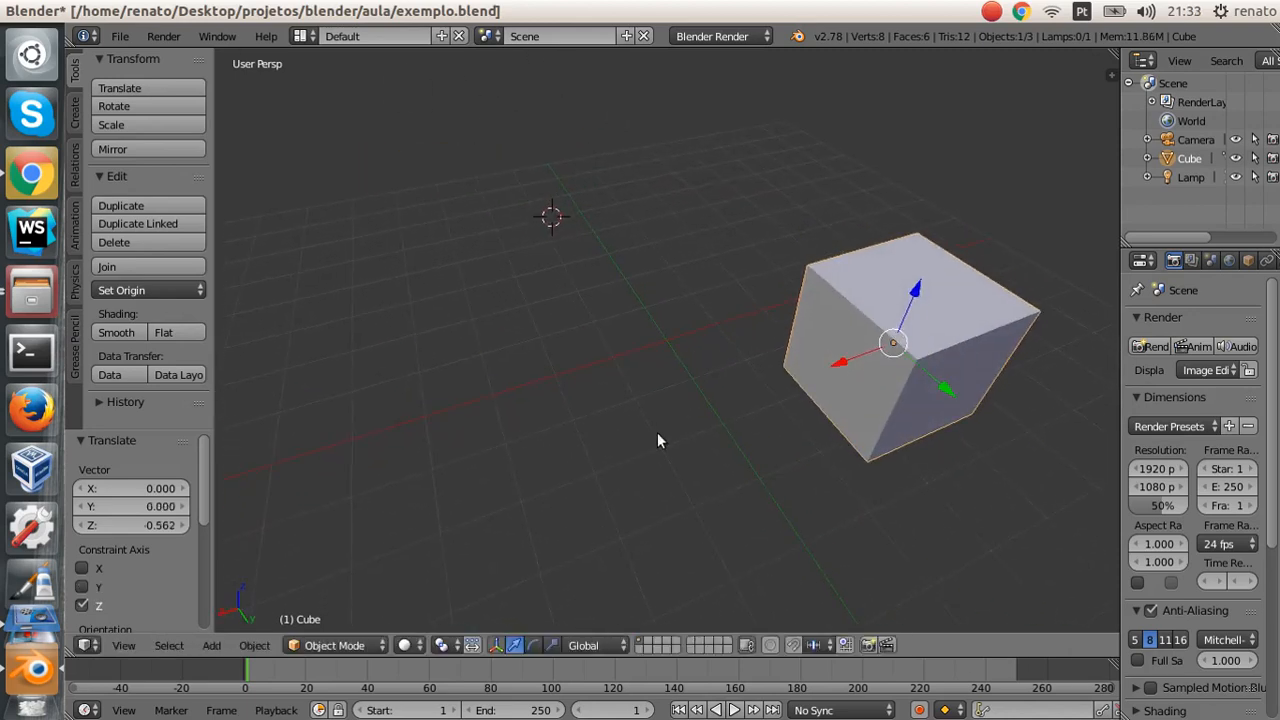
left_click_drag(850, 364, 447, 476)
Step: Switch the viewport from perspective to orthographic projection and examine the cube up close
middle_click_drag(447, 468, 625, 376)
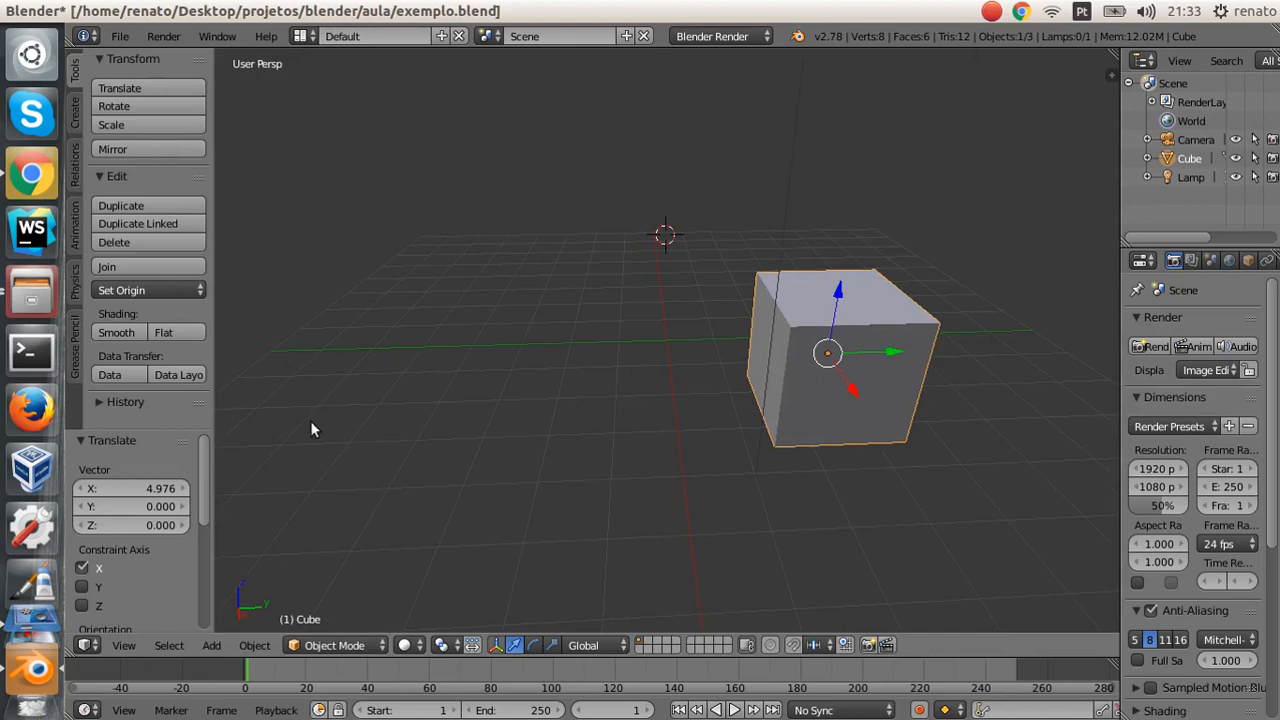
left_click(128, 646)
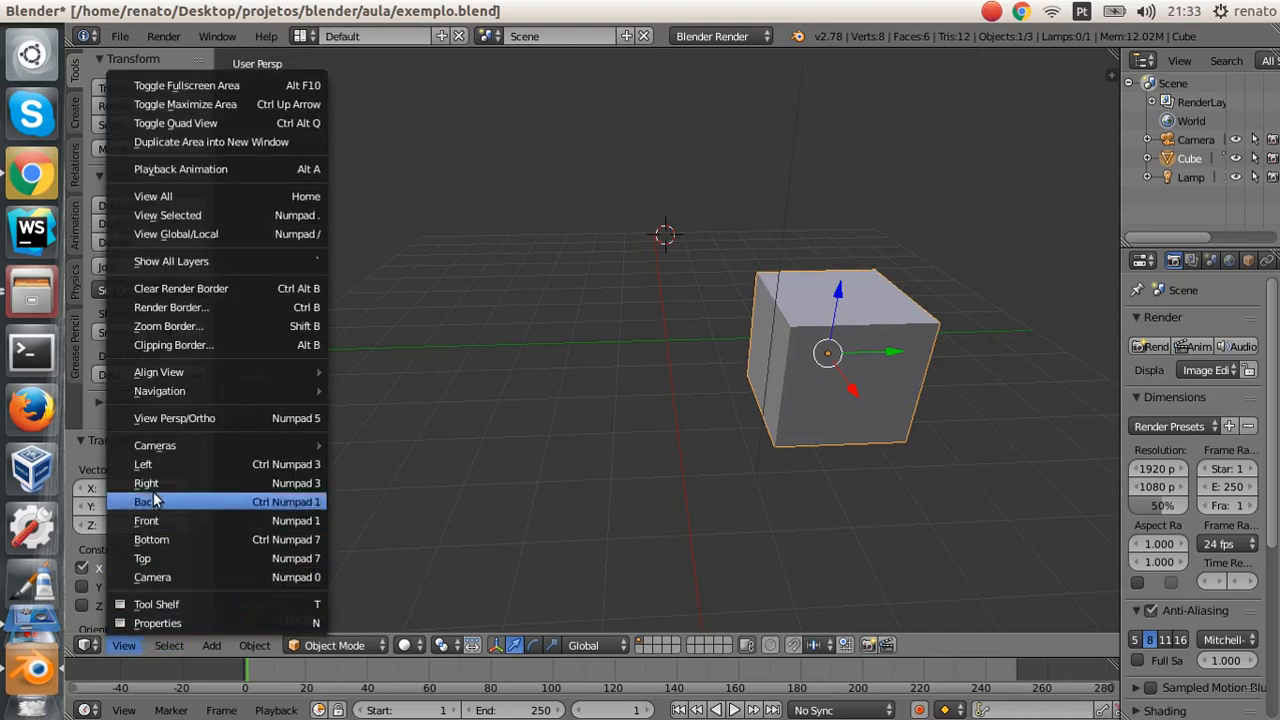
left_click(189, 420)
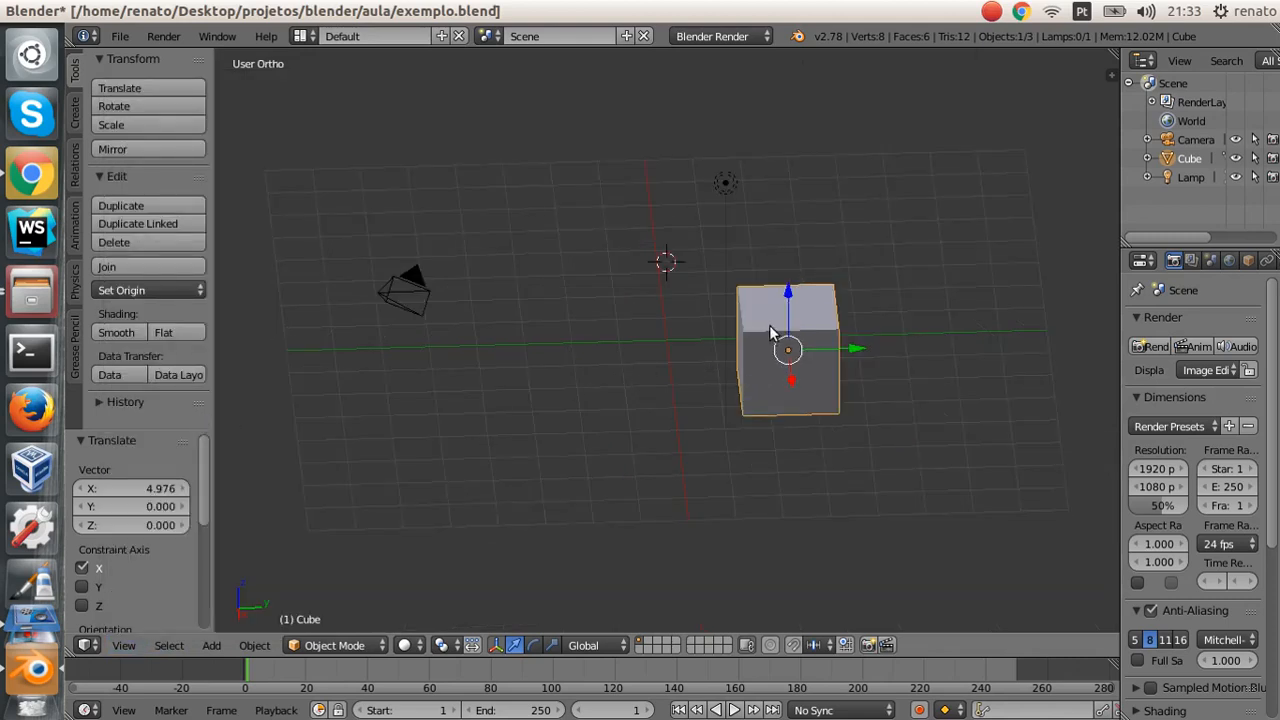
scroll(724, 370, "up", 2)
scroll(728, 375, "up", 2)
scroll(800, 362, "up", 1)
scroll(818, 352, "down", 1)
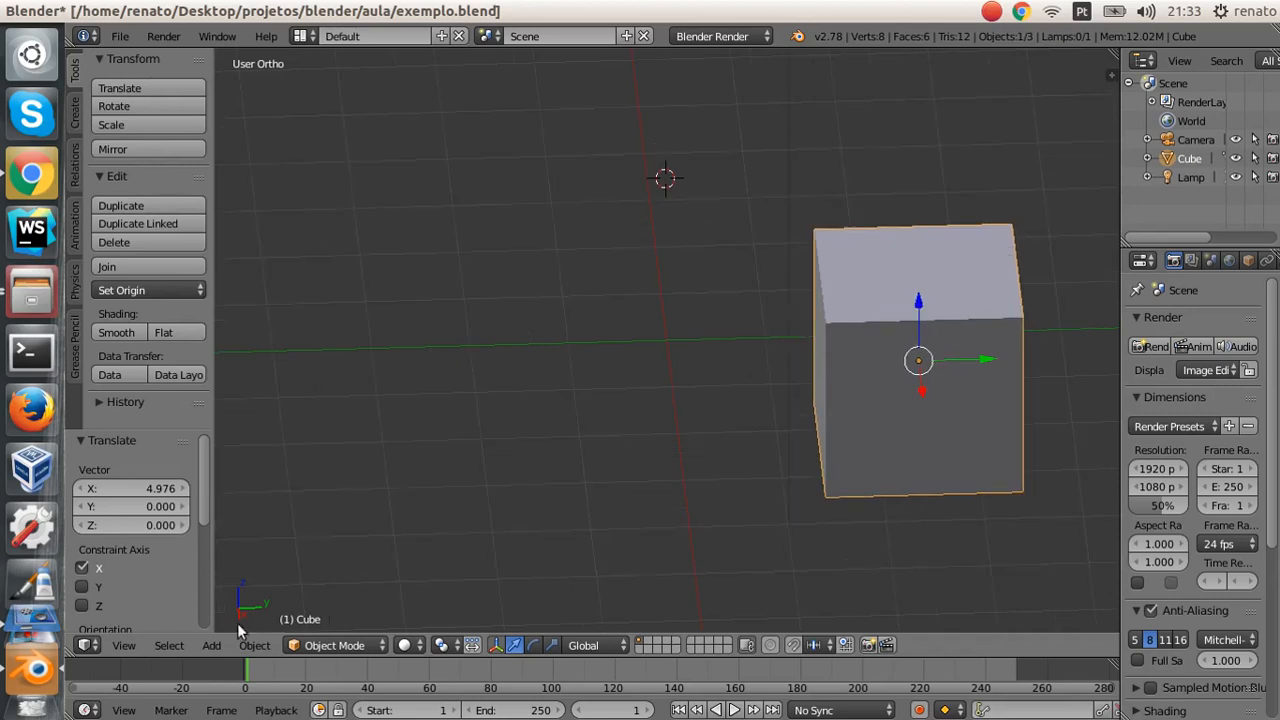
Step: Return the viewport to perspective projection and examine the cube from several angles
left_click(124, 645)
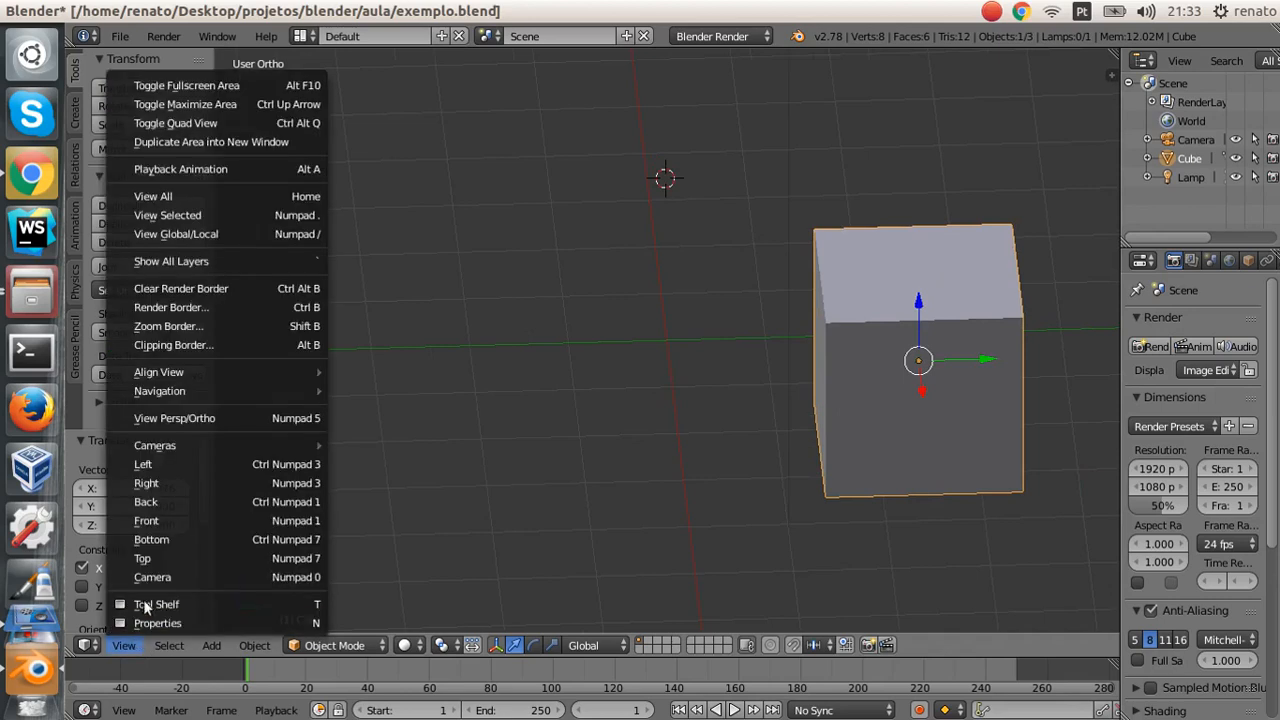
left_click(208, 418)
scroll(834, 401, "down", 4)
middle_click_drag(891, 429, 840, 453)
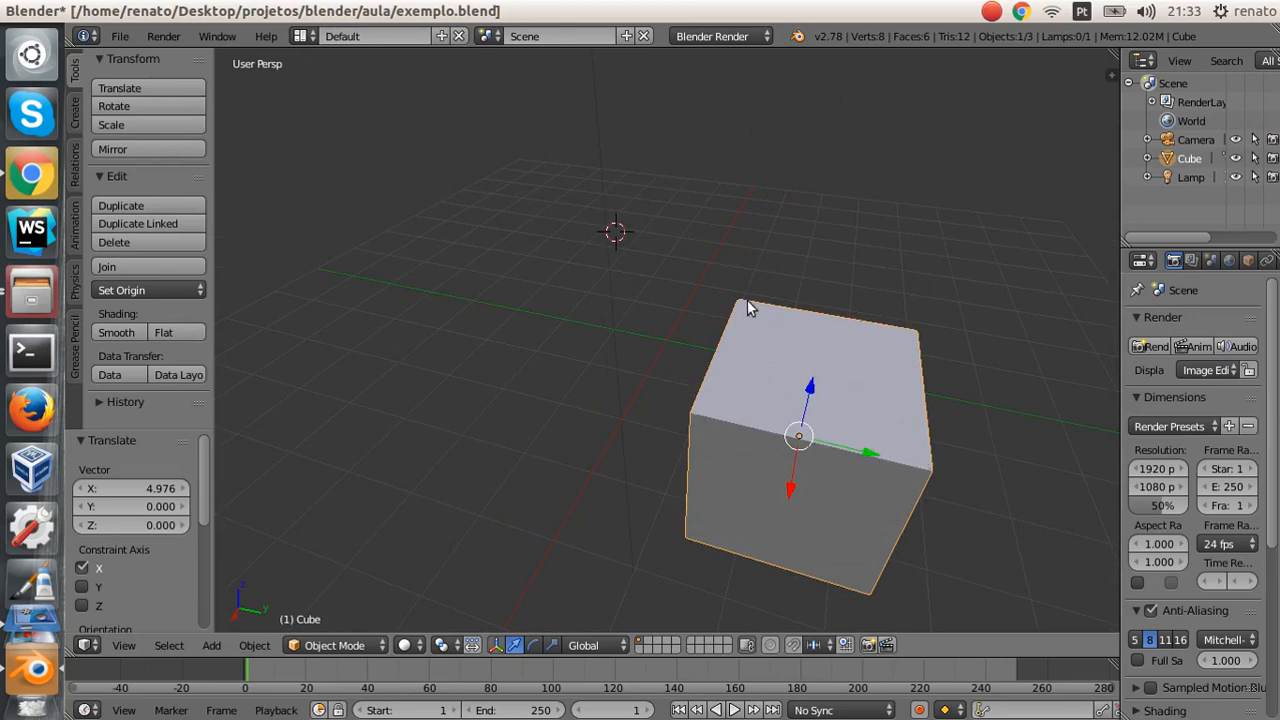
middle_click_drag(945, 456, 893, 443)
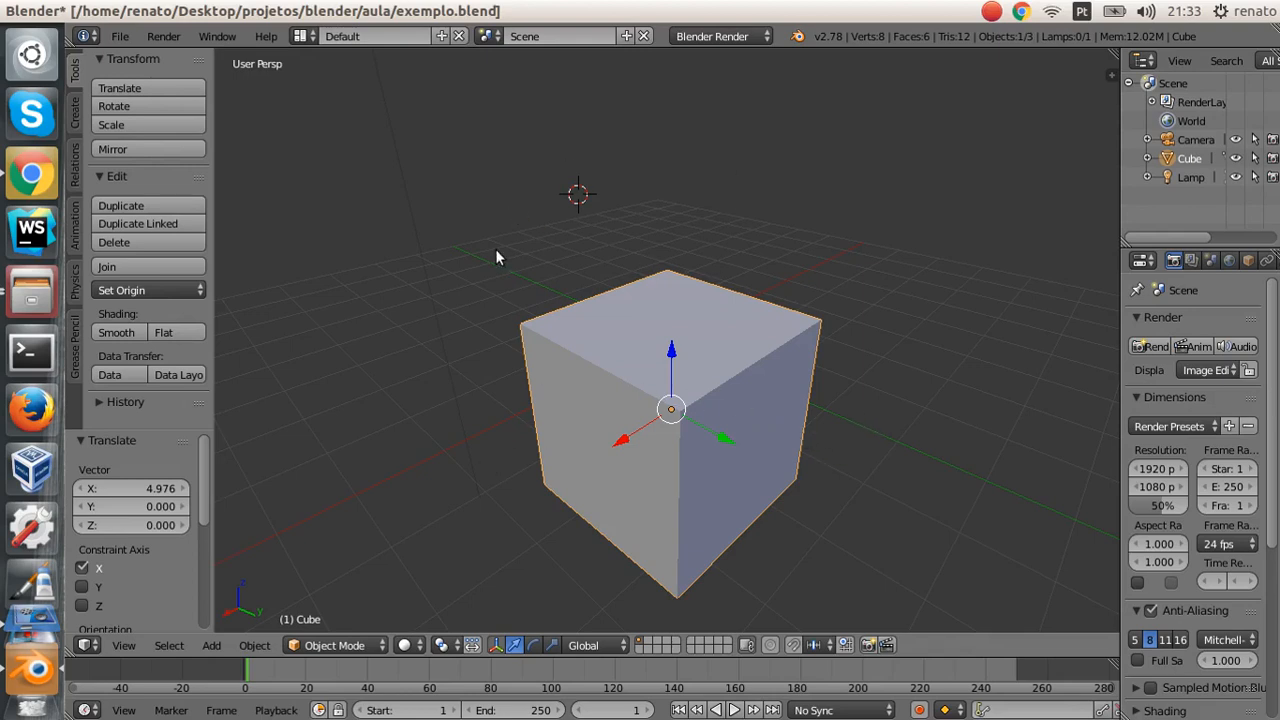
Step: Set the viewport to orthographic projection, look around the scene, and switch to the Top view
left_click(121, 648)
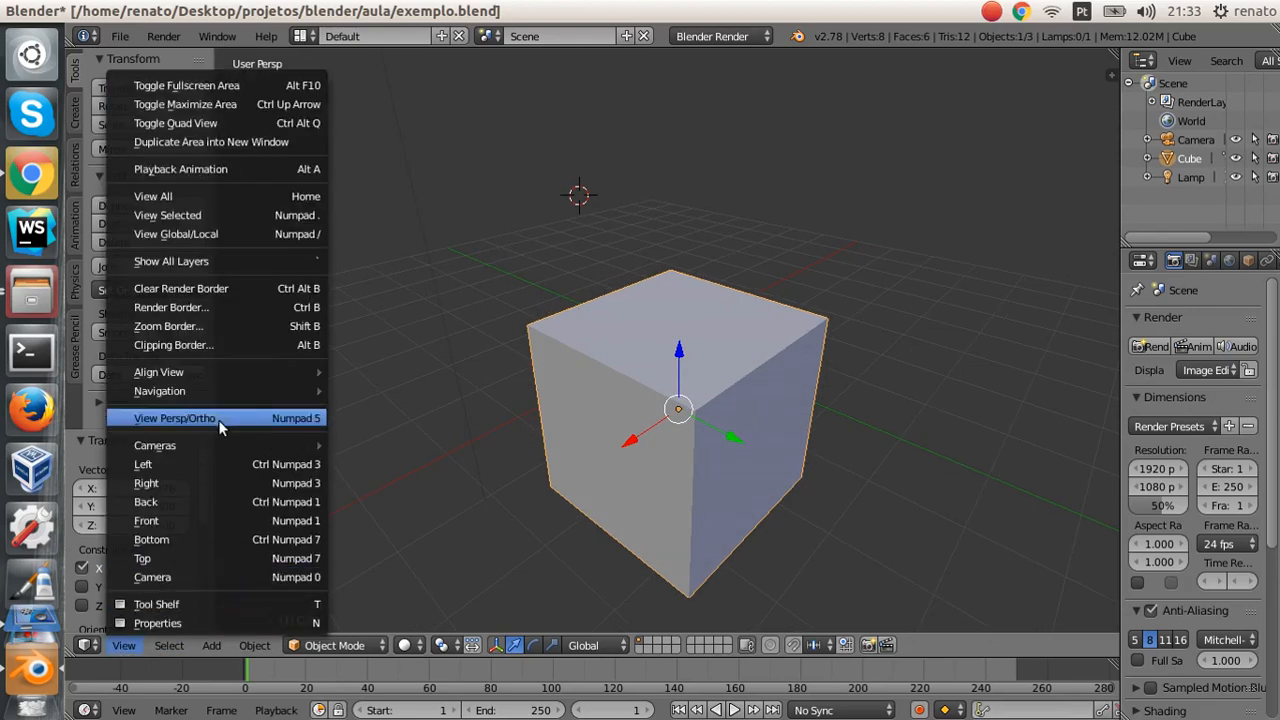
left_click(291, 420)
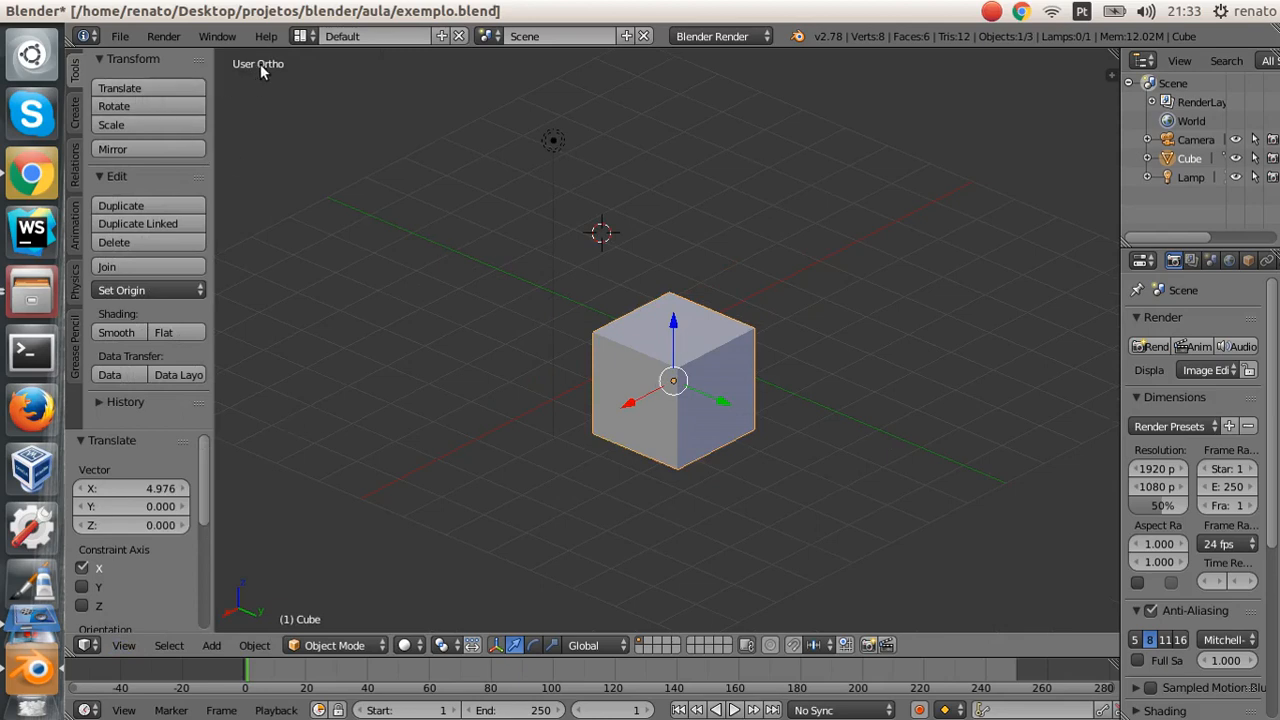
middle_click_drag(466, 320, 514, 397)
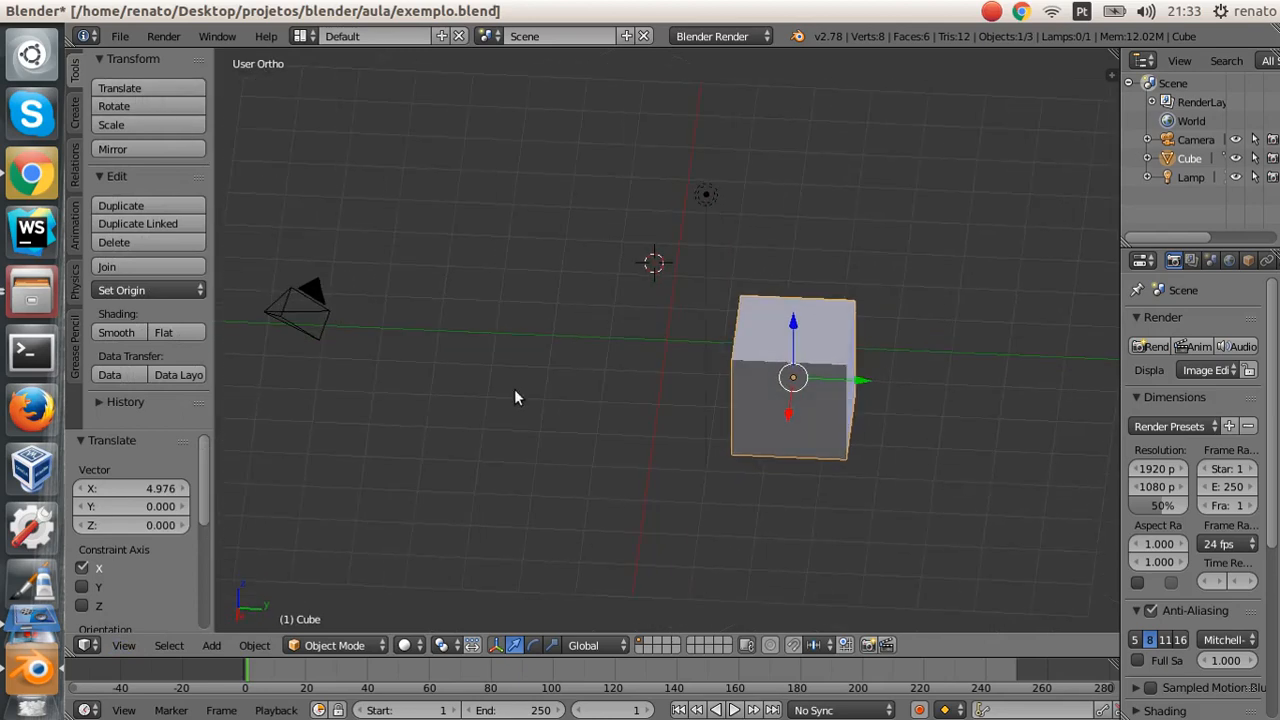
left_click(124, 645)
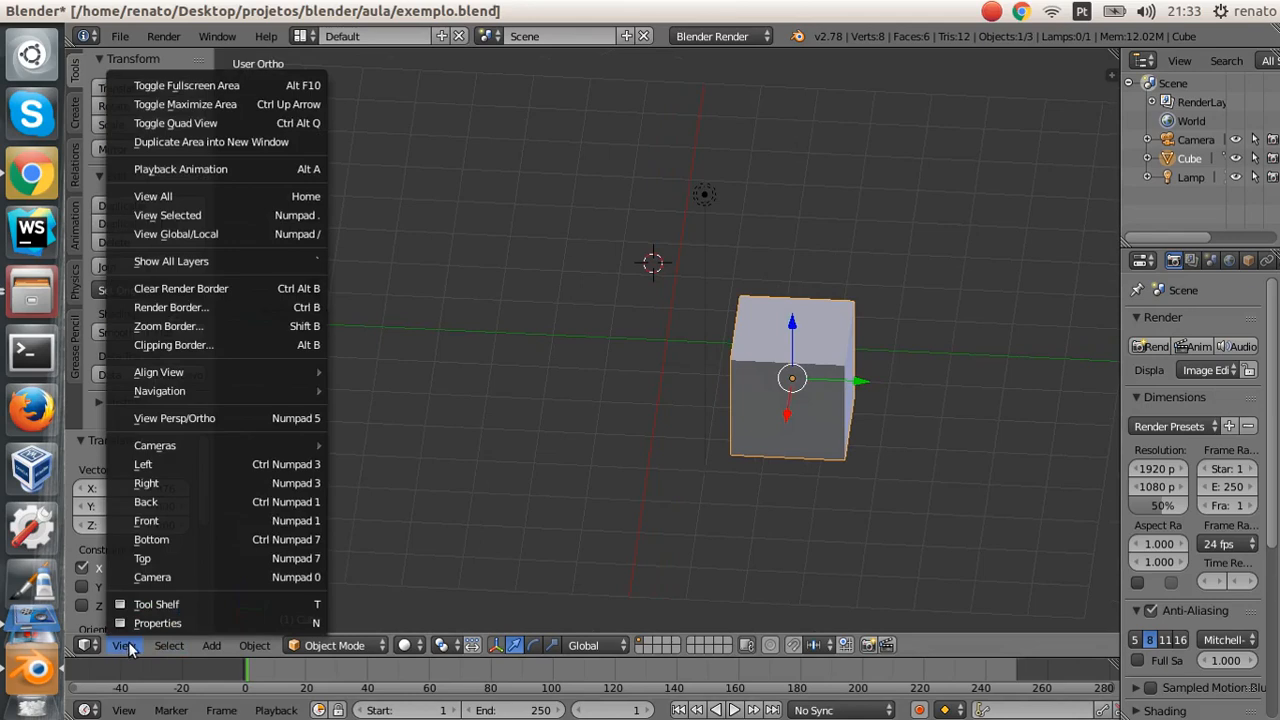
left_click(154, 558)
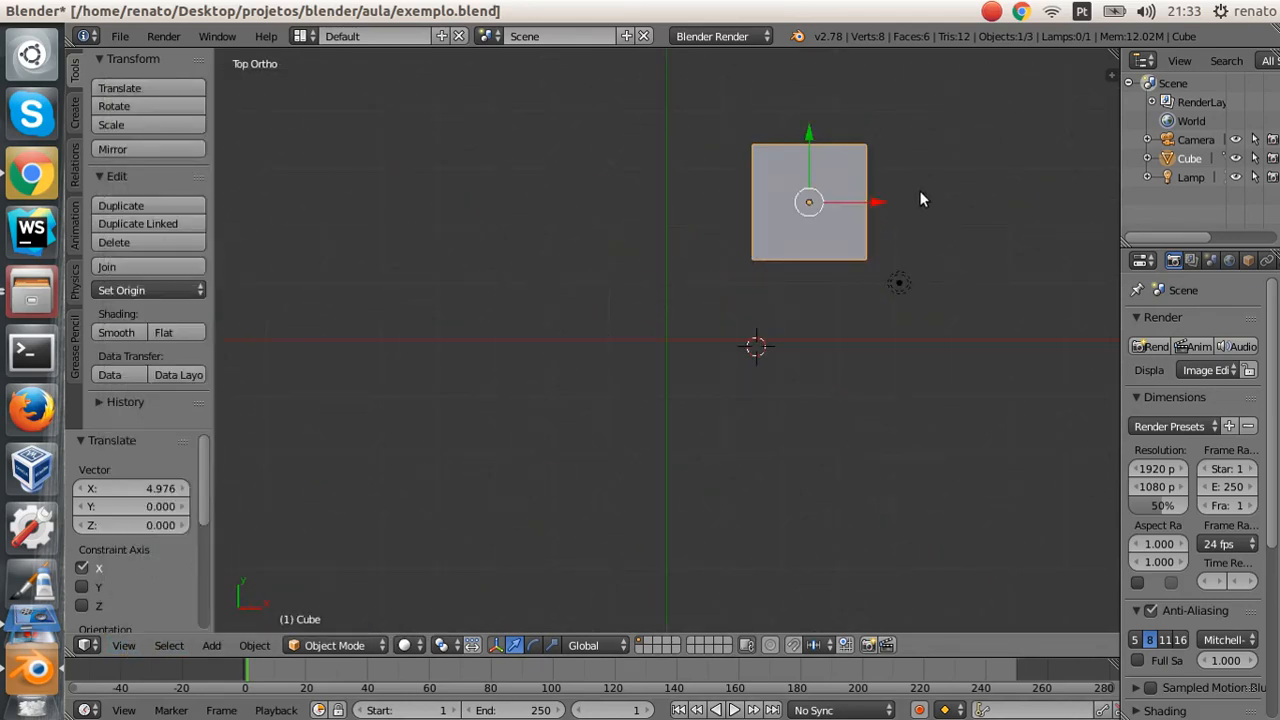
Step: Center the cube on the X and Y axes, moving it about -2.43 units on Y, and switch to perspective projection
left_click_drag(877, 210, 732, 205)
left_click_drag(672, 135, 665, 270)
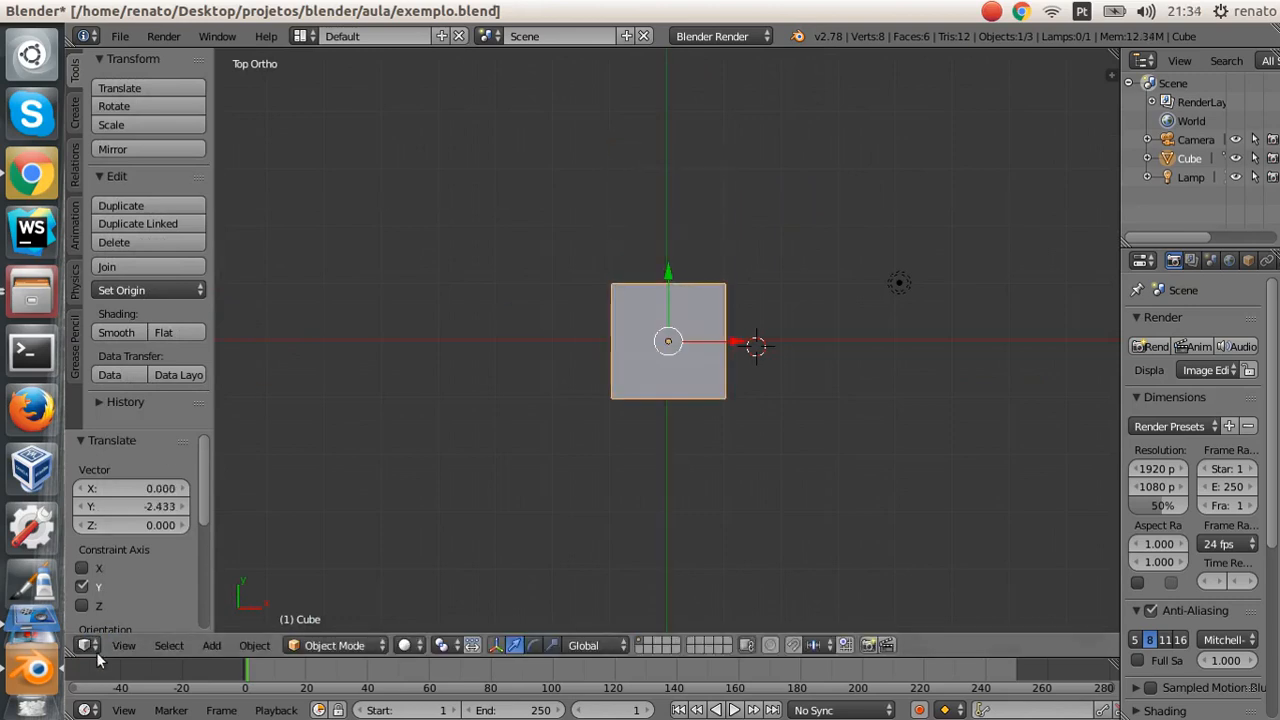
left_click(122, 646)
left_click(181, 417)
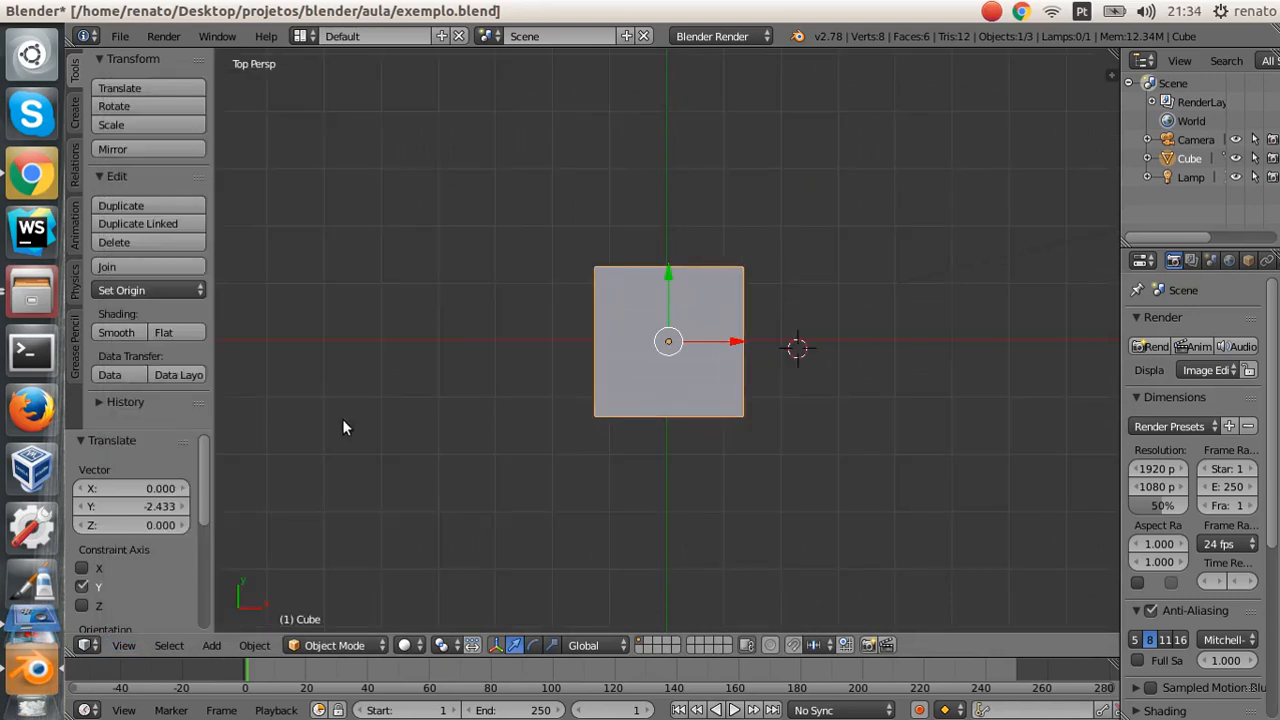
Step: Try out the outliner's visibility toggles by hiding the camera, cube and lamp and showing them again
middle_click_drag(779, 462, 775, 318)
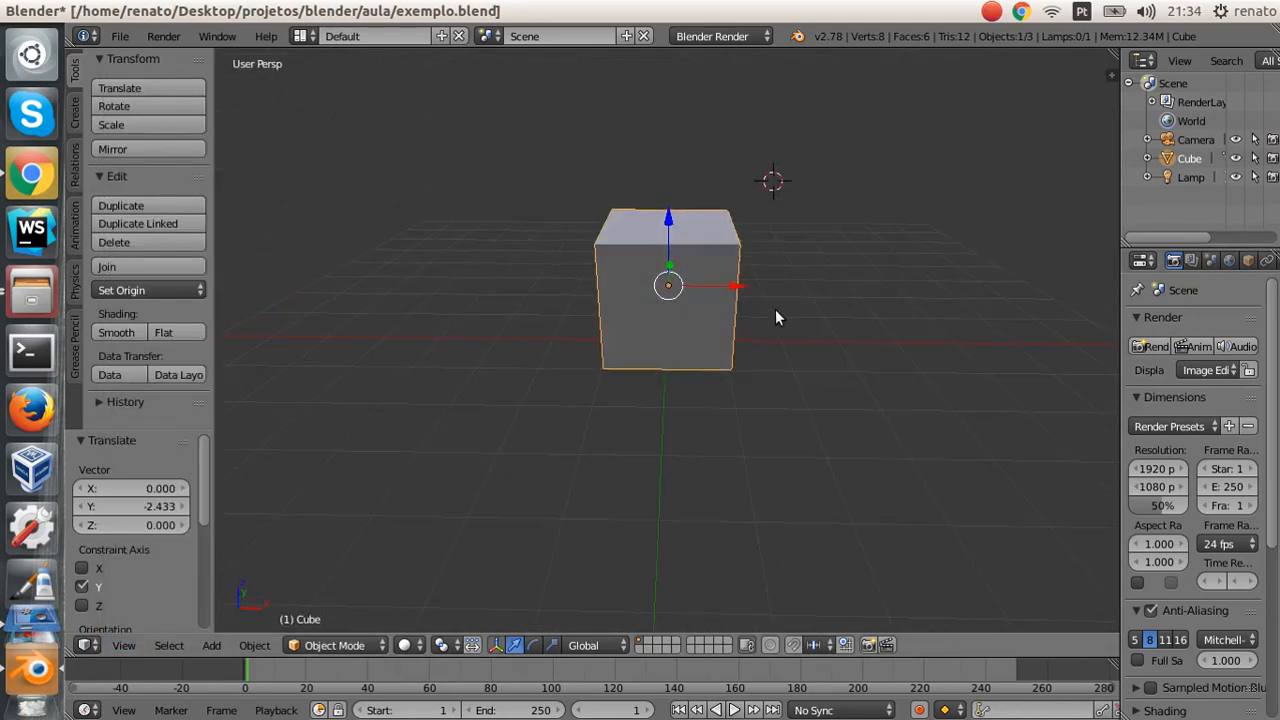
right_click(1193, 142)
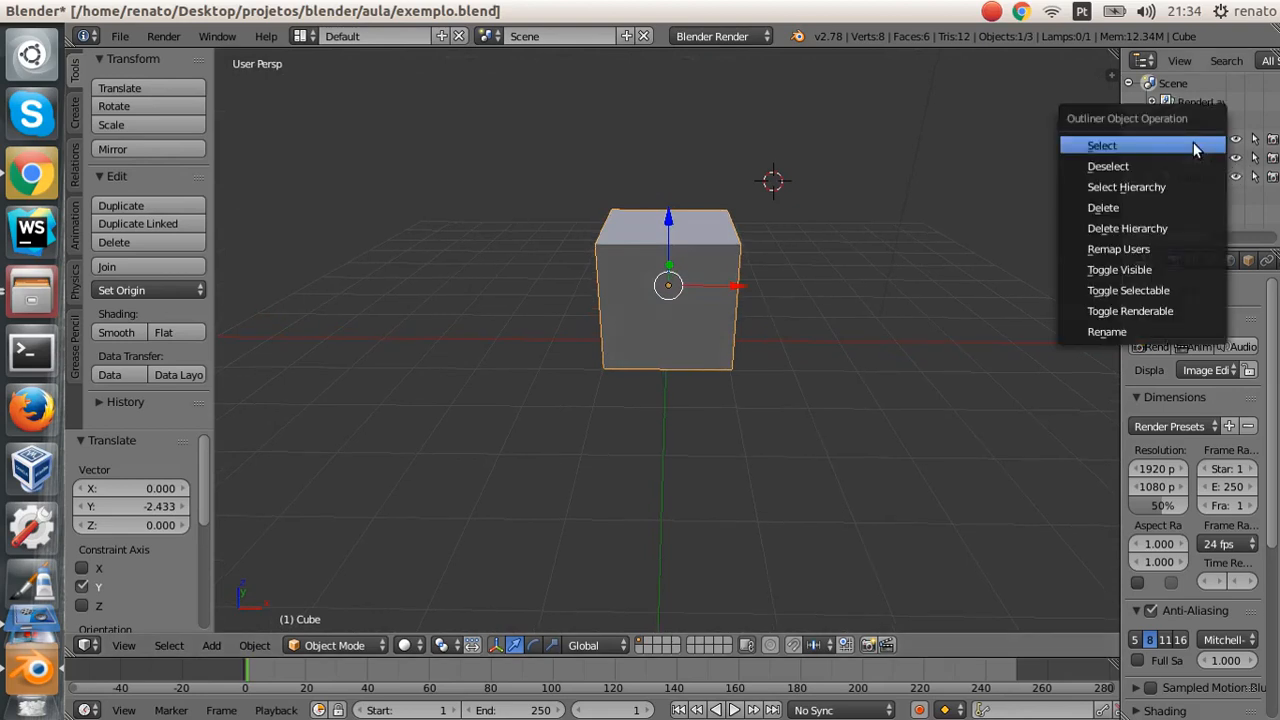
left_click(1257, 205)
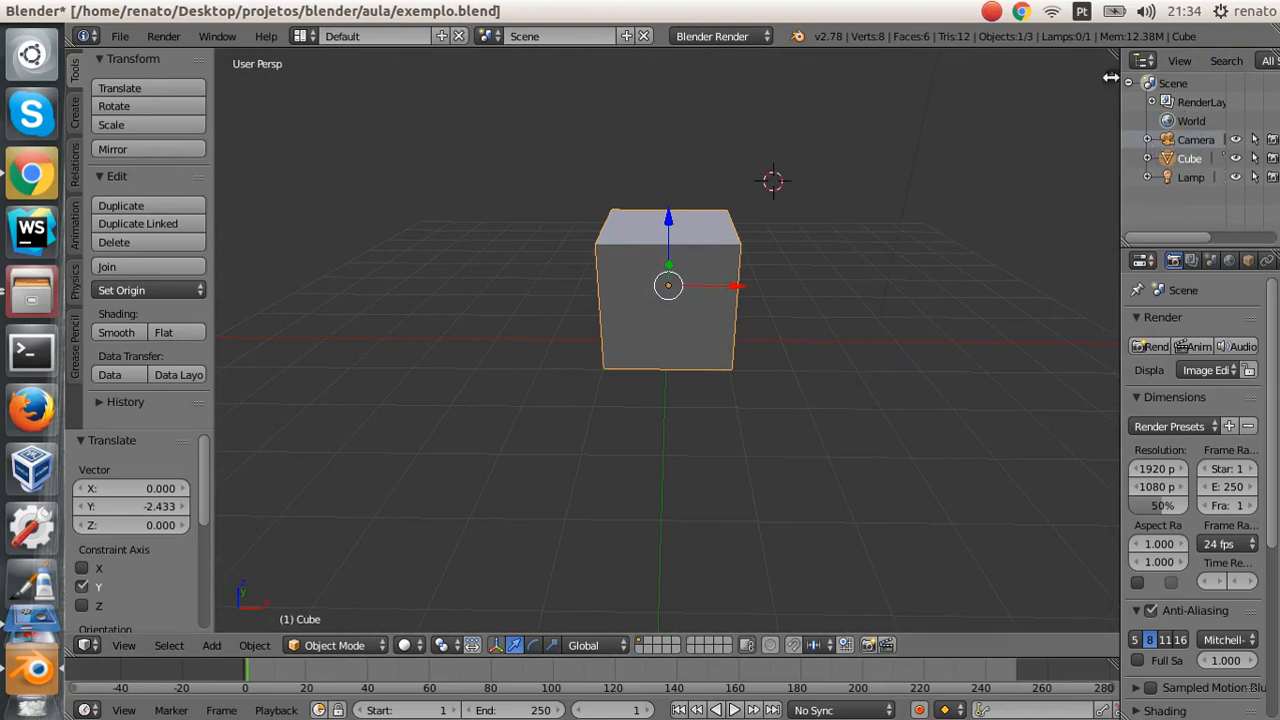
left_click(1236, 140)
left_click(1237, 159)
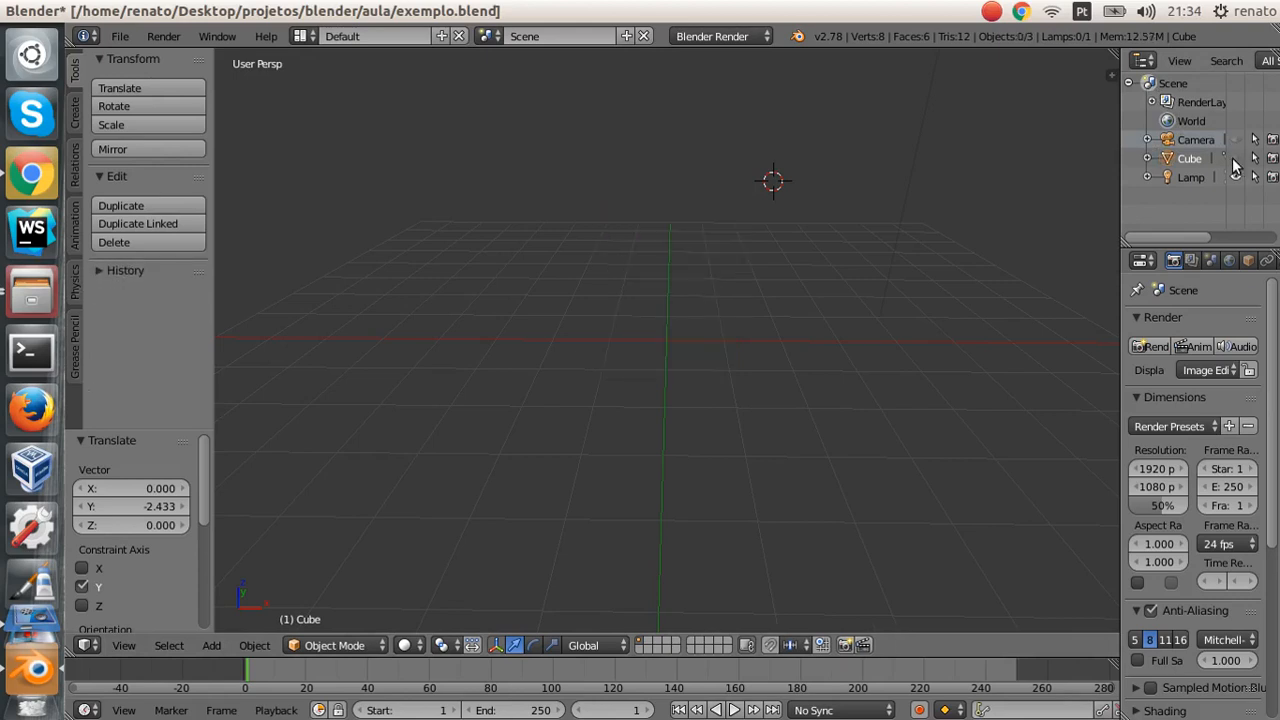
left_click(1237, 158)
left_click(1236, 140)
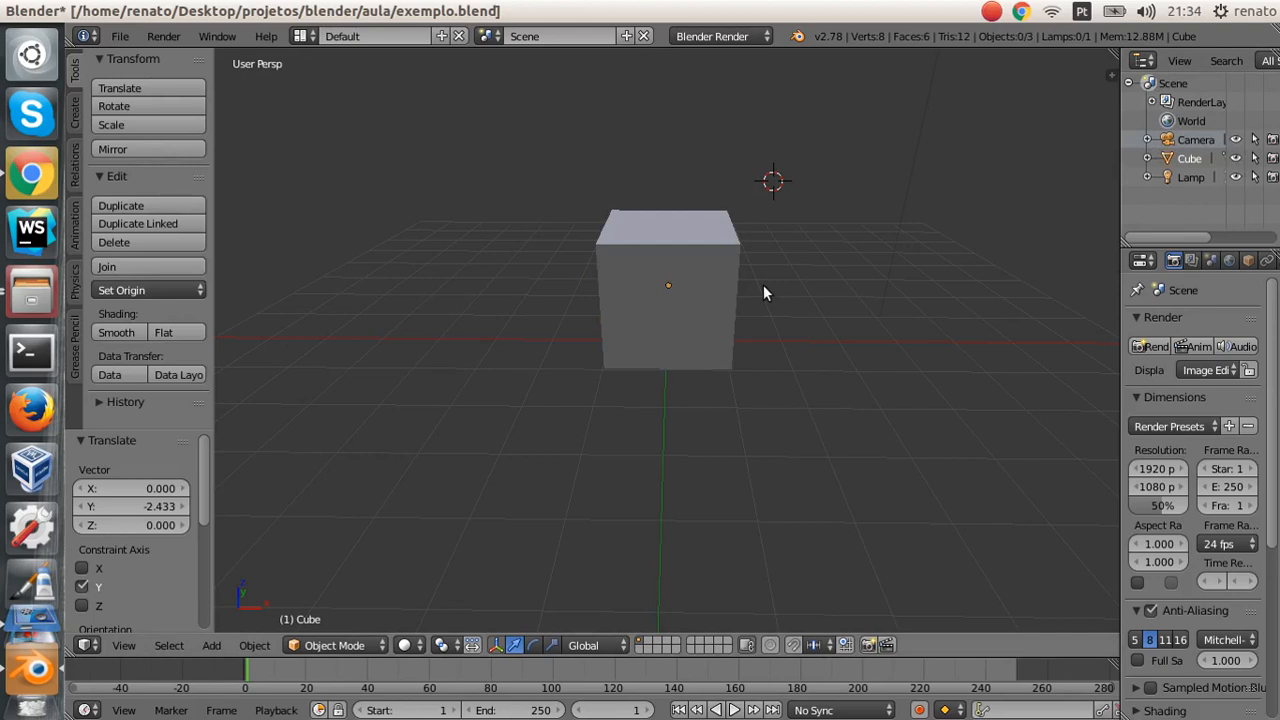
left_click(1237, 158)
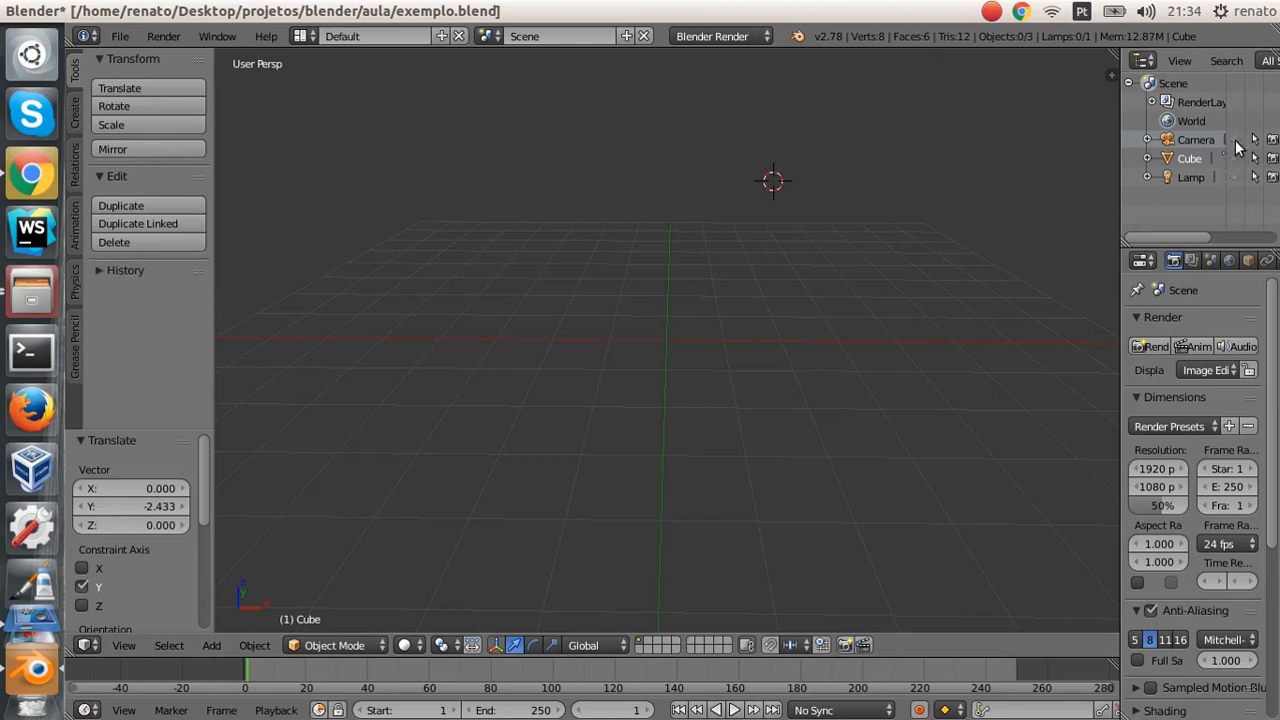
left_click(1236, 158)
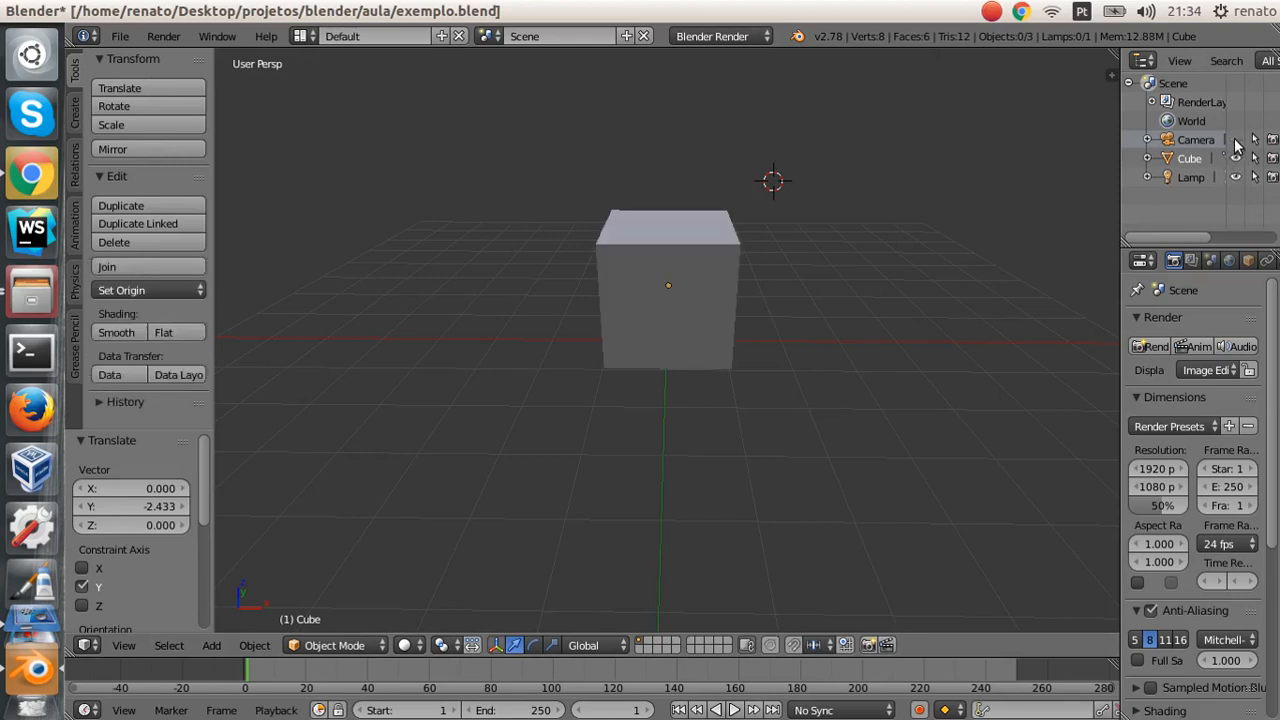
Step: Select the cube and move it down about 0.71 units along the Z axis
right_click(670, 283)
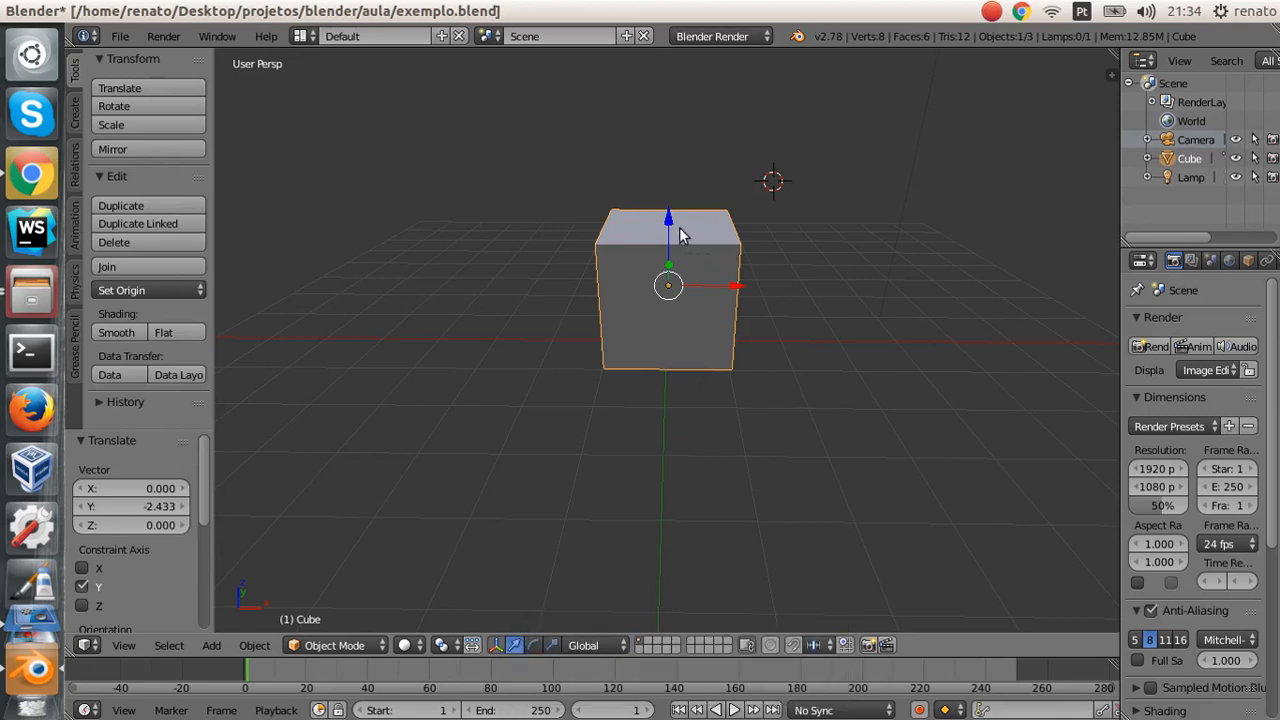
mouse_move(672, 232)
left_mouse_down()
mouse_move(657, 302)
mouse_move(665, 255)
left_mouse_up()
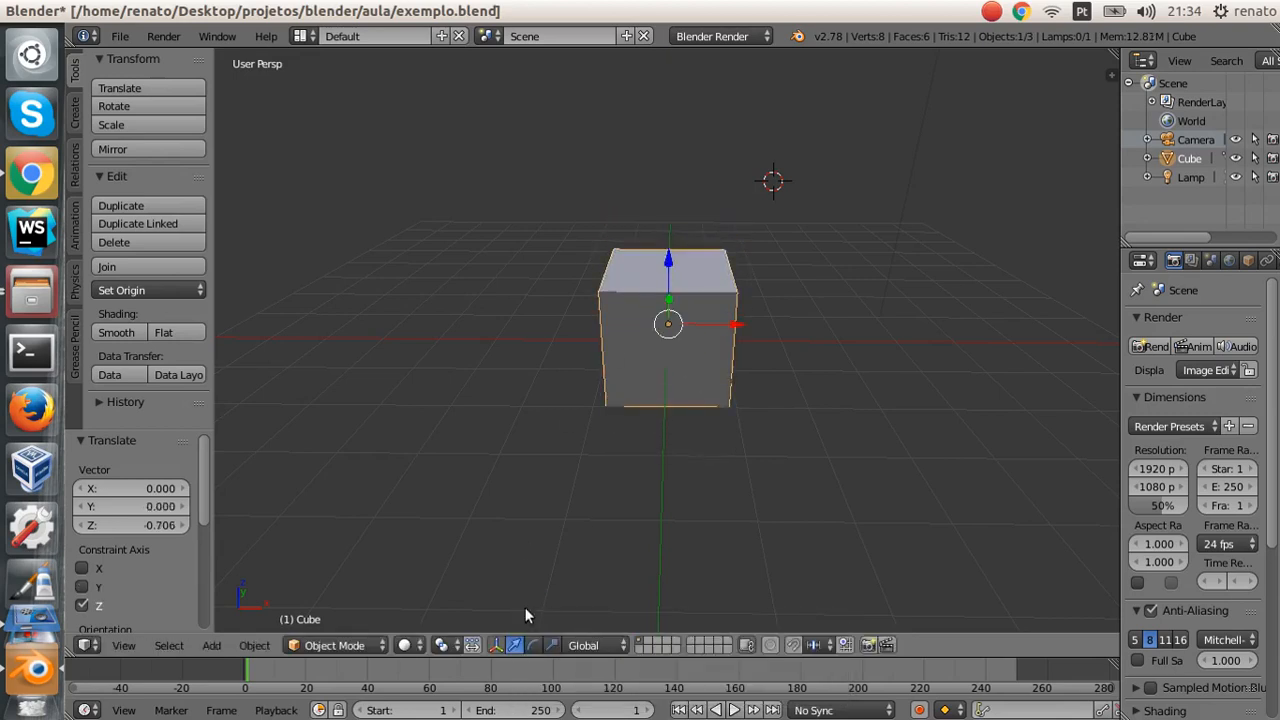
Step: Using the rotation manipulator, rotate the cube about -0.63° on Y, -11.34° on Z and 150.84° on X
left_click(534, 646)
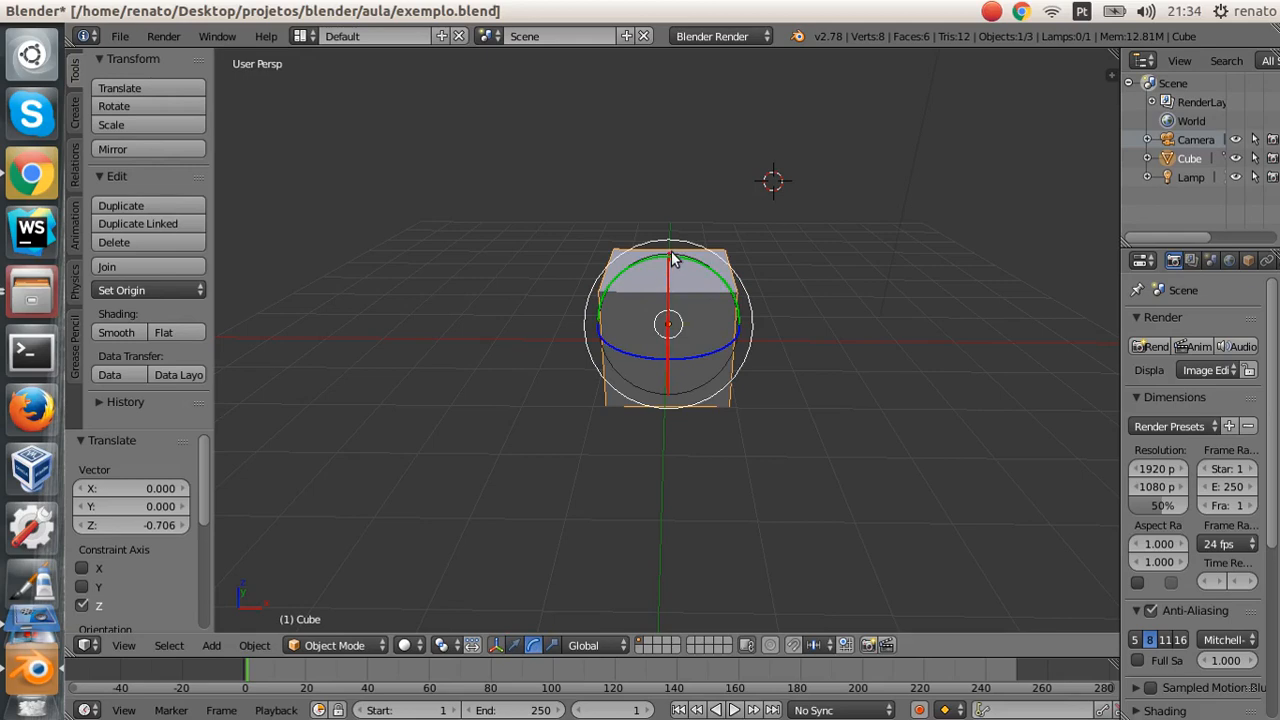
left_click_drag(676, 257, 668, 300)
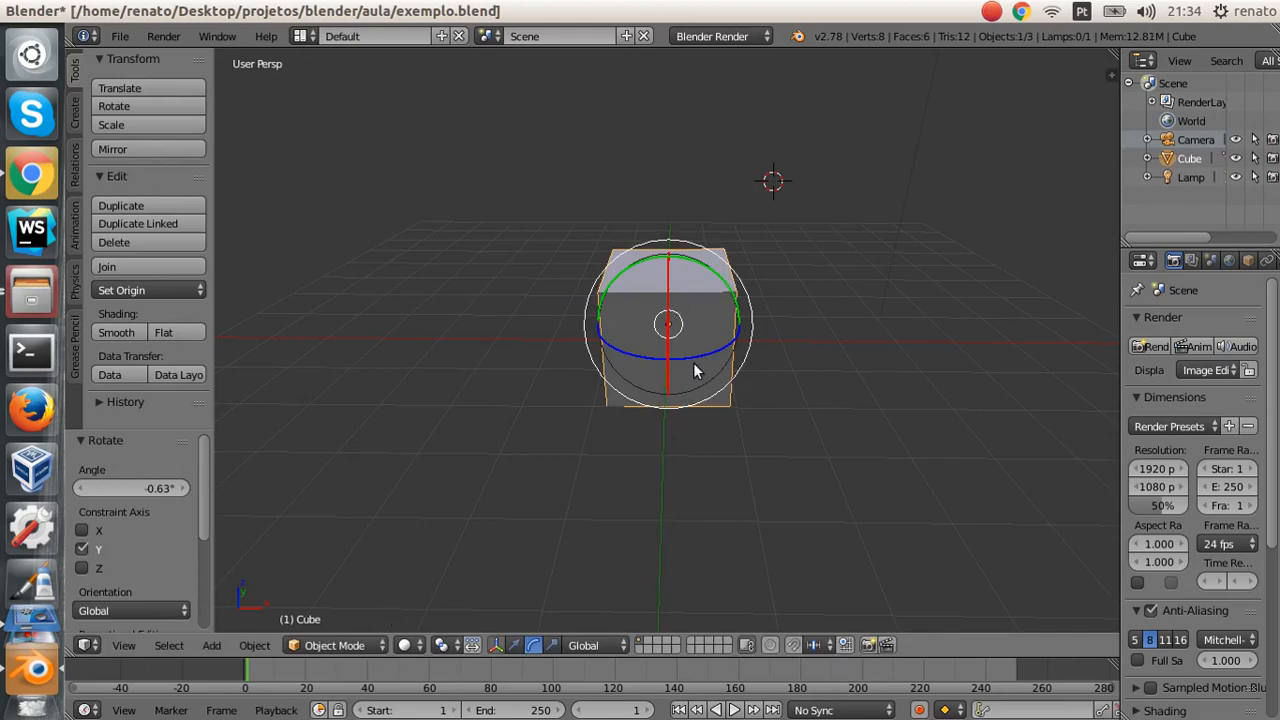
key("r")
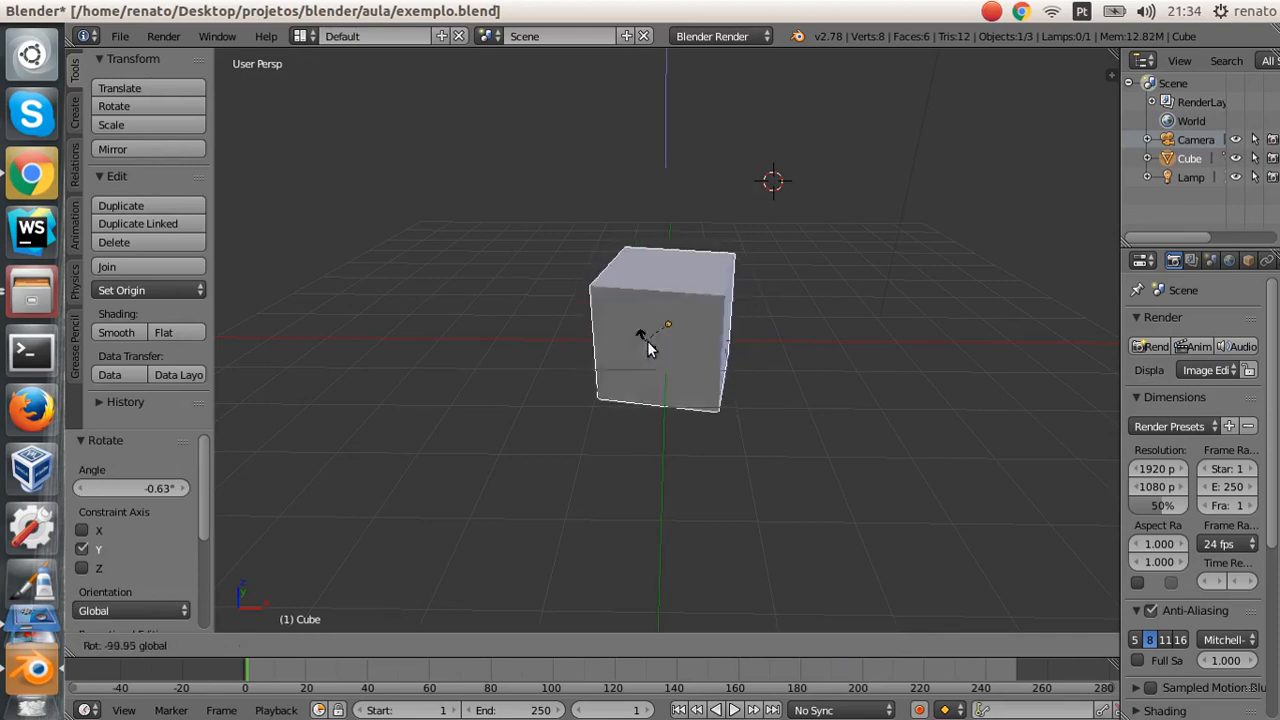
key("z")
left_click(677, 340)
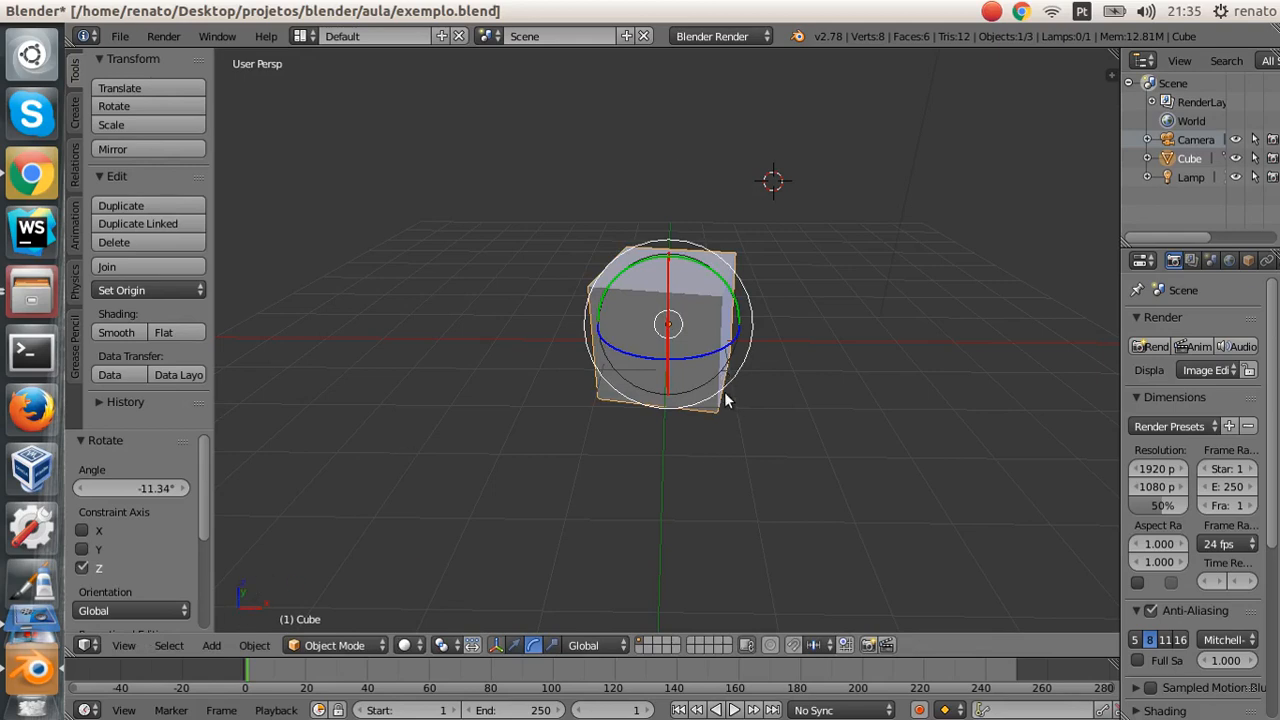
key("r")
left_click_drag(669, 334, 668, 346)
left_click_drag(669, 283, 684, 340)
middle_click_drag(686, 347, 674, 377)
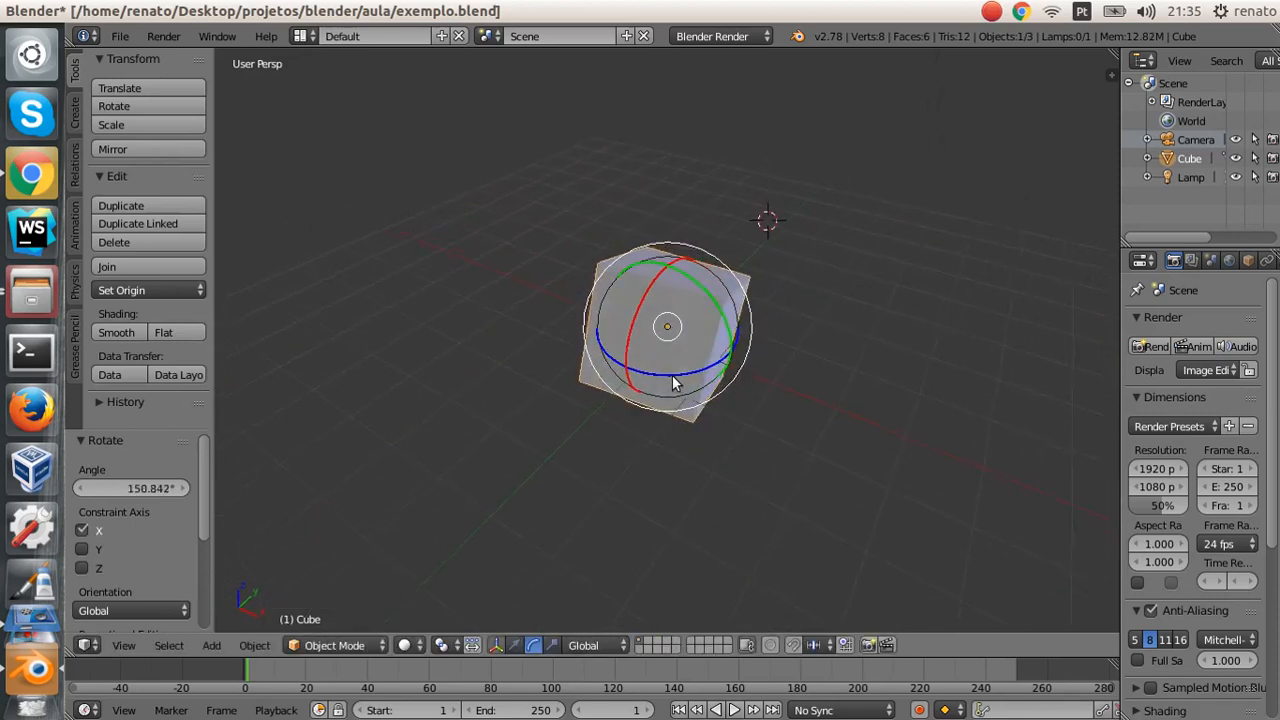
Step: Using the scale manipulator, scale the cube by about 1.82 on X, 2.28 on Y and 1.75 on Z
left_click(553, 645)
left_click_drag(734, 351, 786, 366)
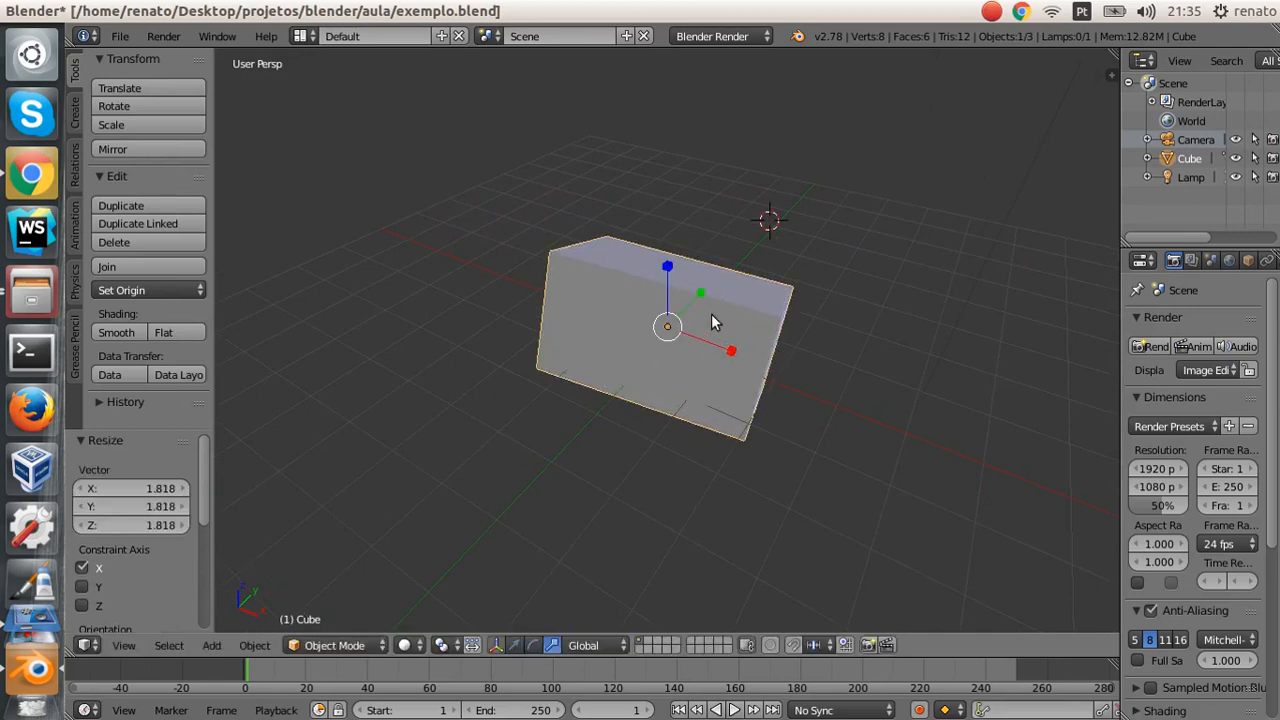
key("s")
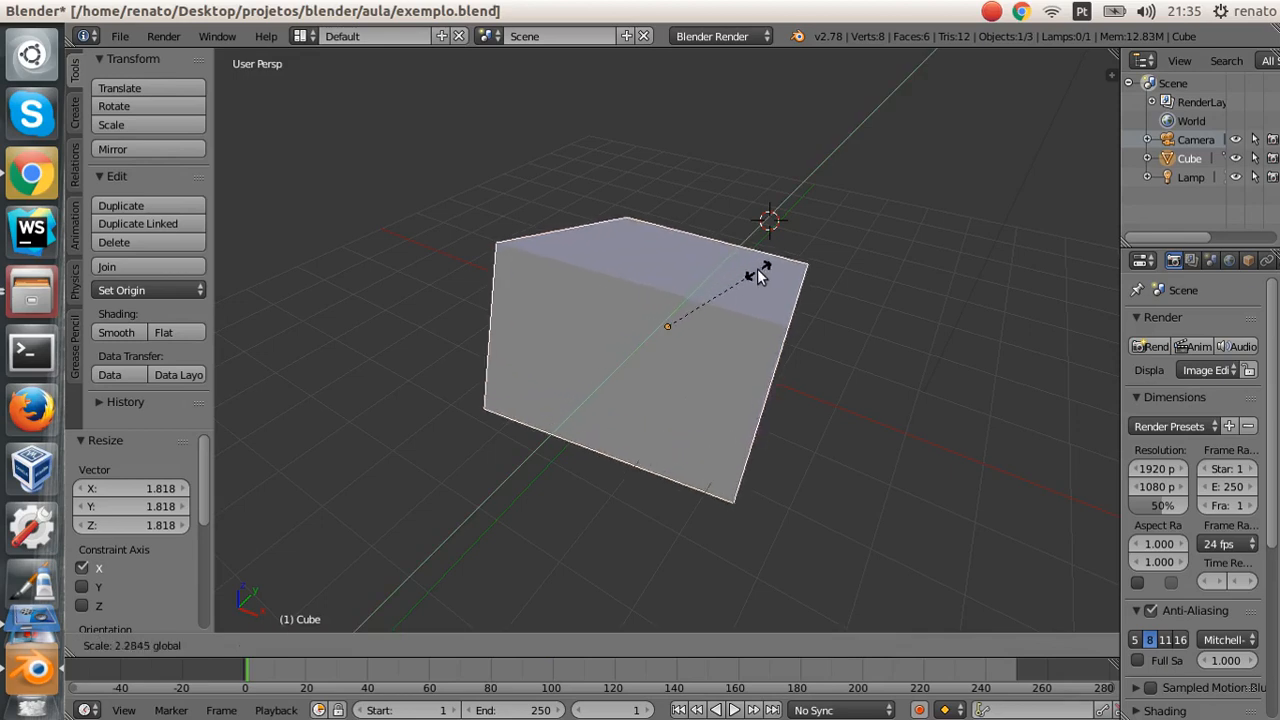
left_click(758, 275)
left_click_drag(670, 272, 669, 222)
middle_click_drag(815, 395, 666, 320)
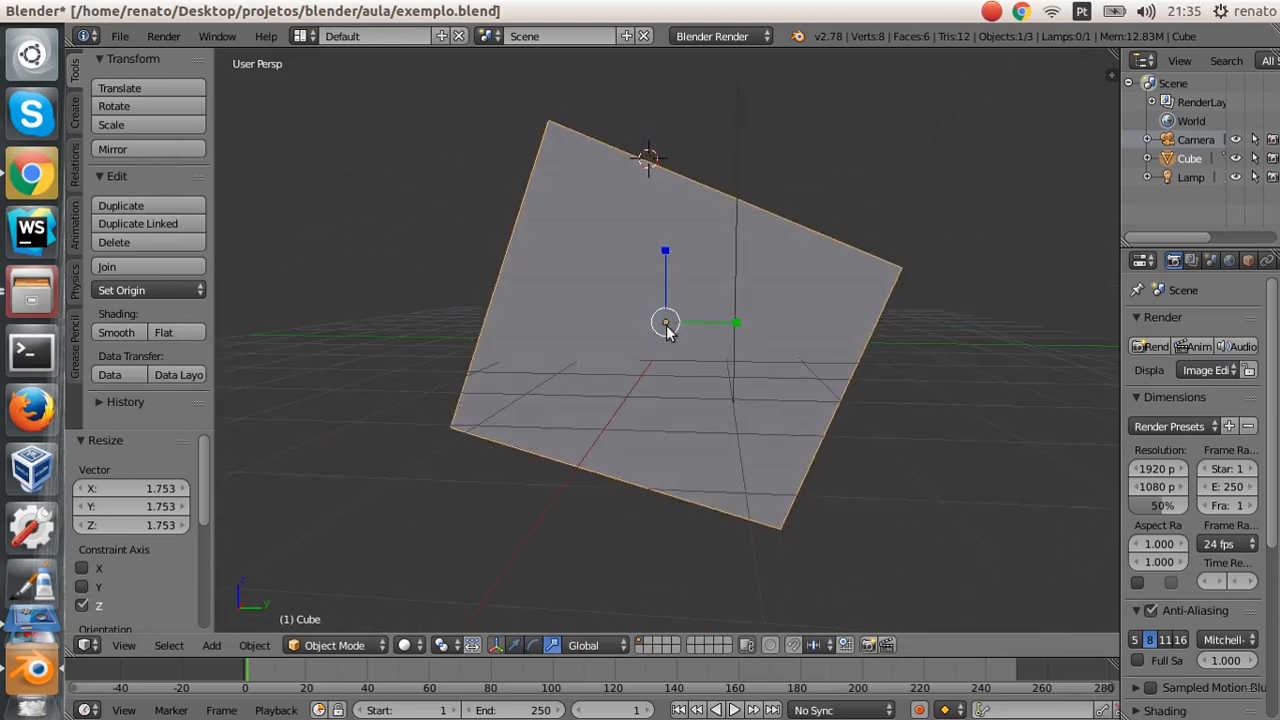
Step: Rotate the cube freely by about -438° and scale it uniformly by about 0.603
key("r")
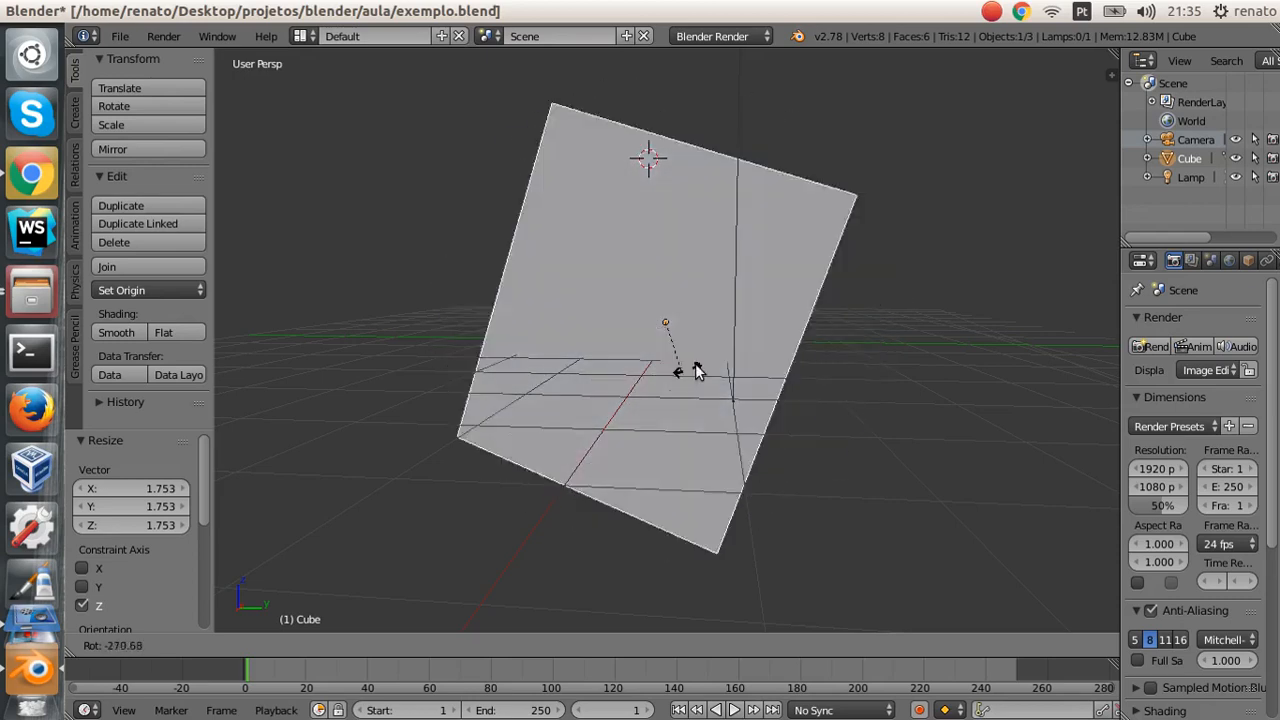
left_click(661, 287)
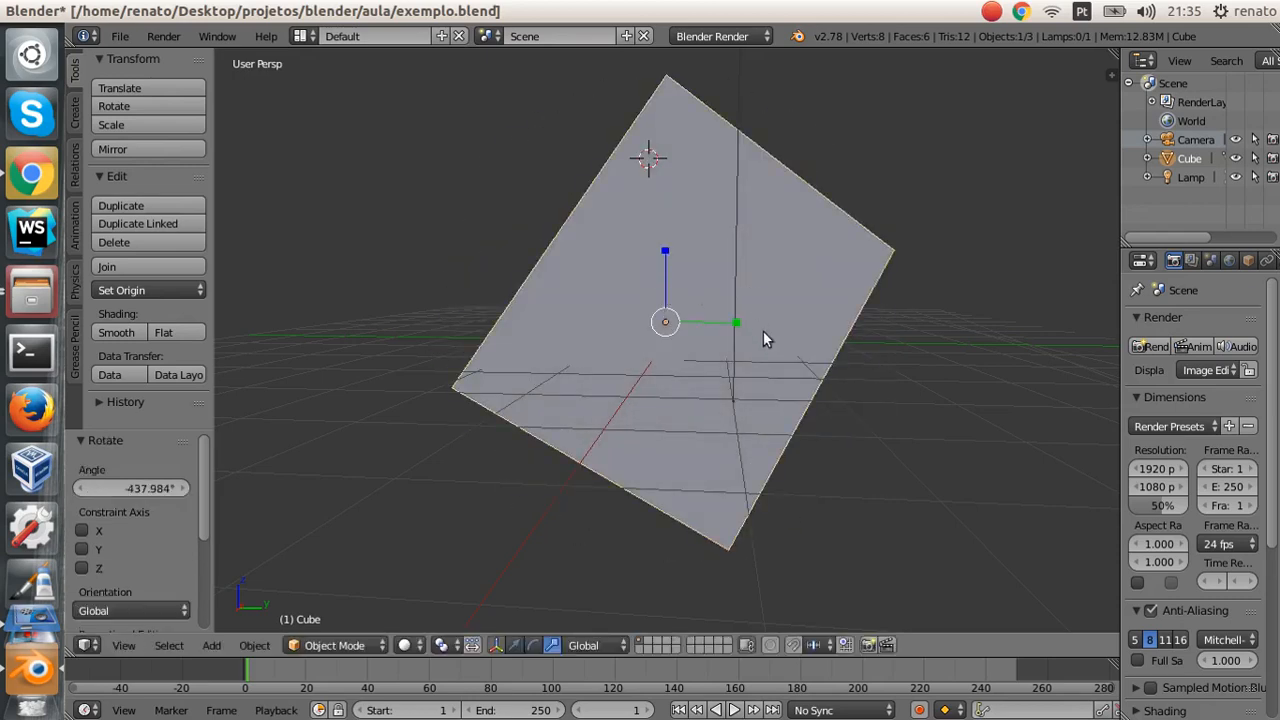
key("s")
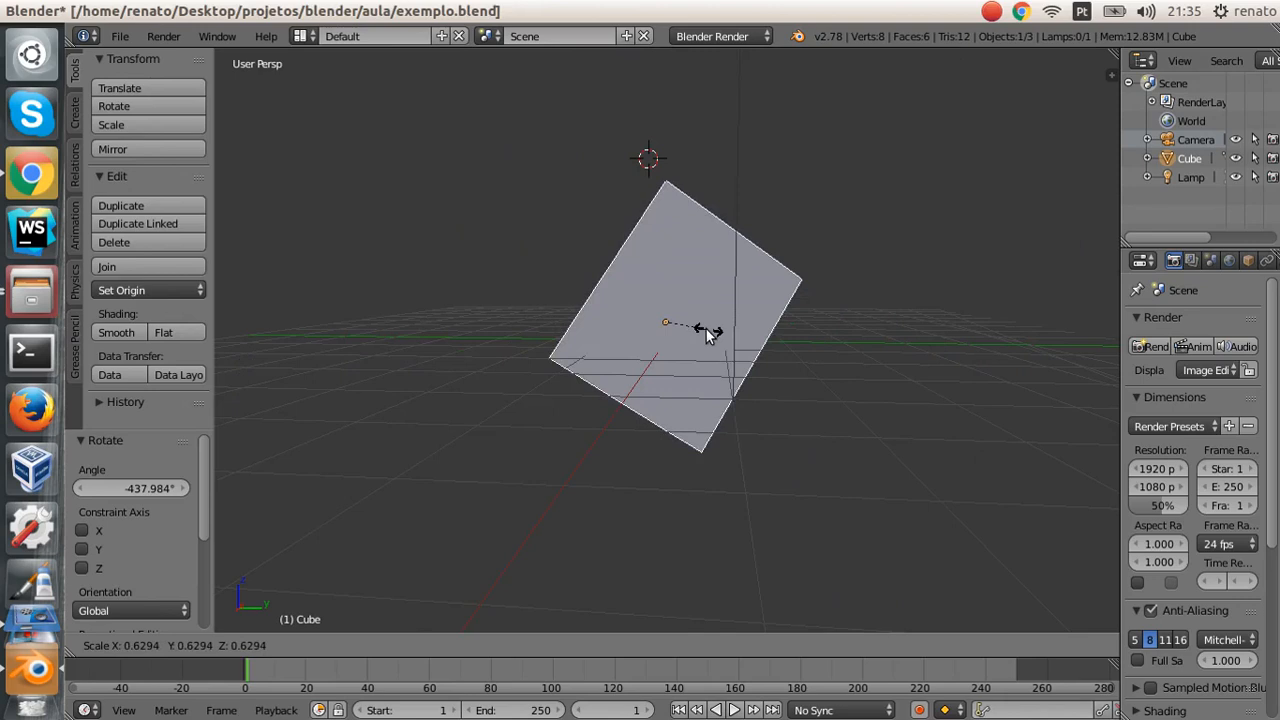
left_click(706, 330)
Step: Move the cube freely by about 3.24 units on X, 0.88 on Y and 1.05 on Z
middle_click_drag(493, 351, 708, 405)
key("g")
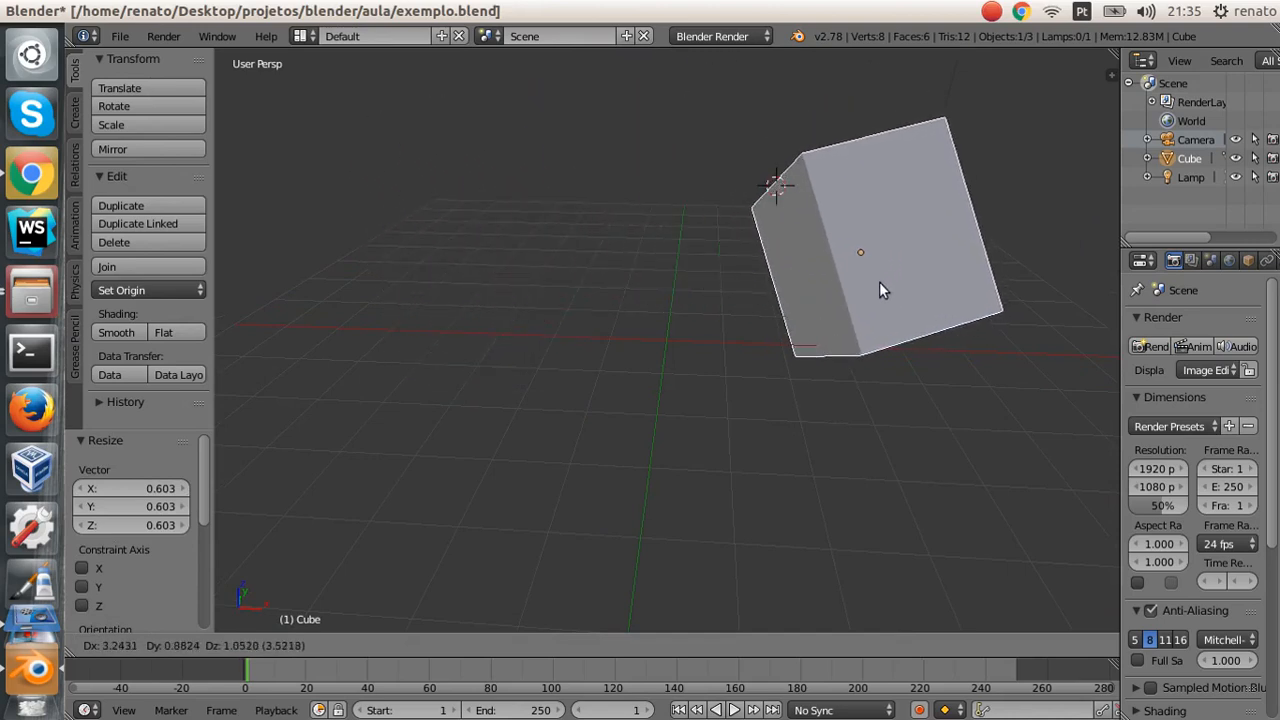
left_click(880, 284)
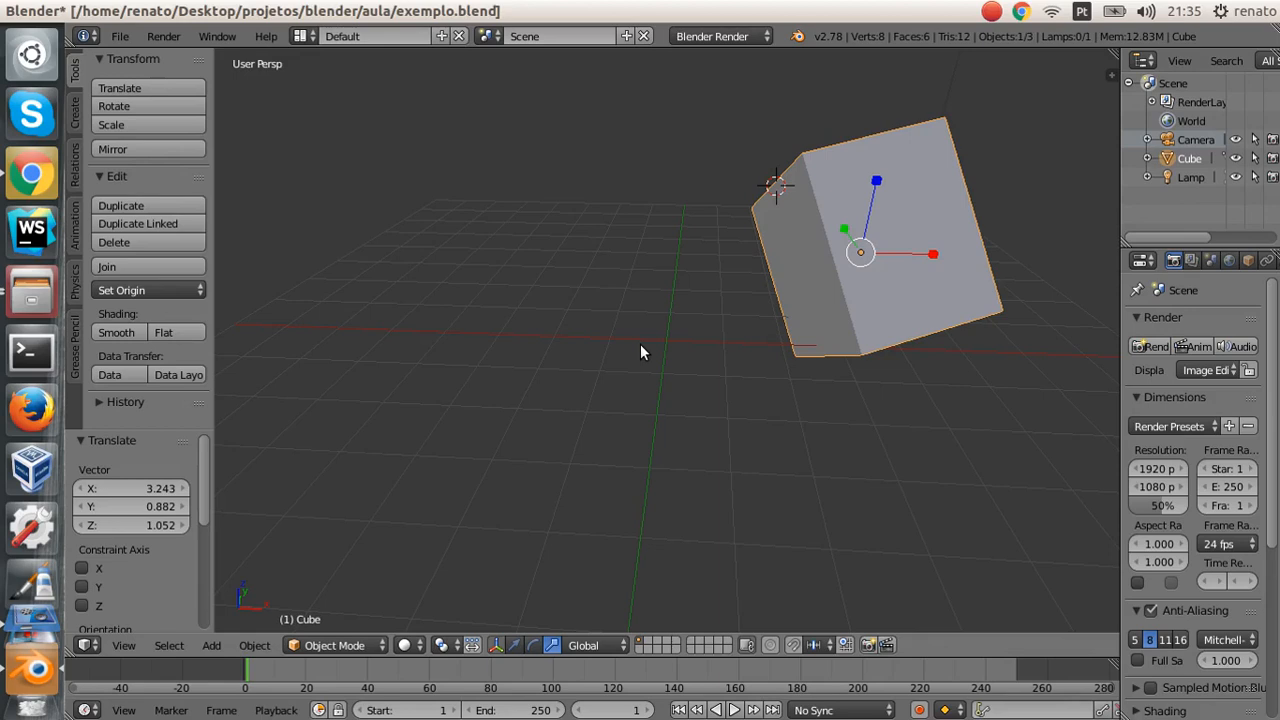
Step: Turn the 3D manipulator off and on again, and set it to translate mode
left_click(497, 646)
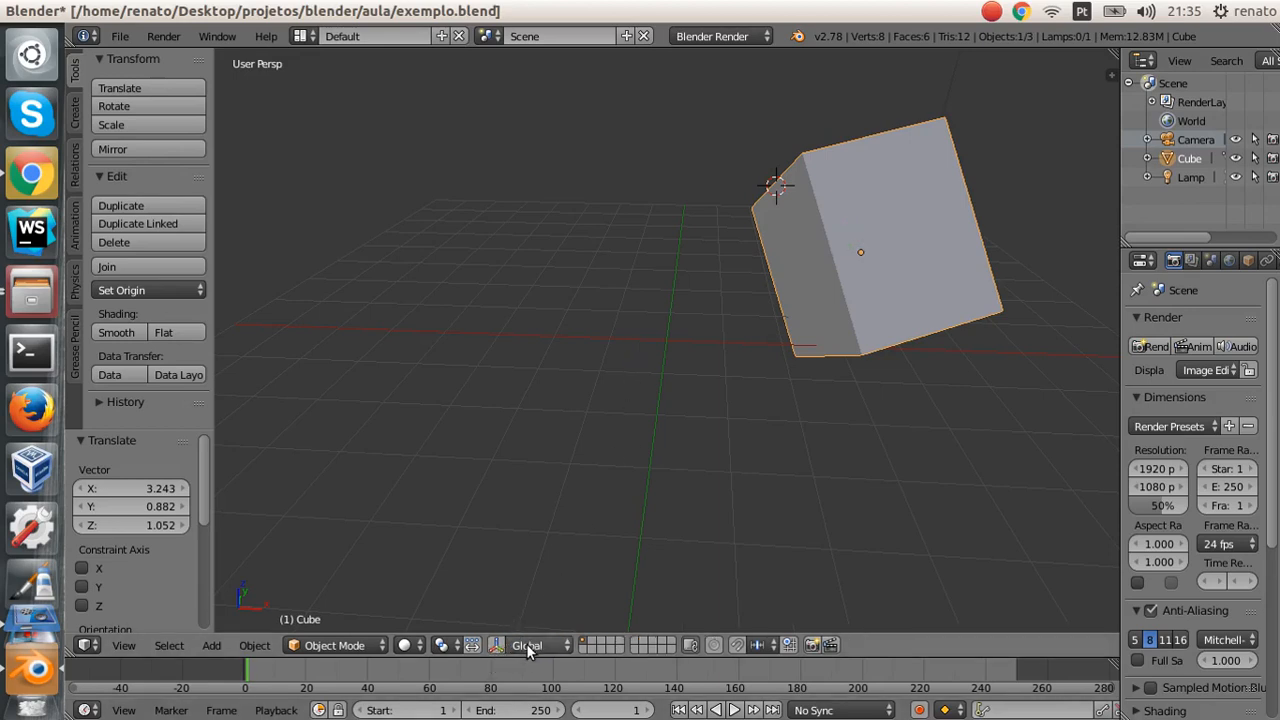
left_click(497, 646)
left_click(514, 645)
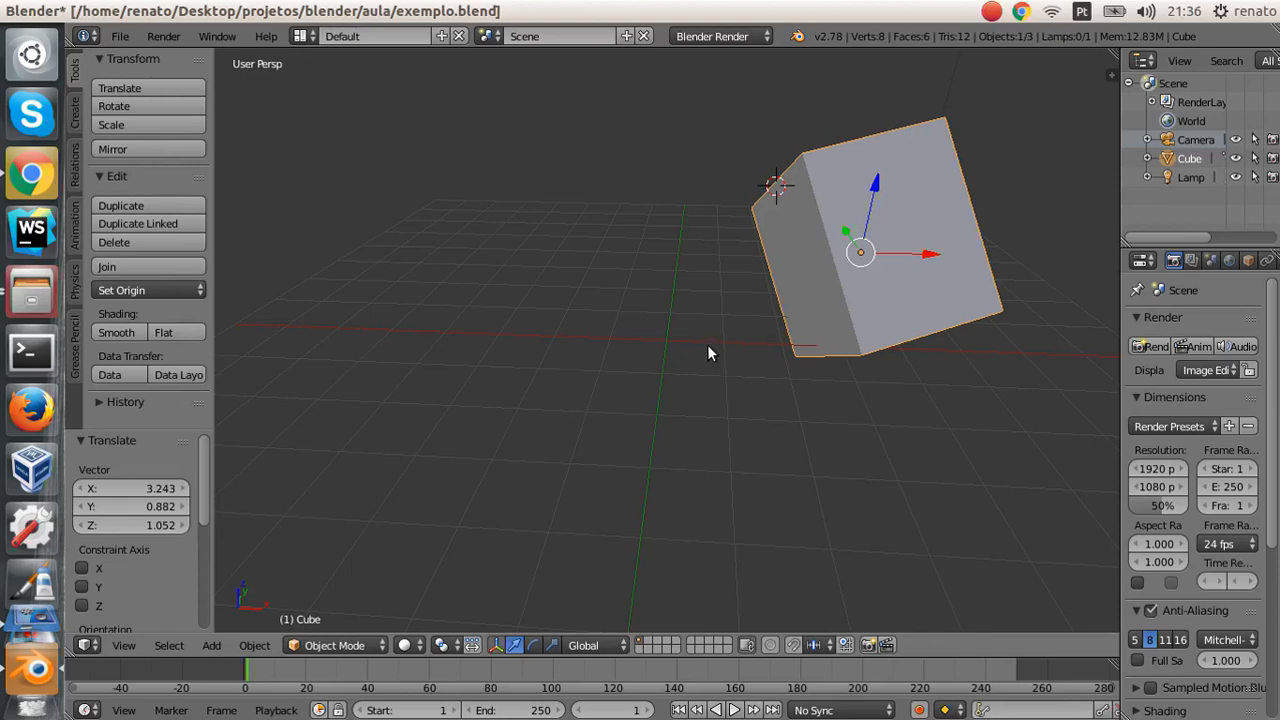
key("alt+Tab")
key("alt+Tab")
key("alt+Tab")
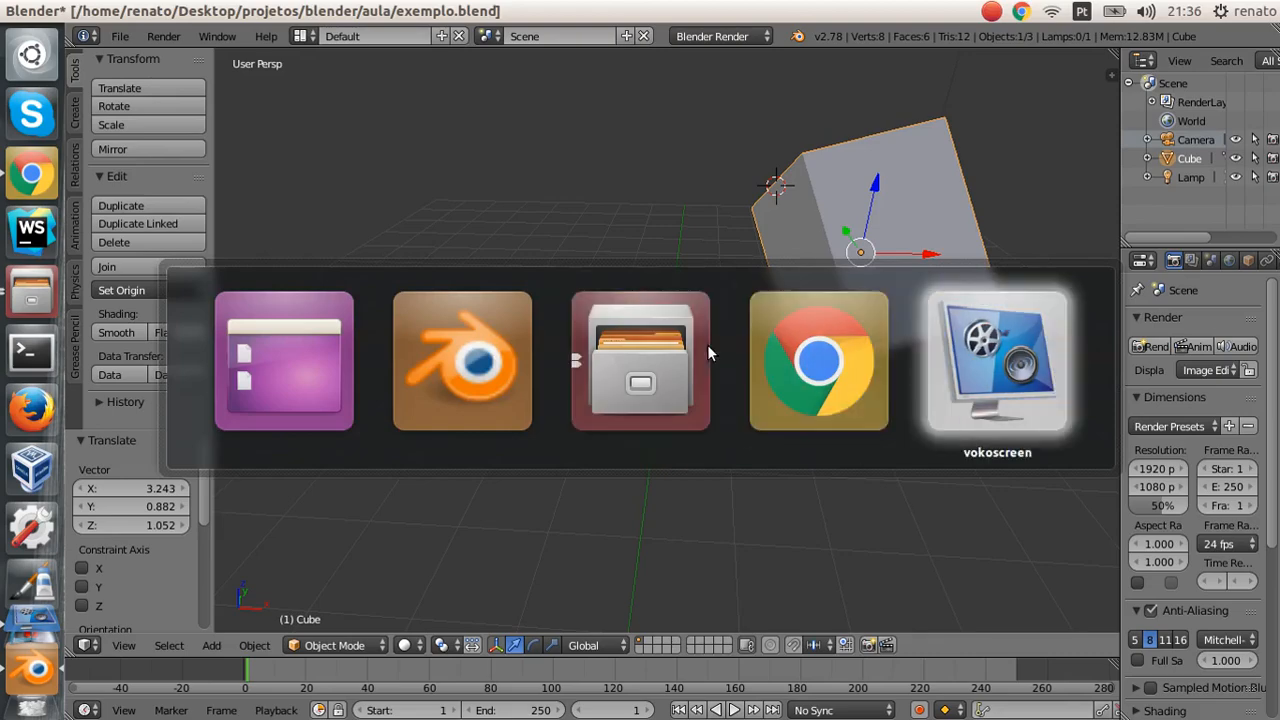